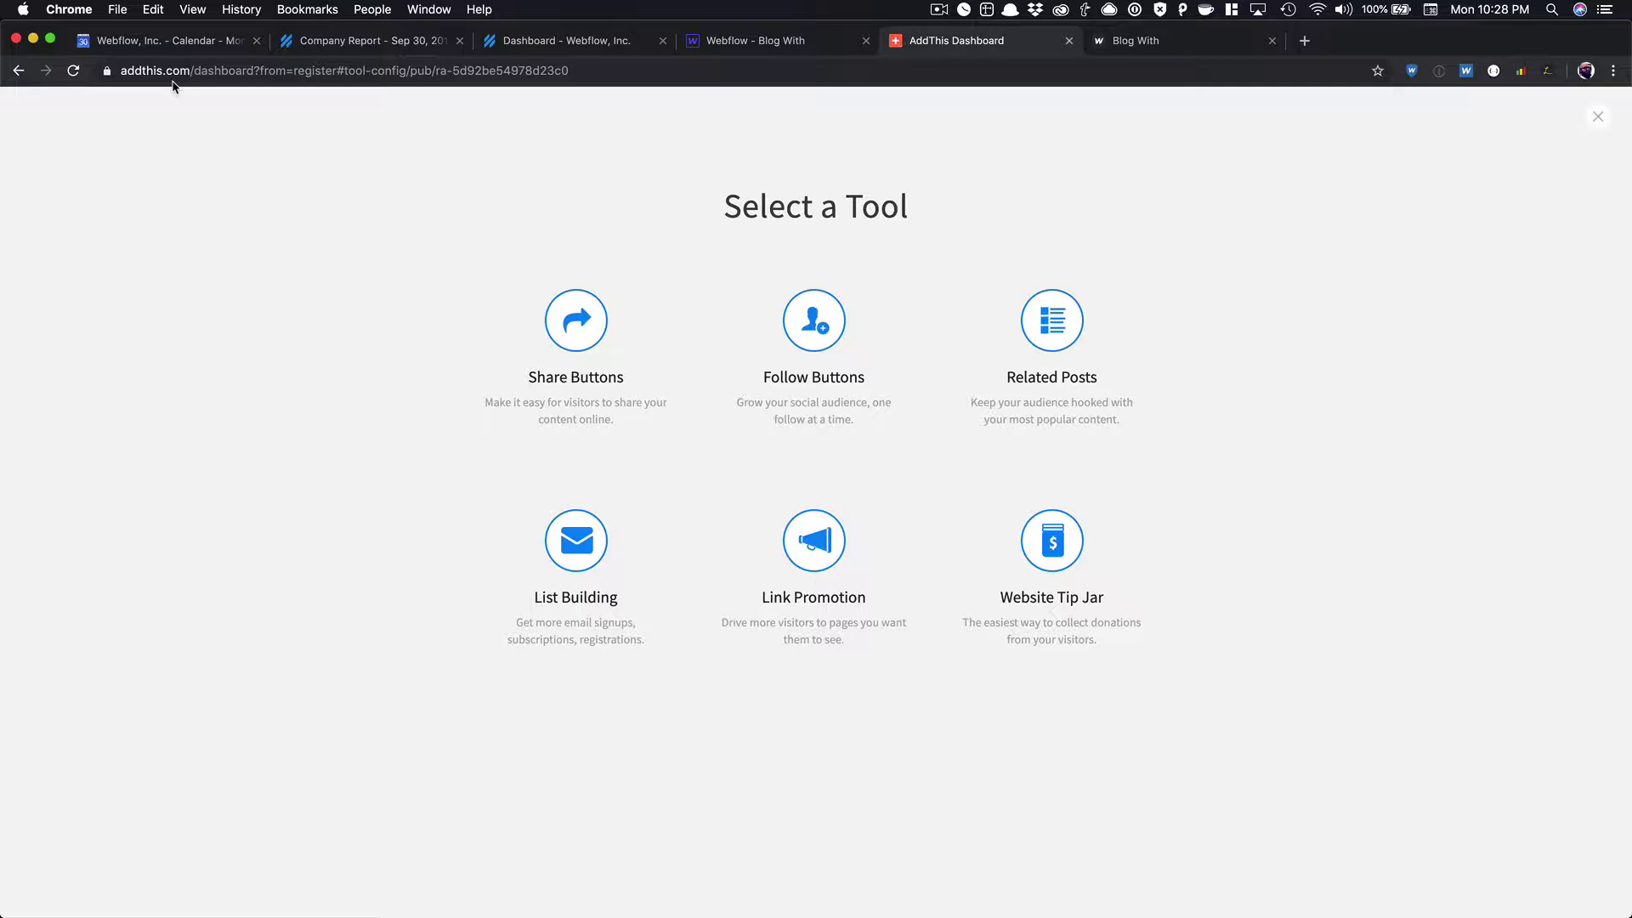
- Open the Share Buttons tool and preview the Inline, Expanding, Image Sharing, Popup, Banner and Slider types
left_click(588, 345)
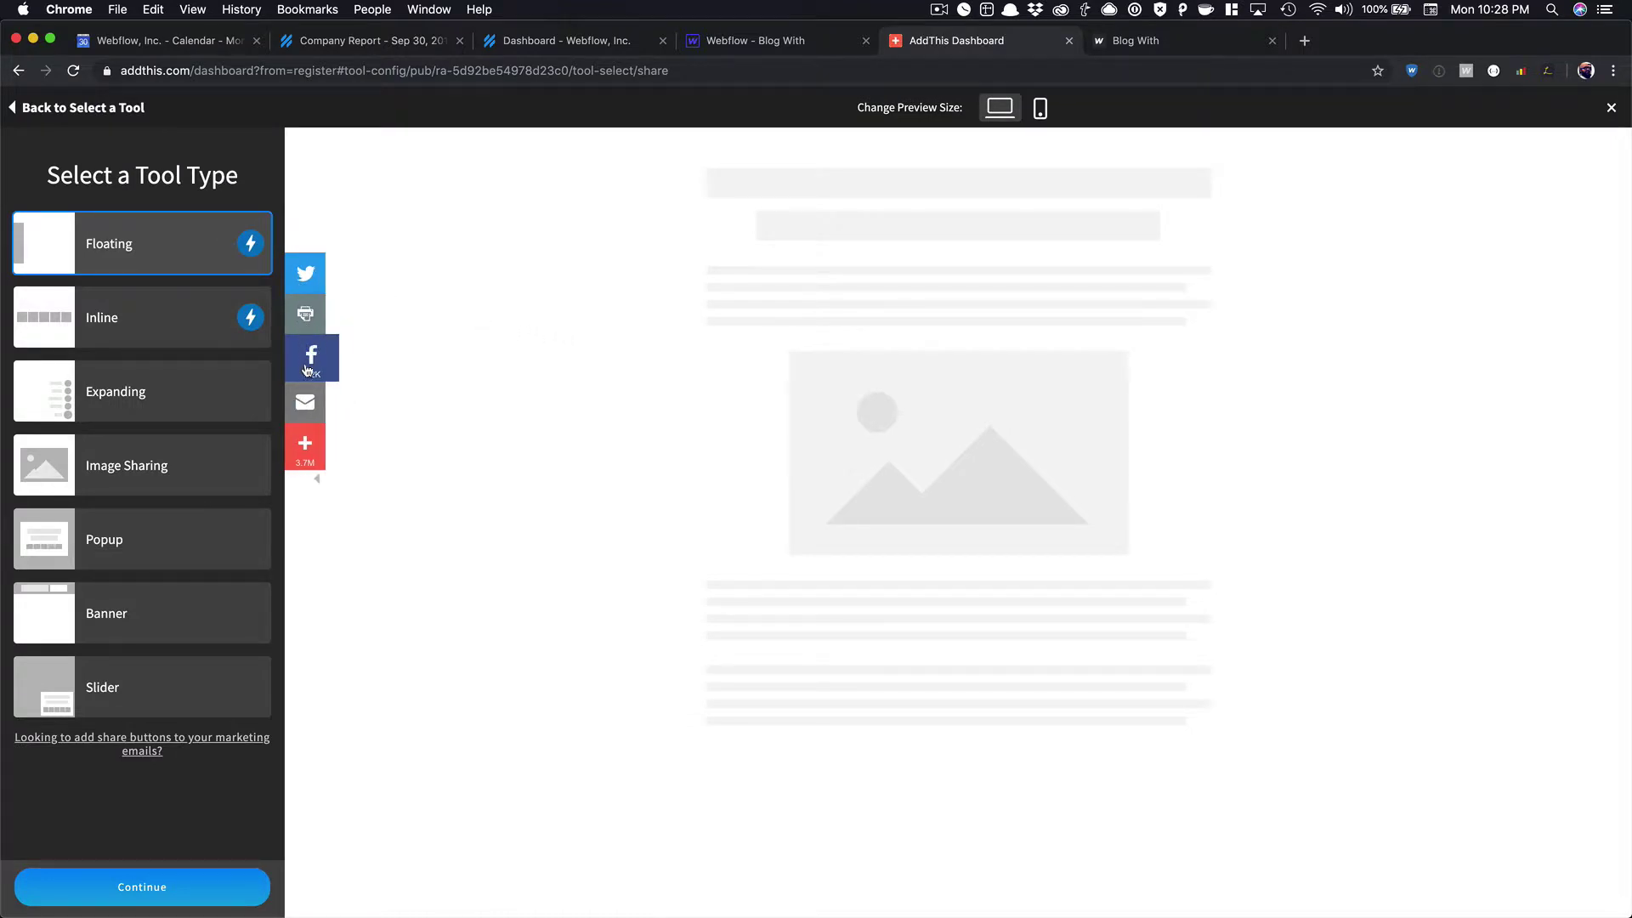
left_click(223, 332)
left_click(200, 410)
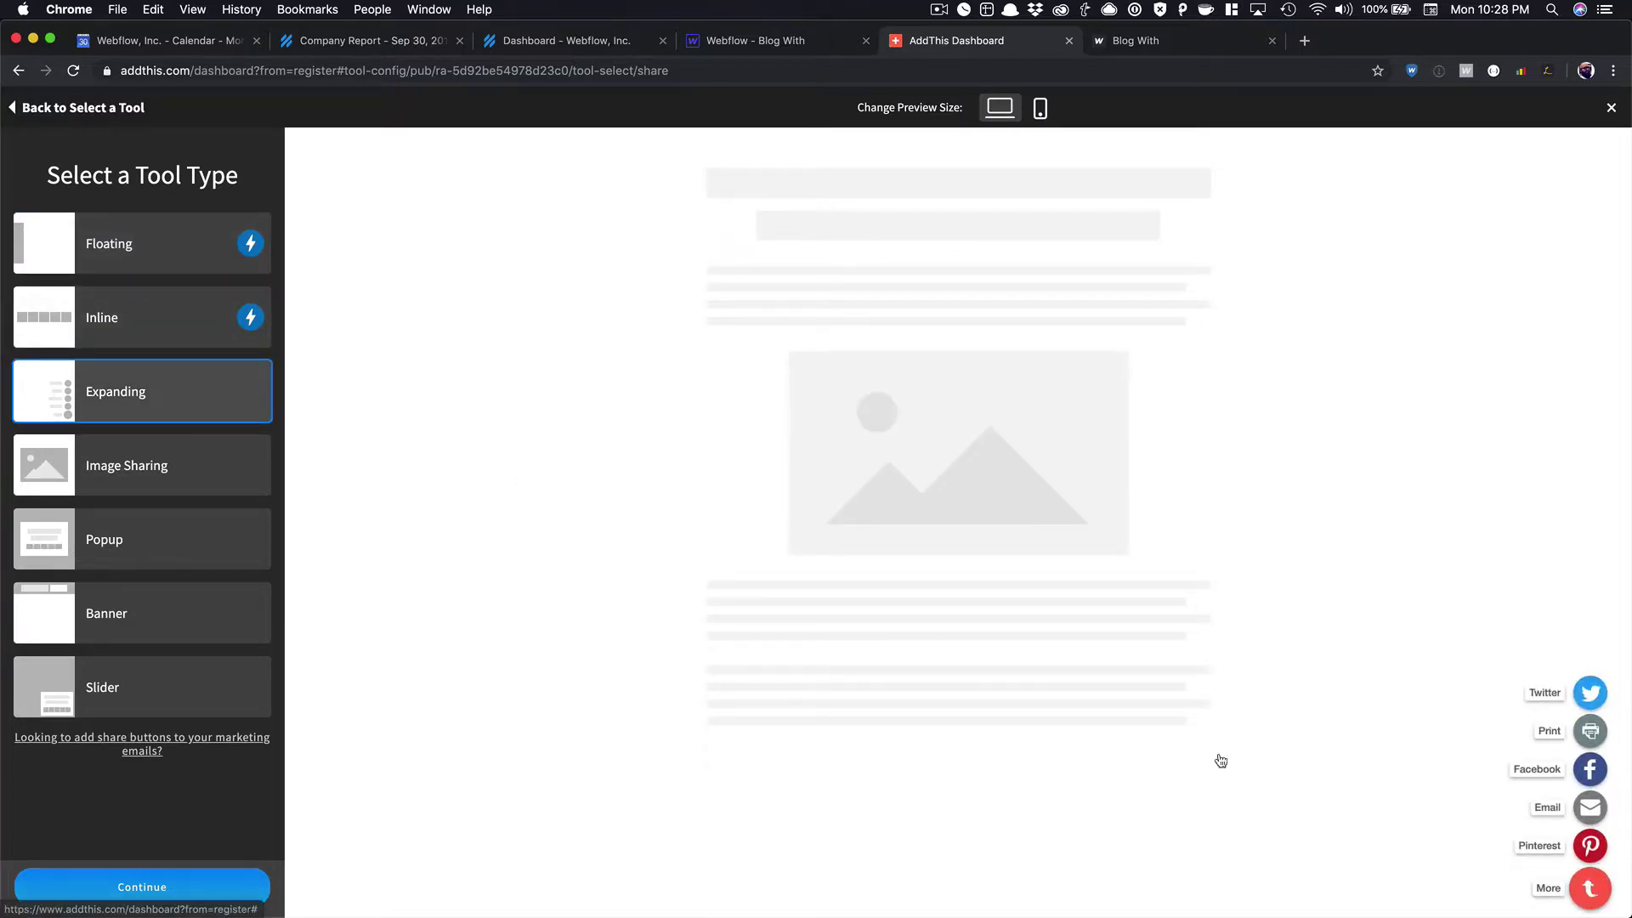
left_click(201, 474)
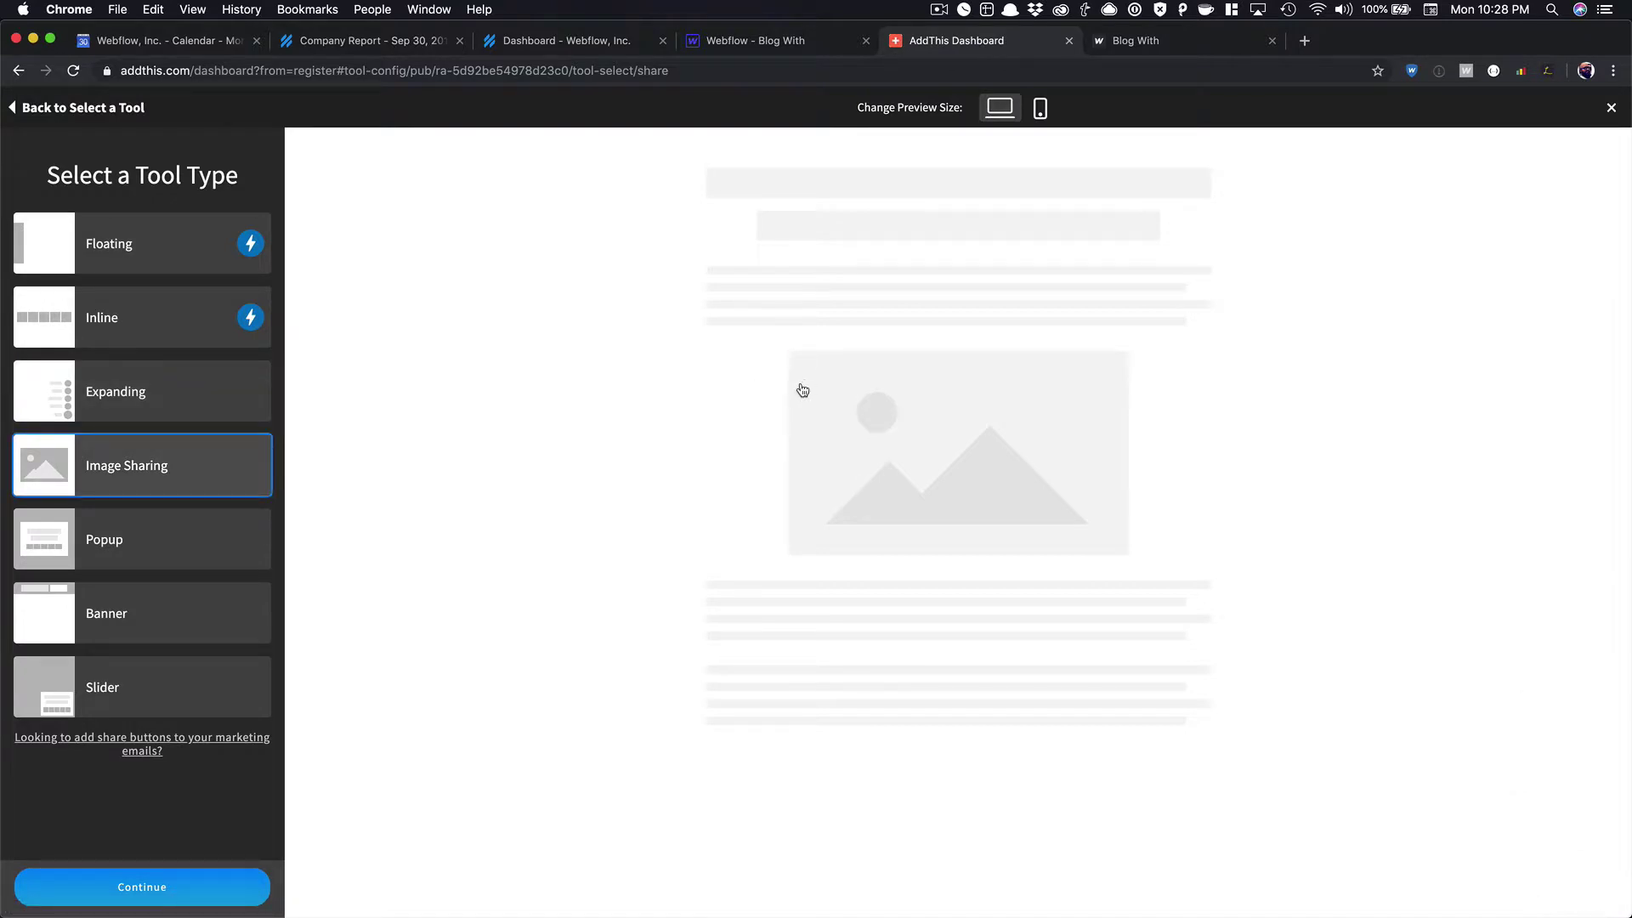
left_click(195, 545)
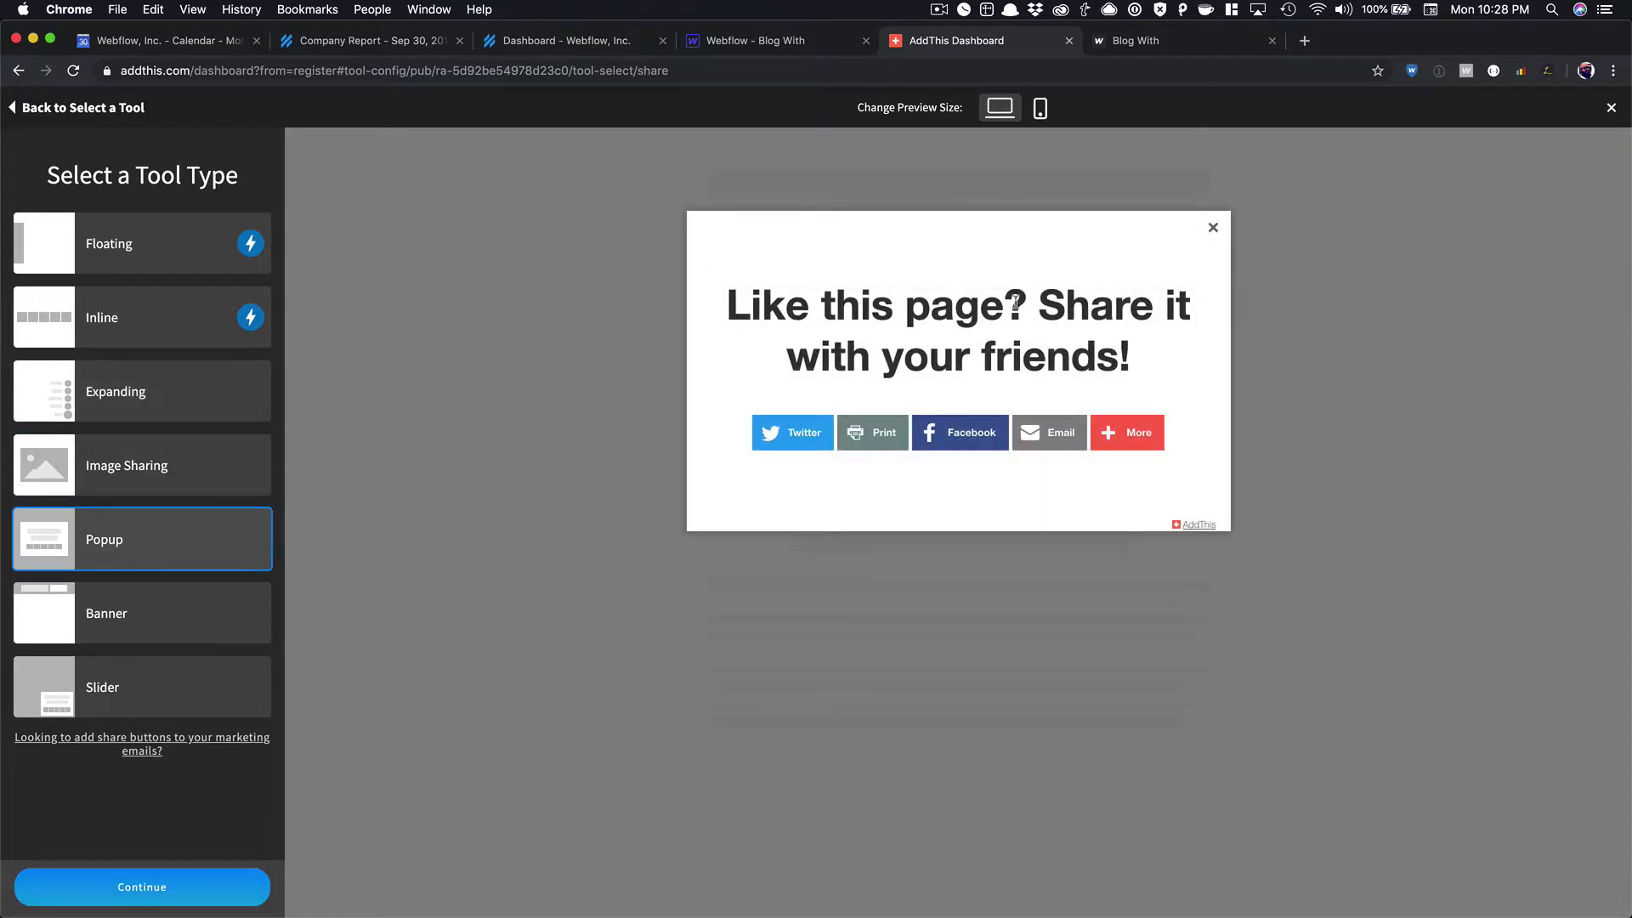
left_click(171, 638)
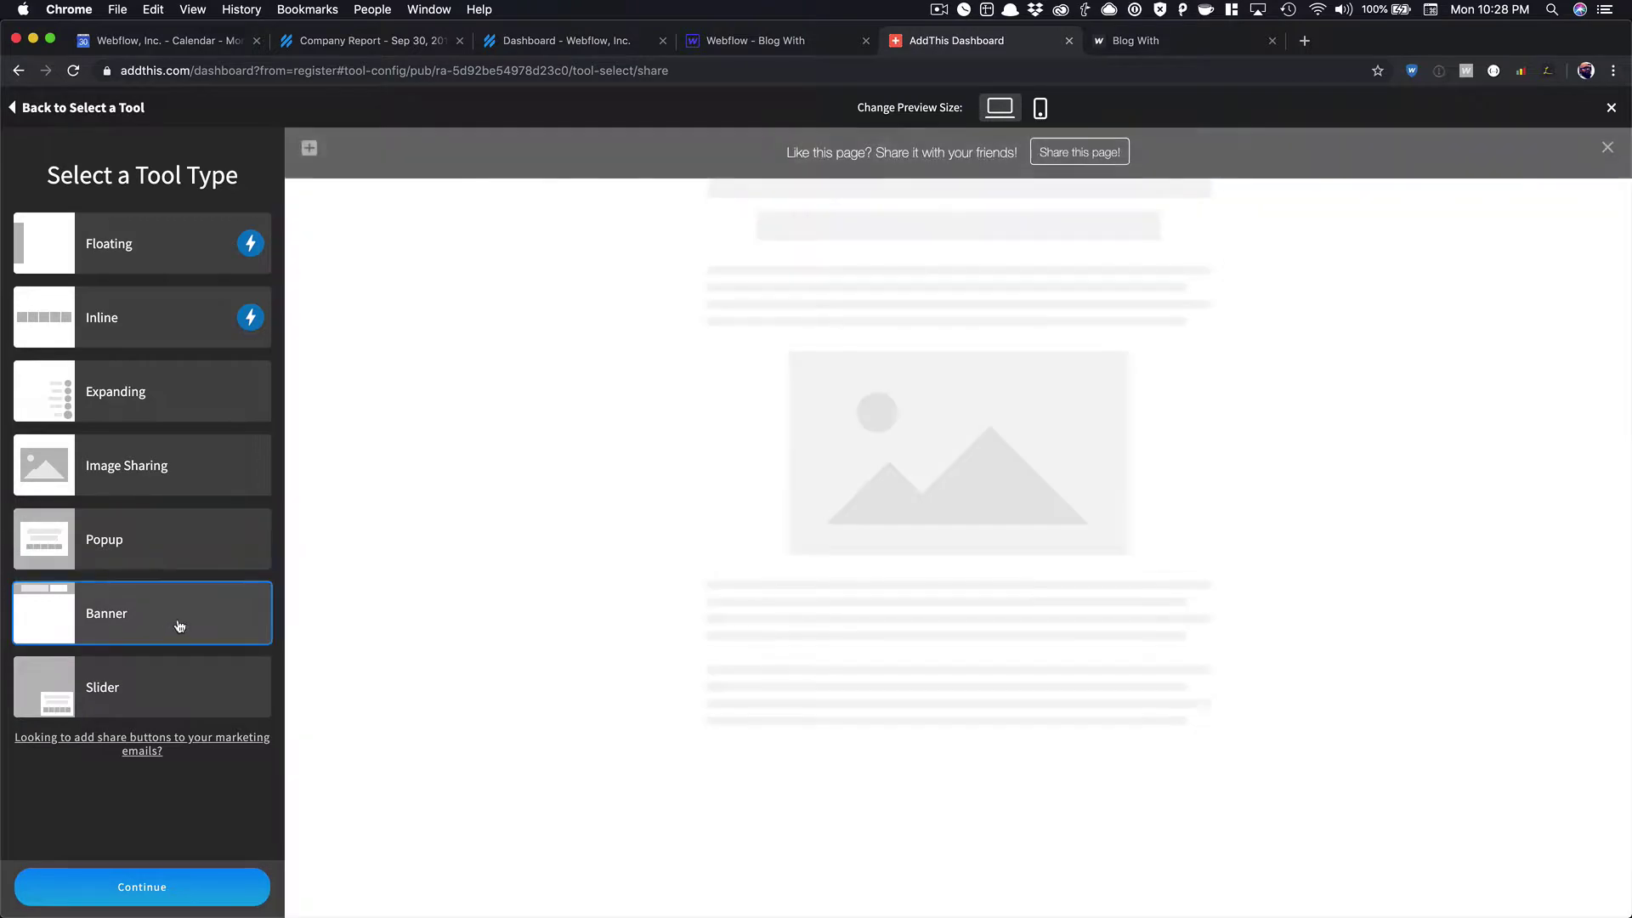
left_click(166, 712)
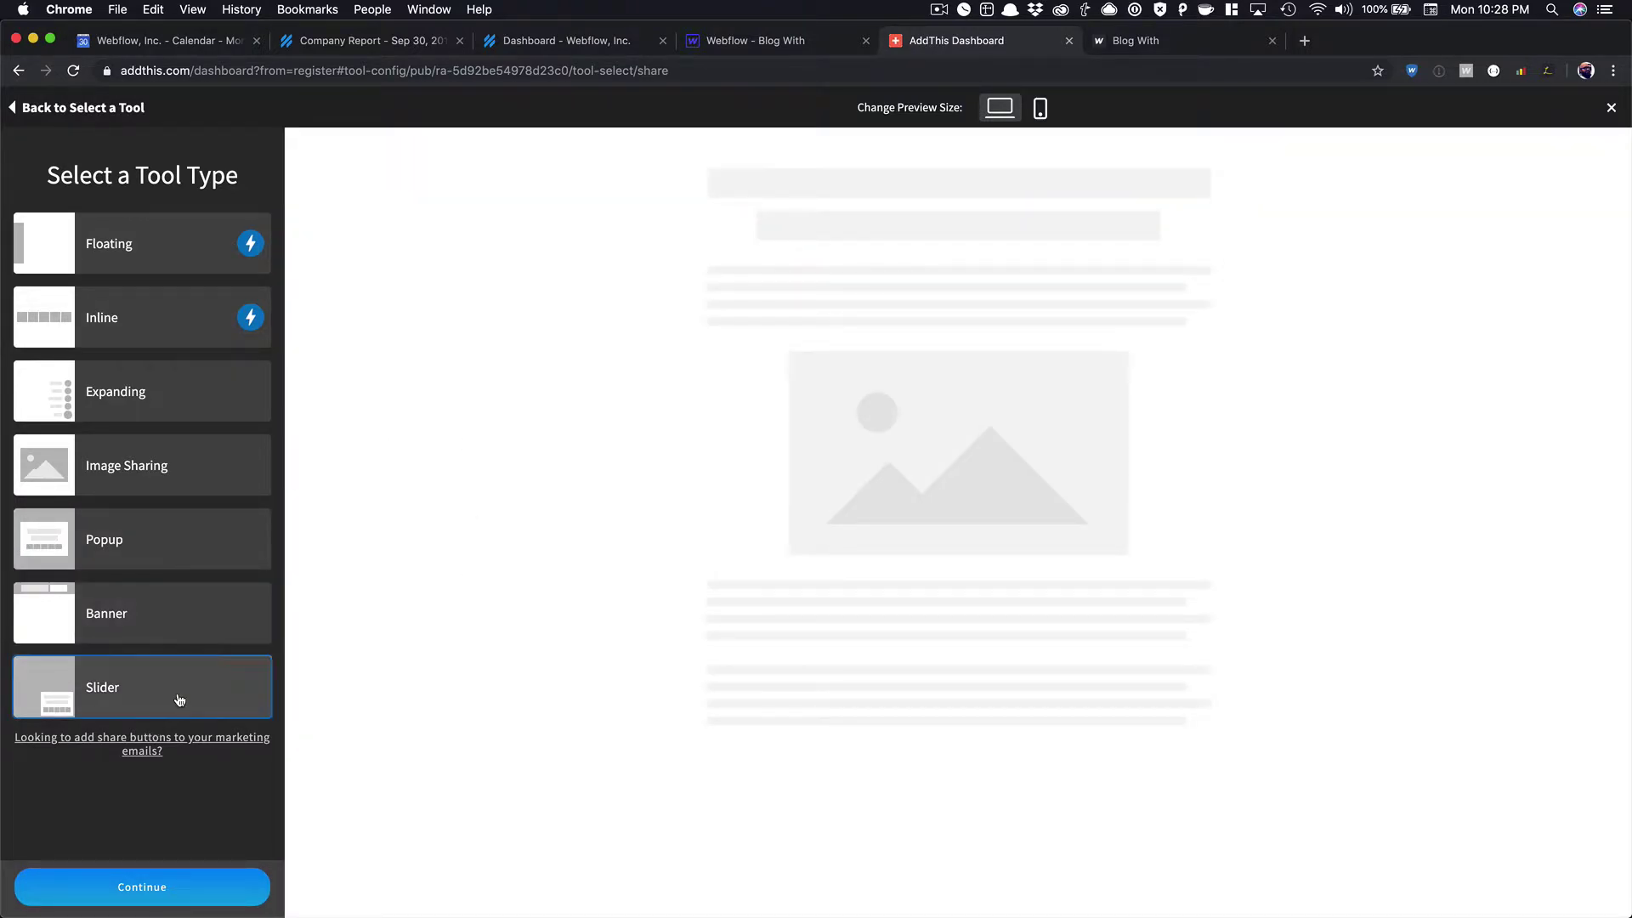
left_click(141, 313)
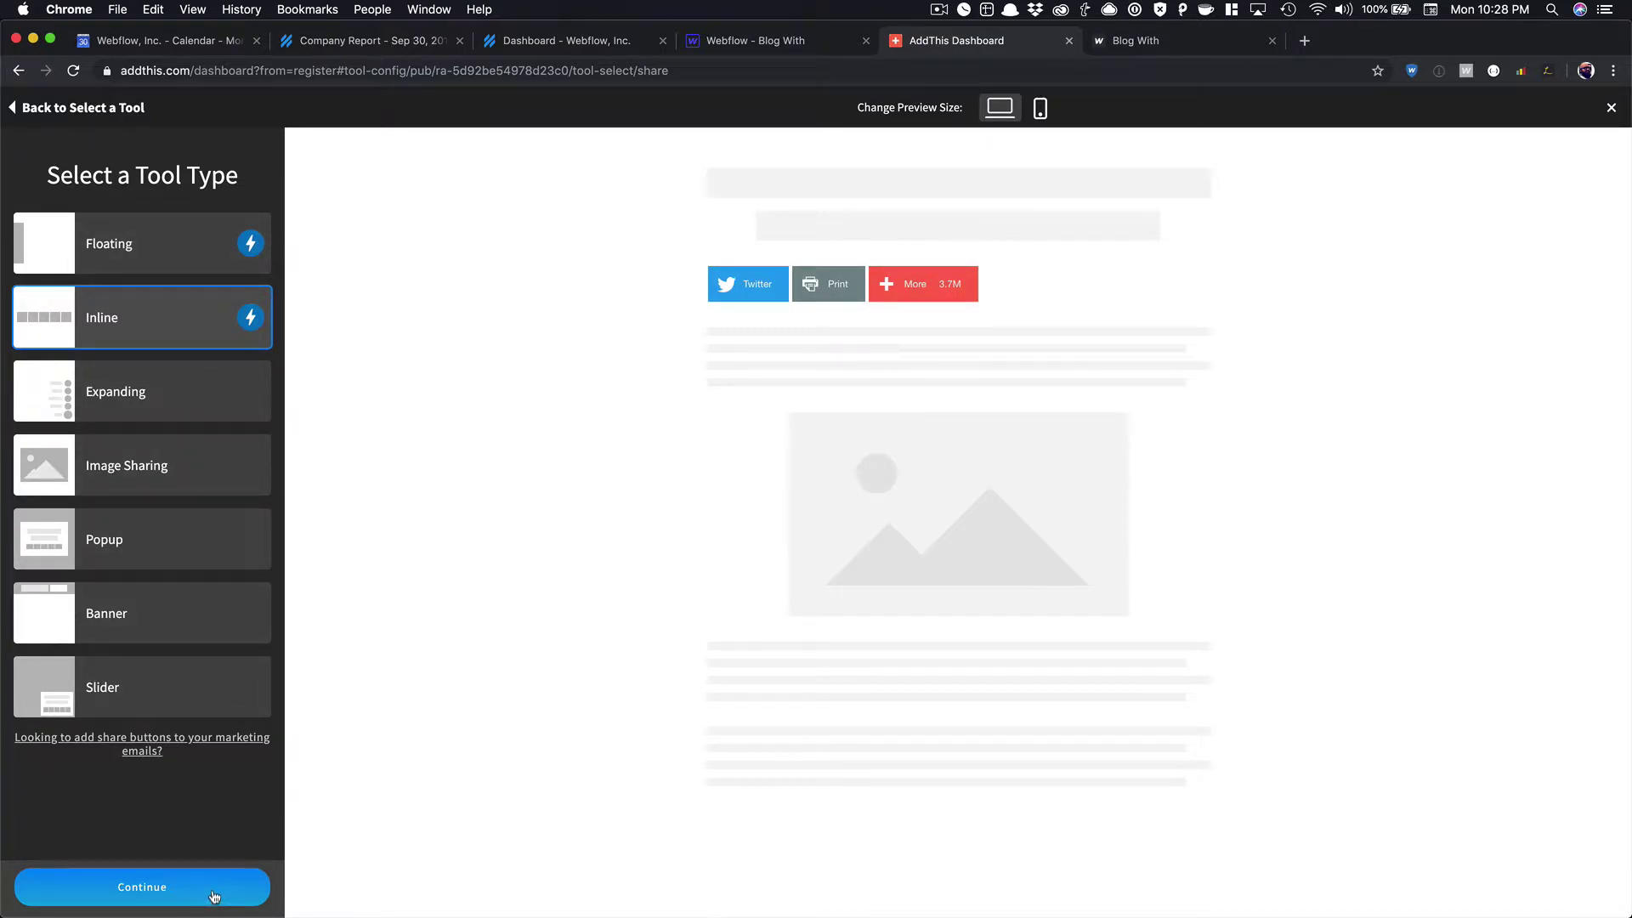
- Preview the Floating share bar at mobile size and return to the desktop preview
left_click(161, 259)
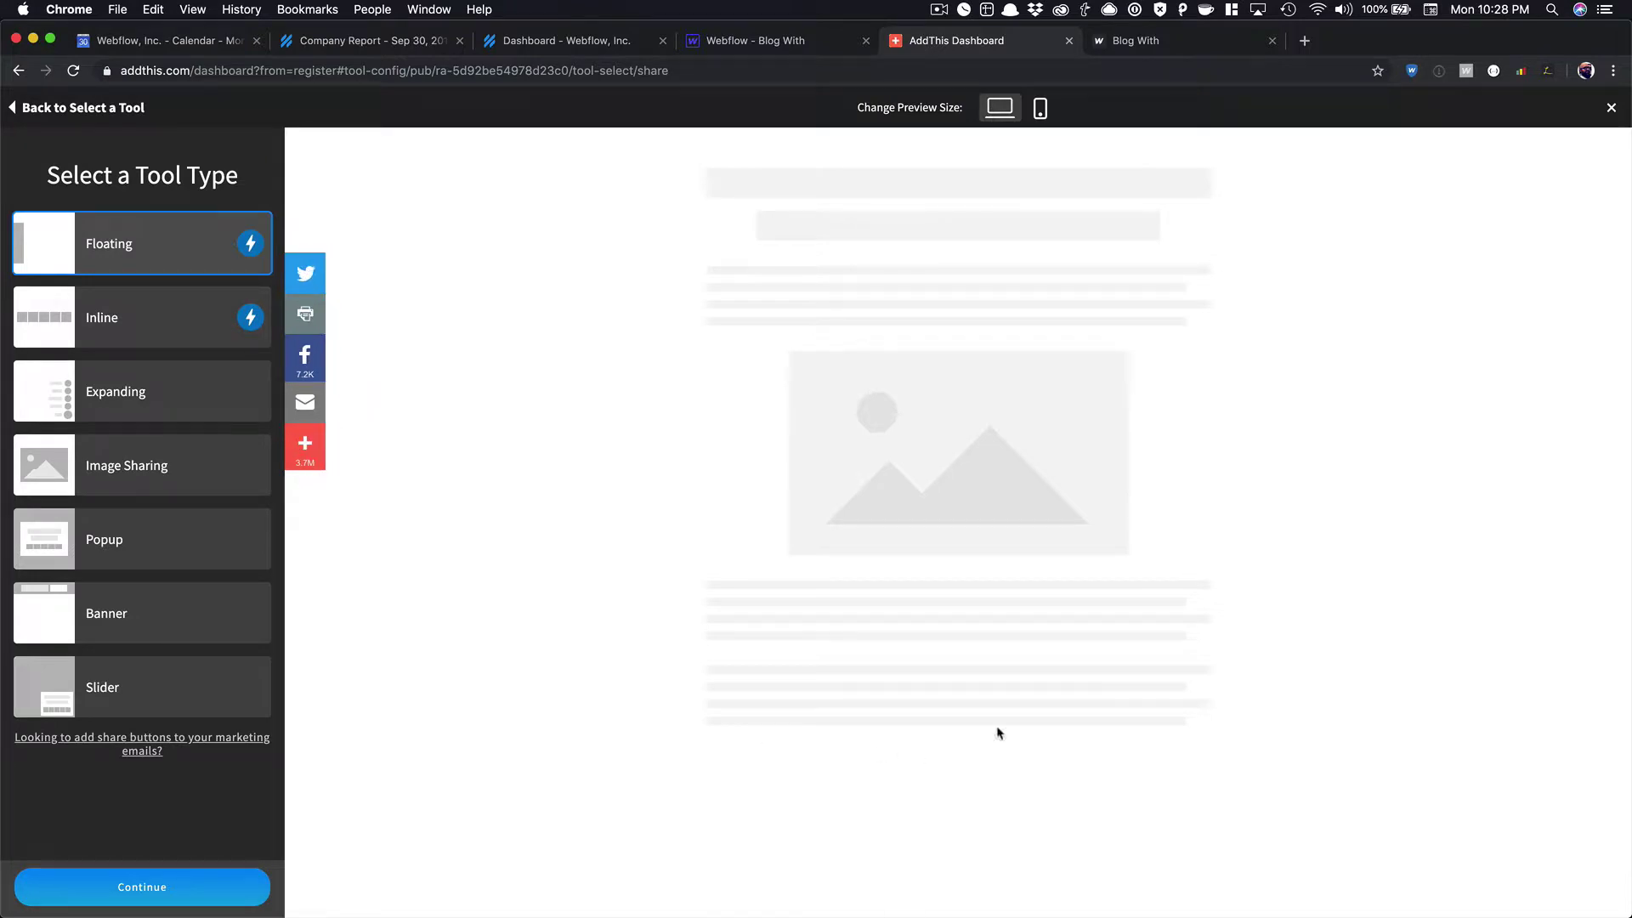
left_click(1041, 109)
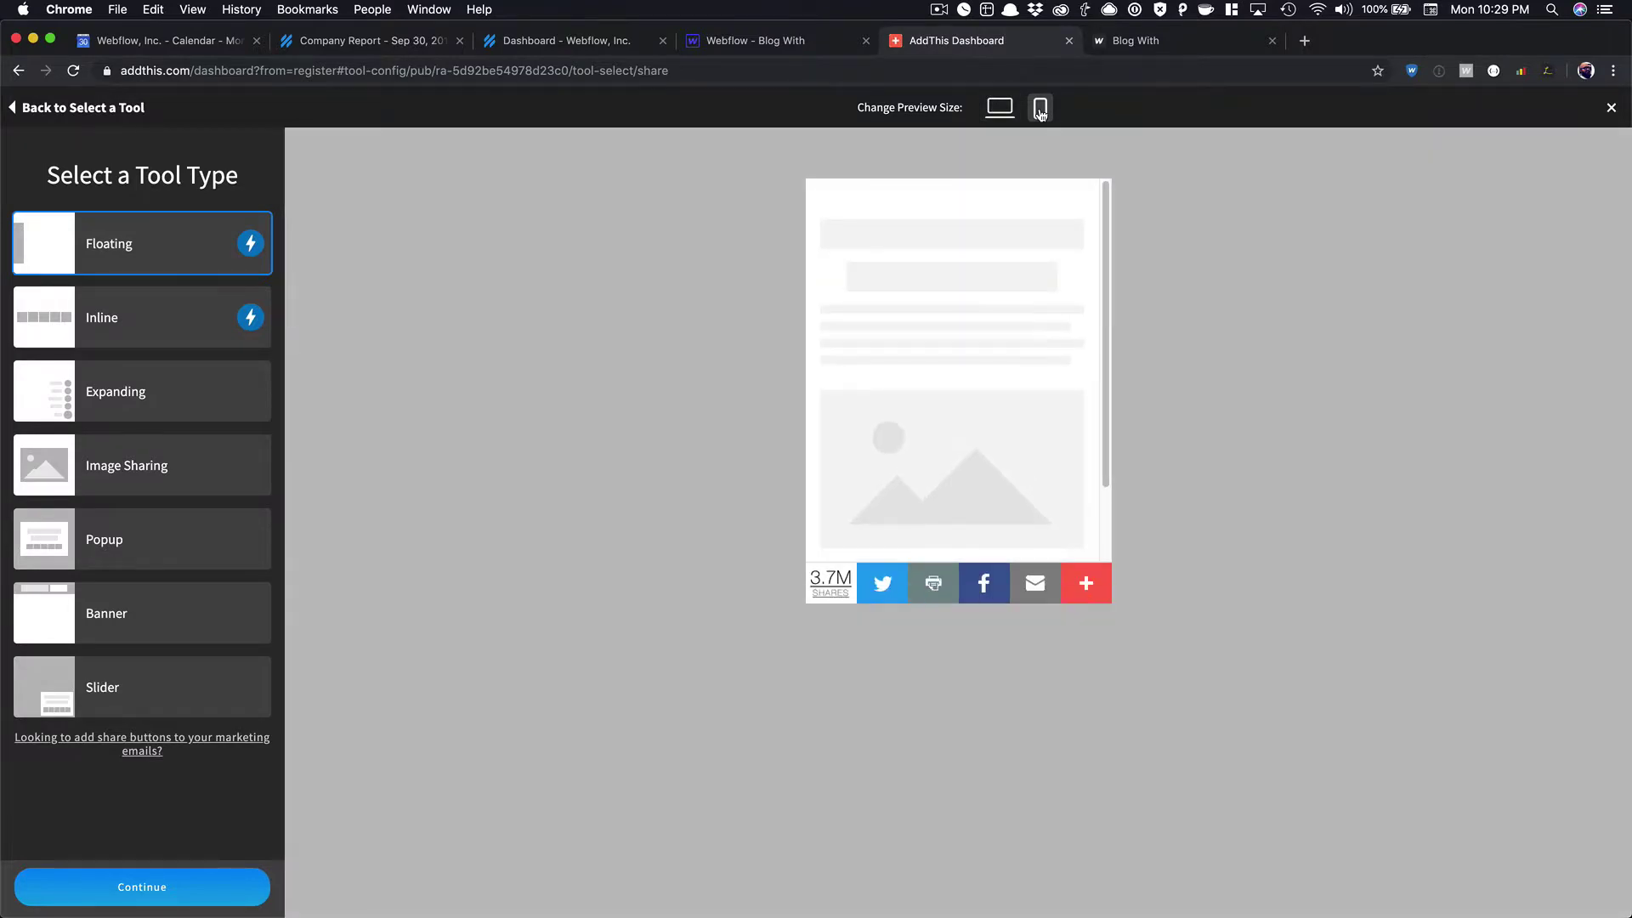
scroll(1017, 477, "down", 3)
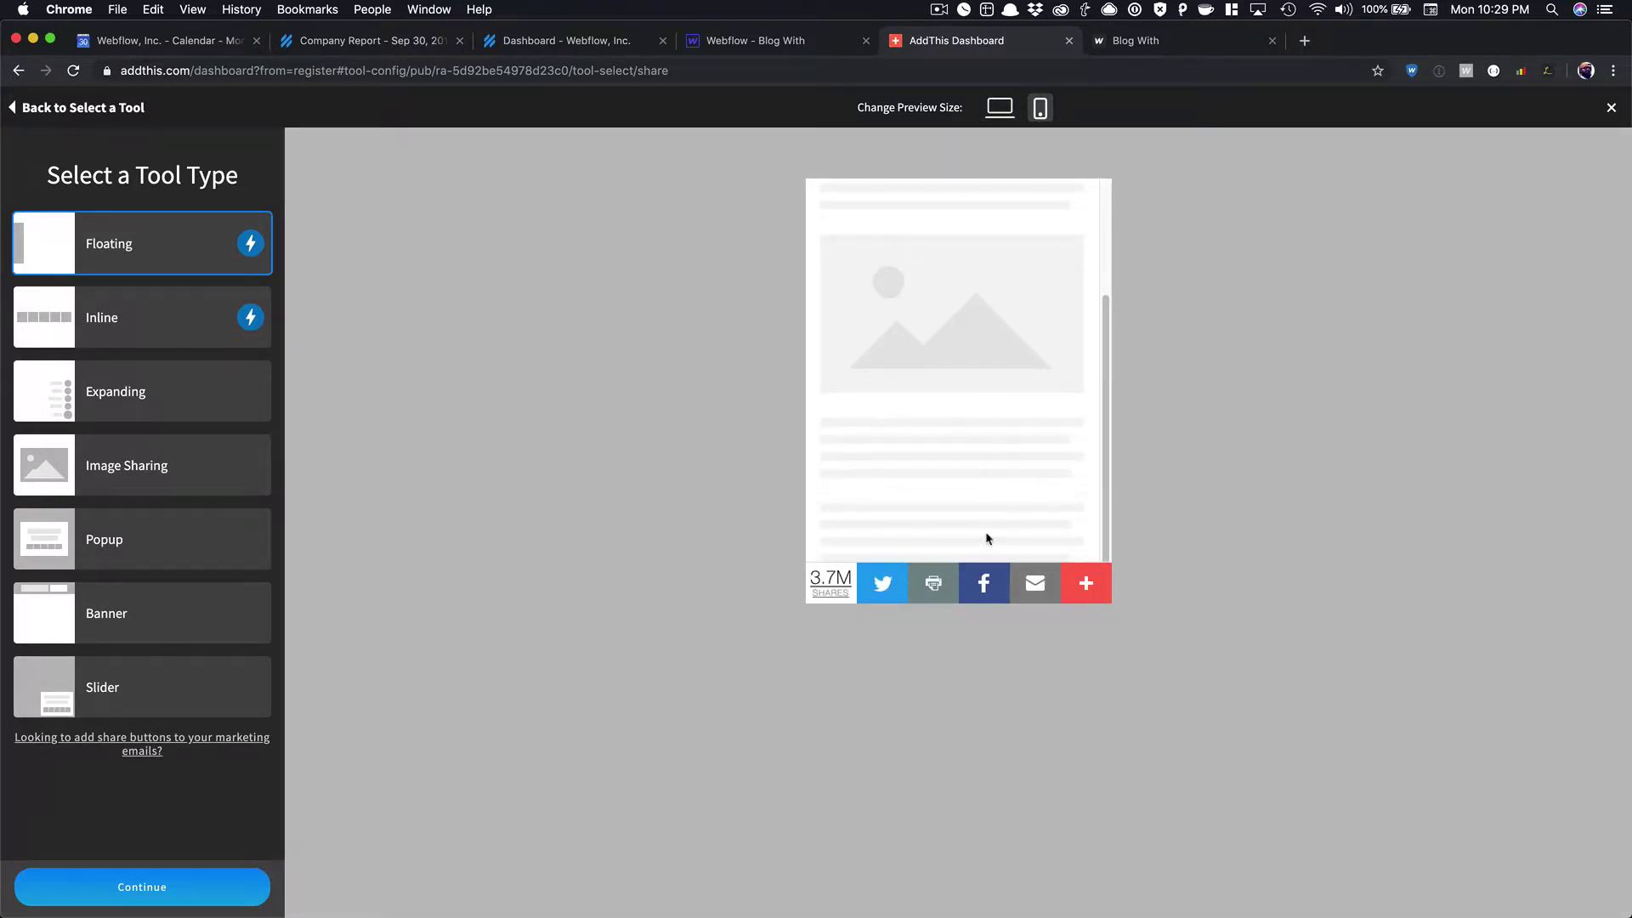
scroll(951, 540, "up", 3)
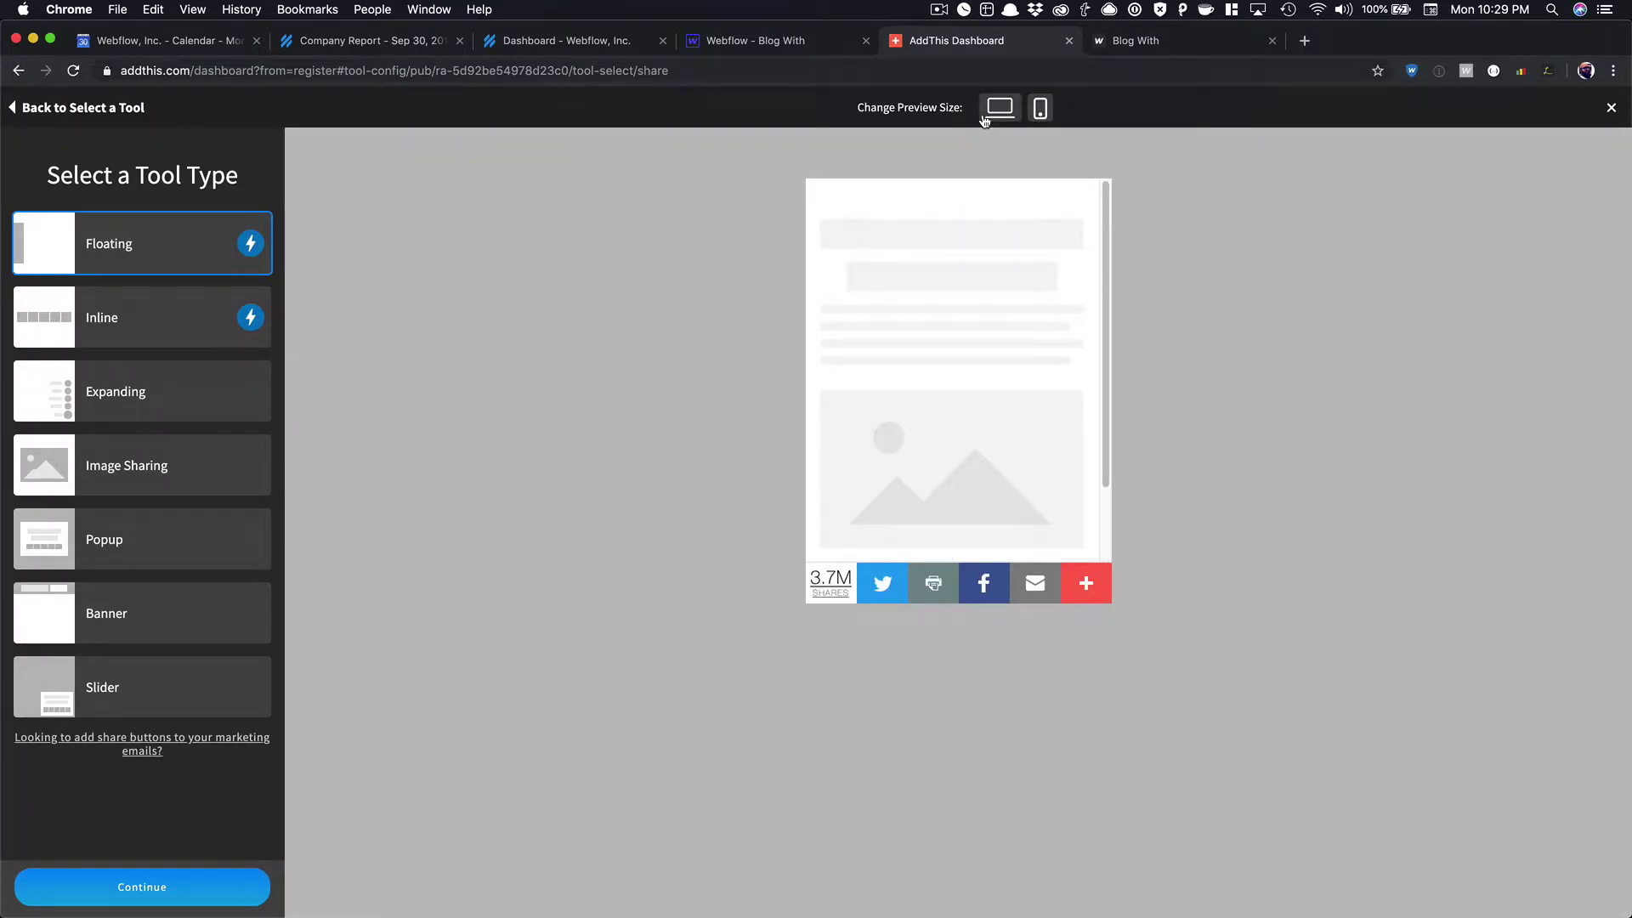
left_click(1000, 107)
- Choose the Inline share buttons type and continue to its configuration
left_click(189, 328)
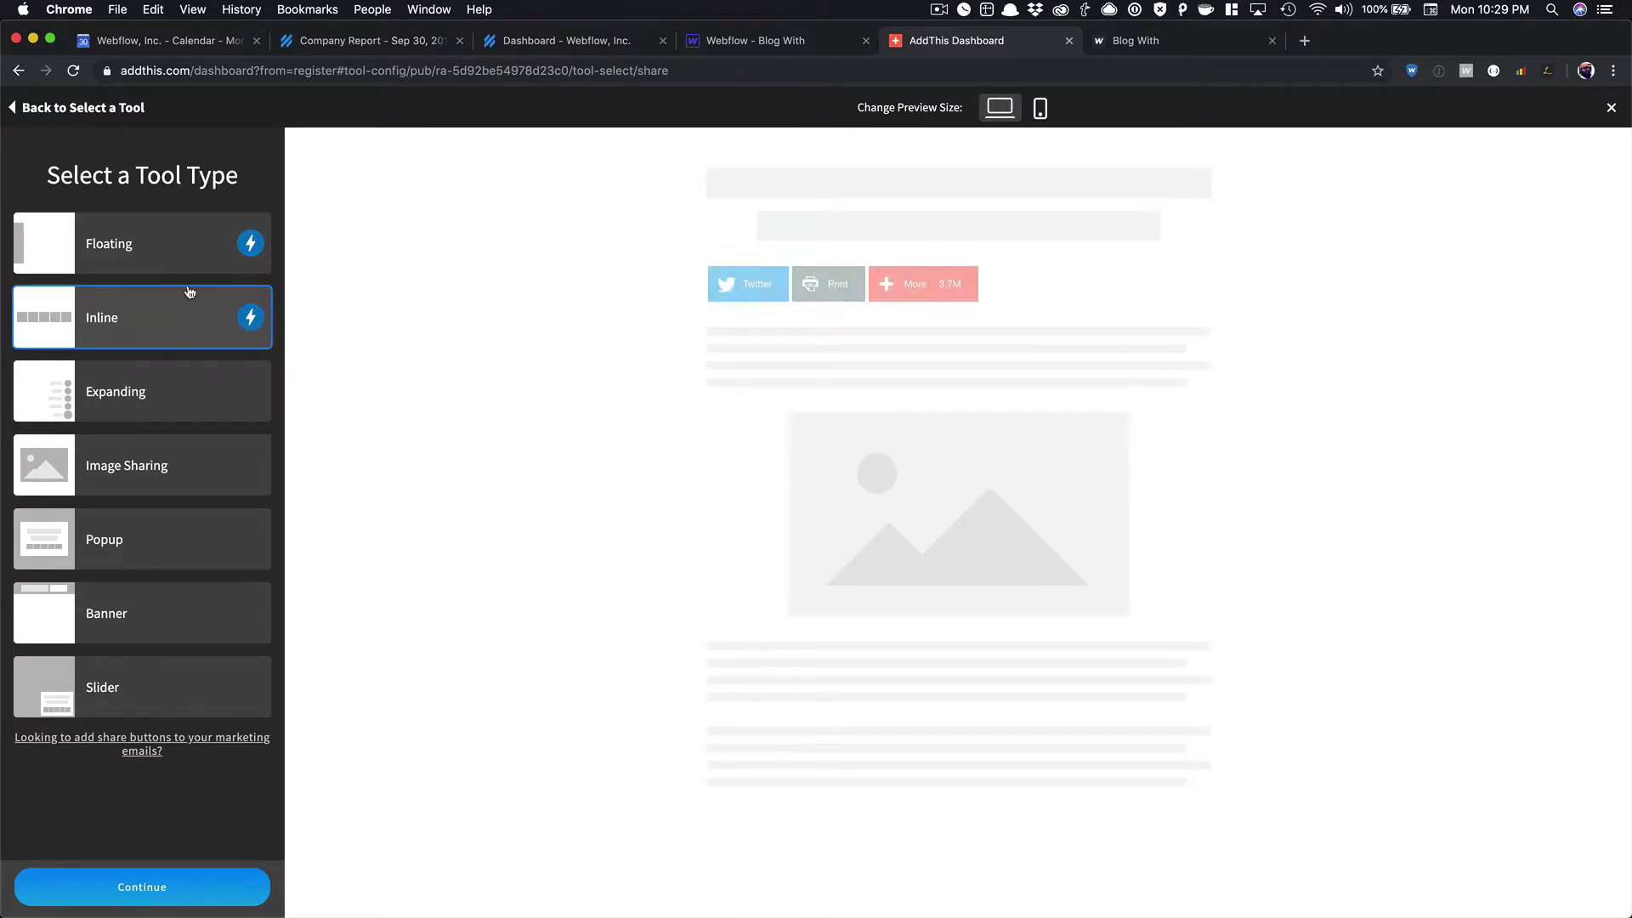
left_click(171, 885)
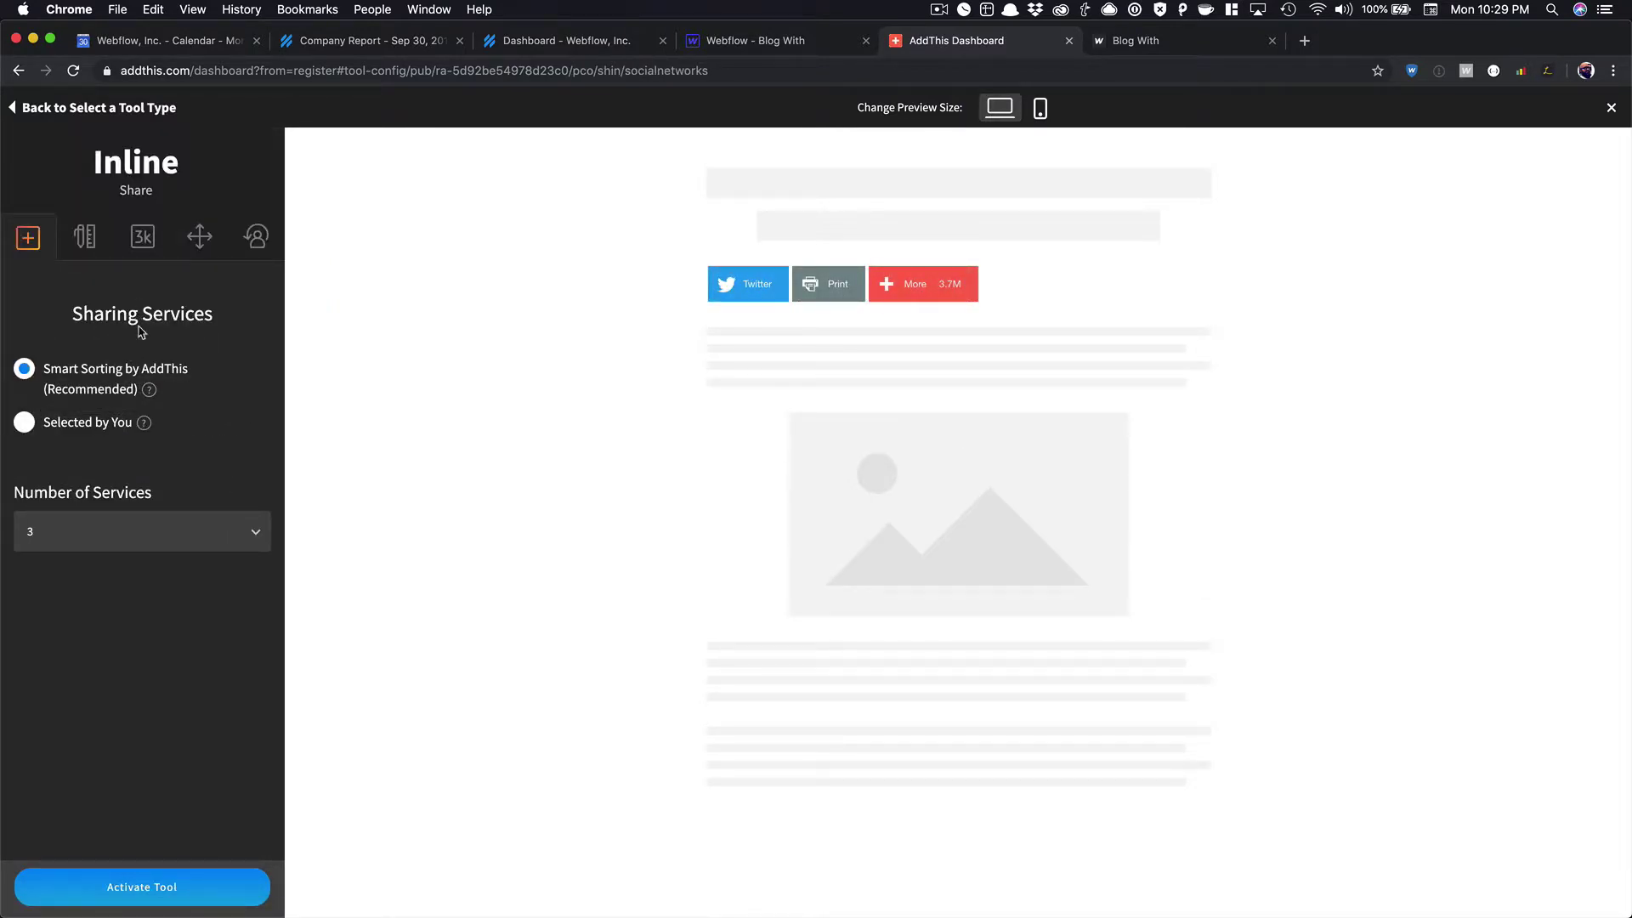
- Try the Selected by You sharing services and return to Smart Sorting by AddThis, dismissing the hints
left_click(76, 426)
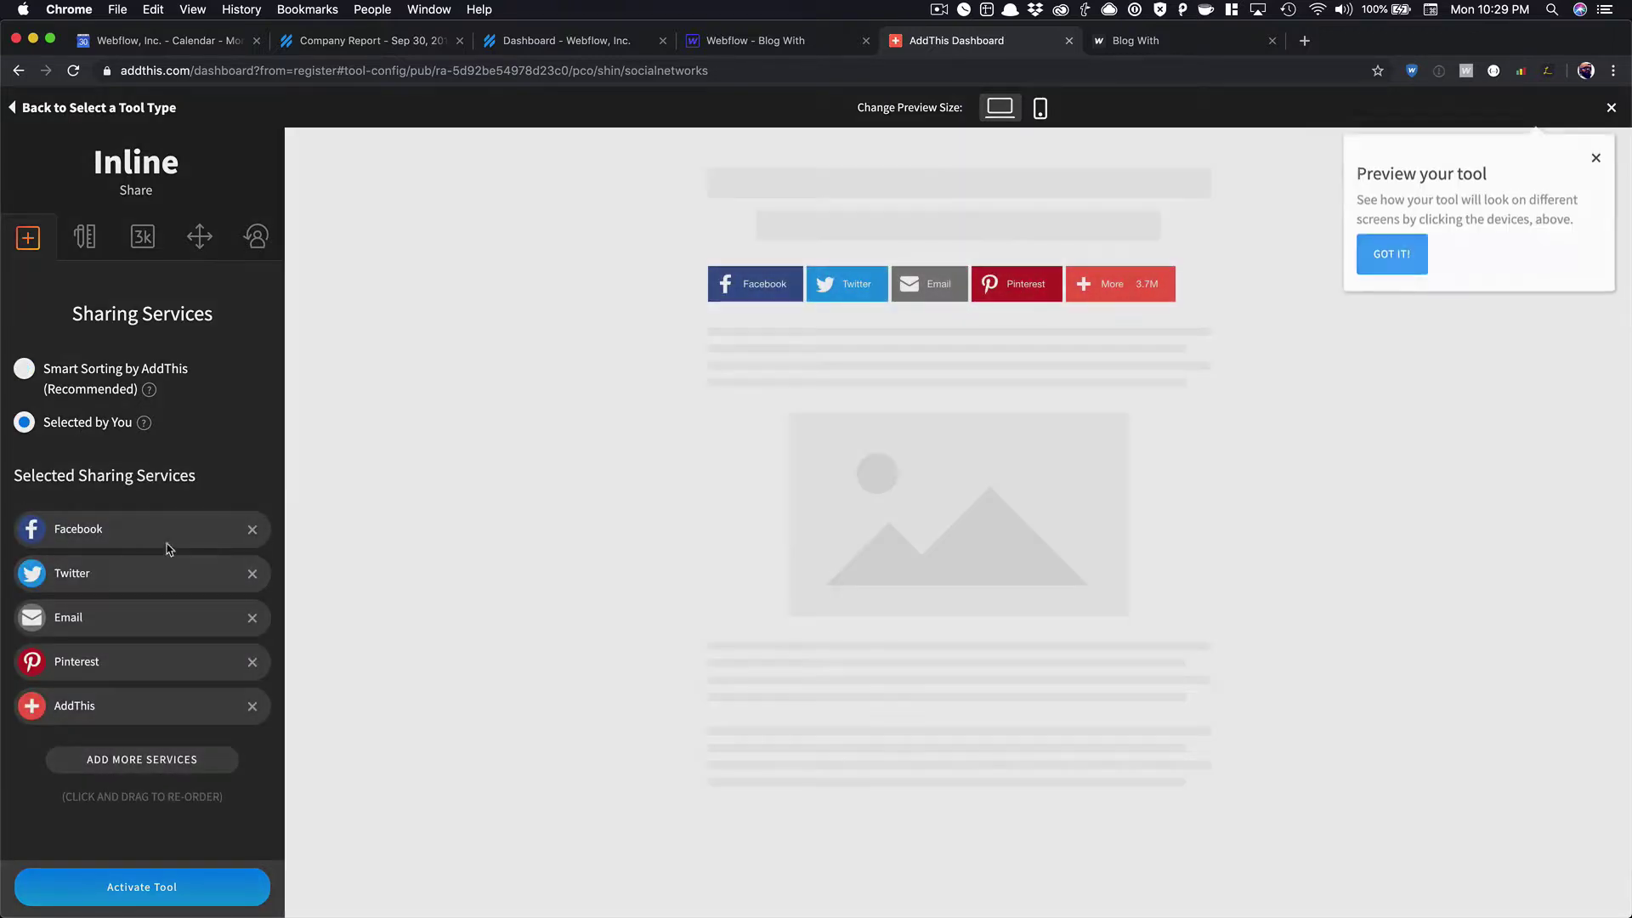
left_click(1593, 155)
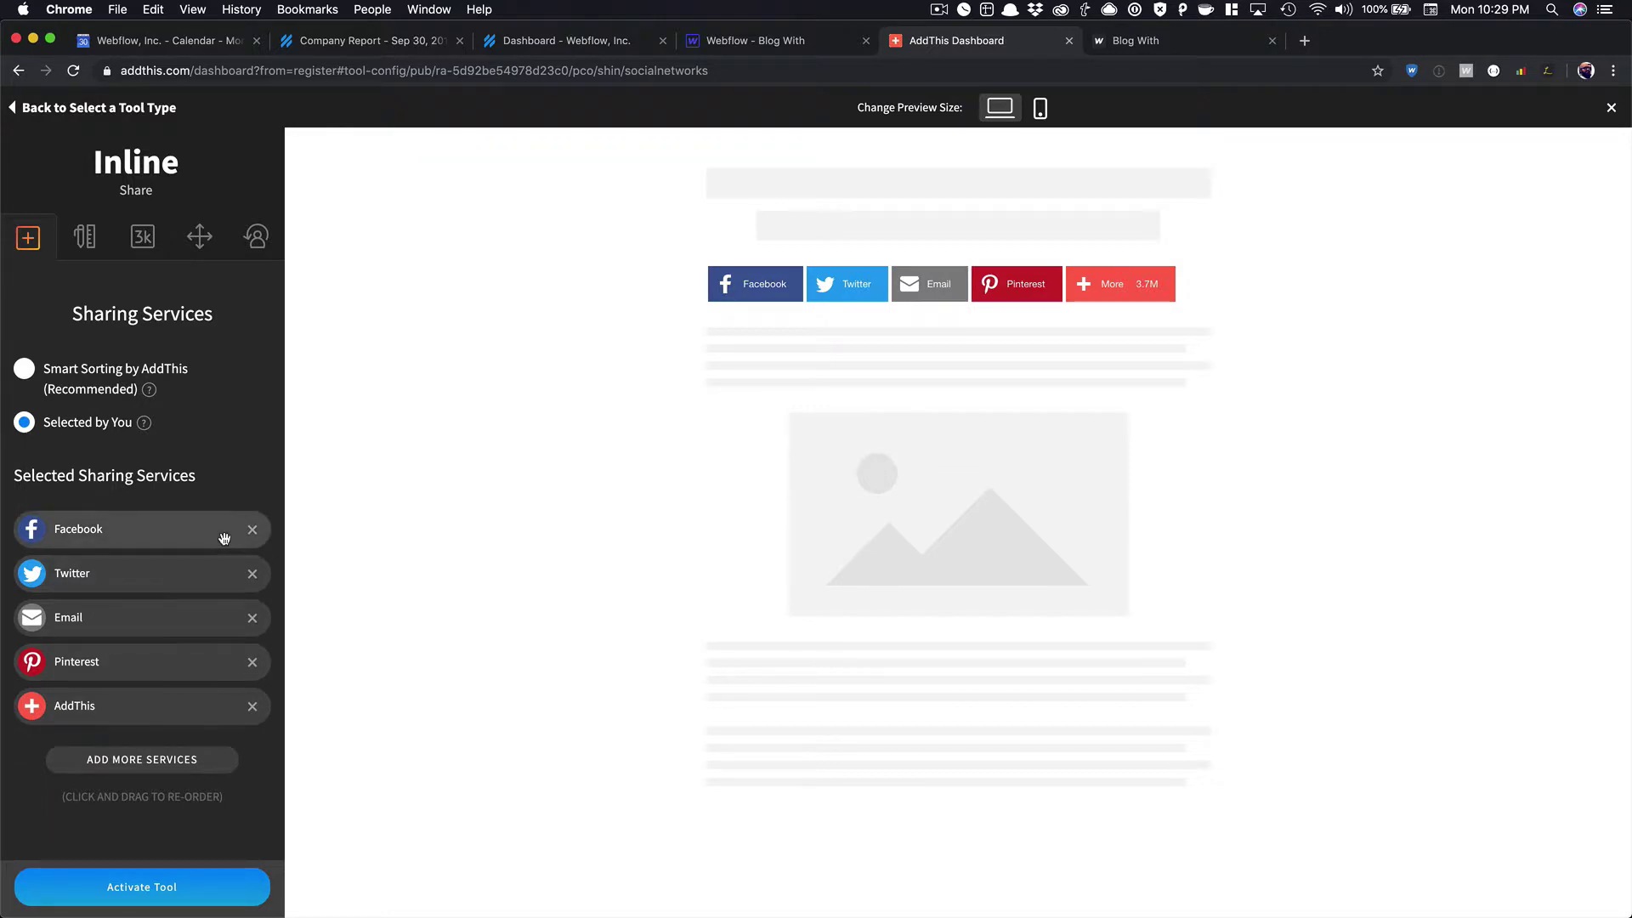
left_click(82, 380)
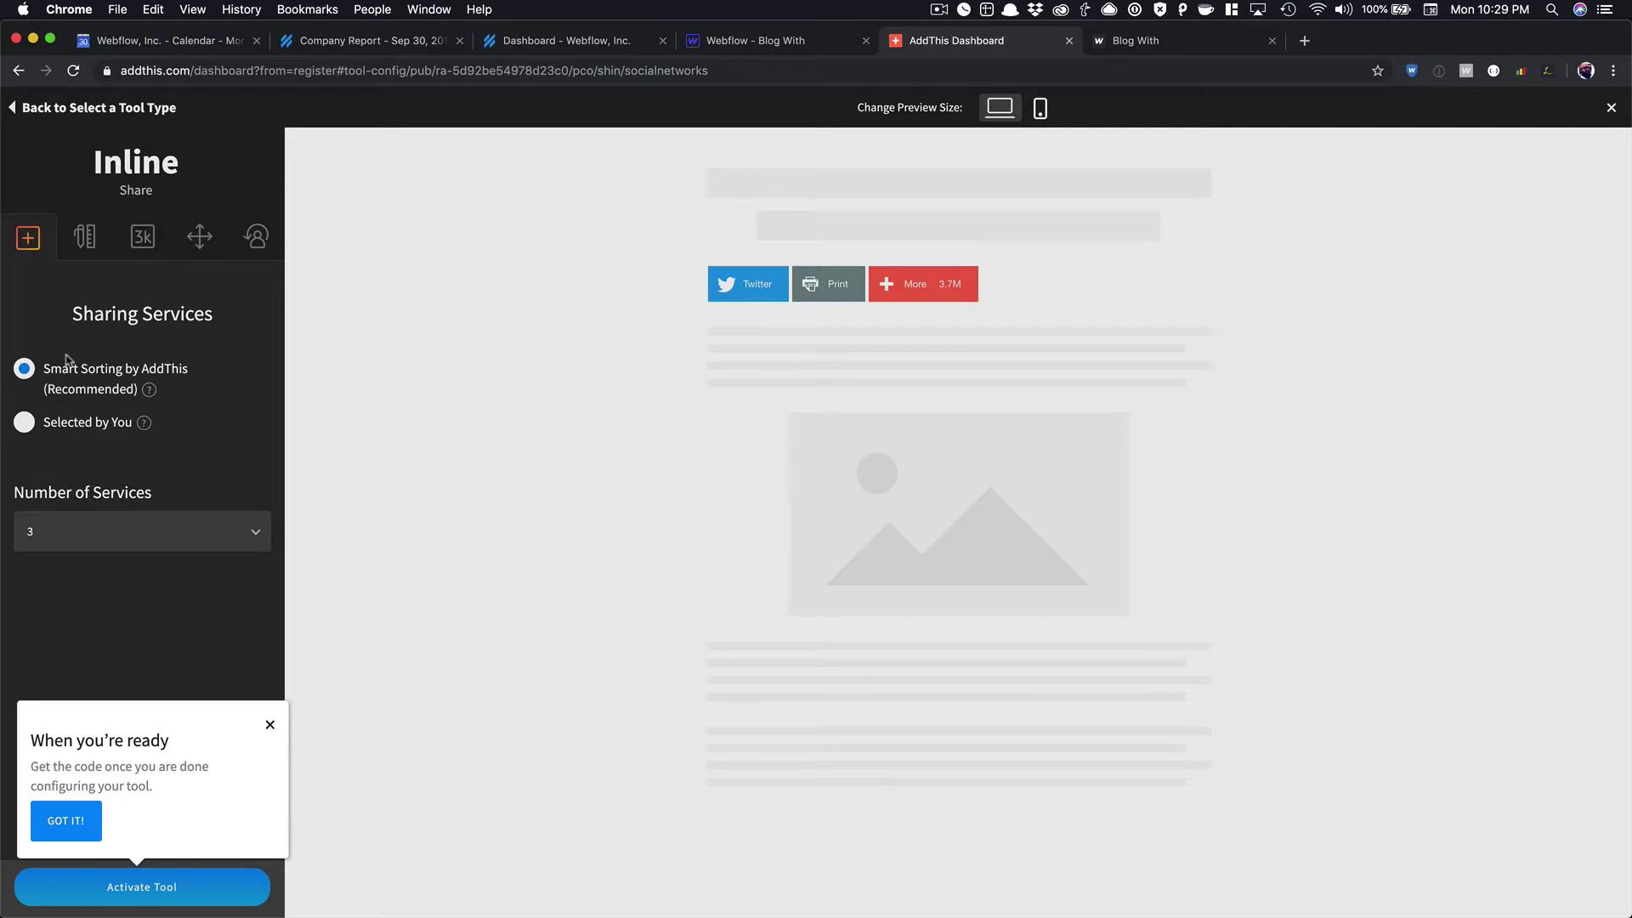
left_click(270, 724)
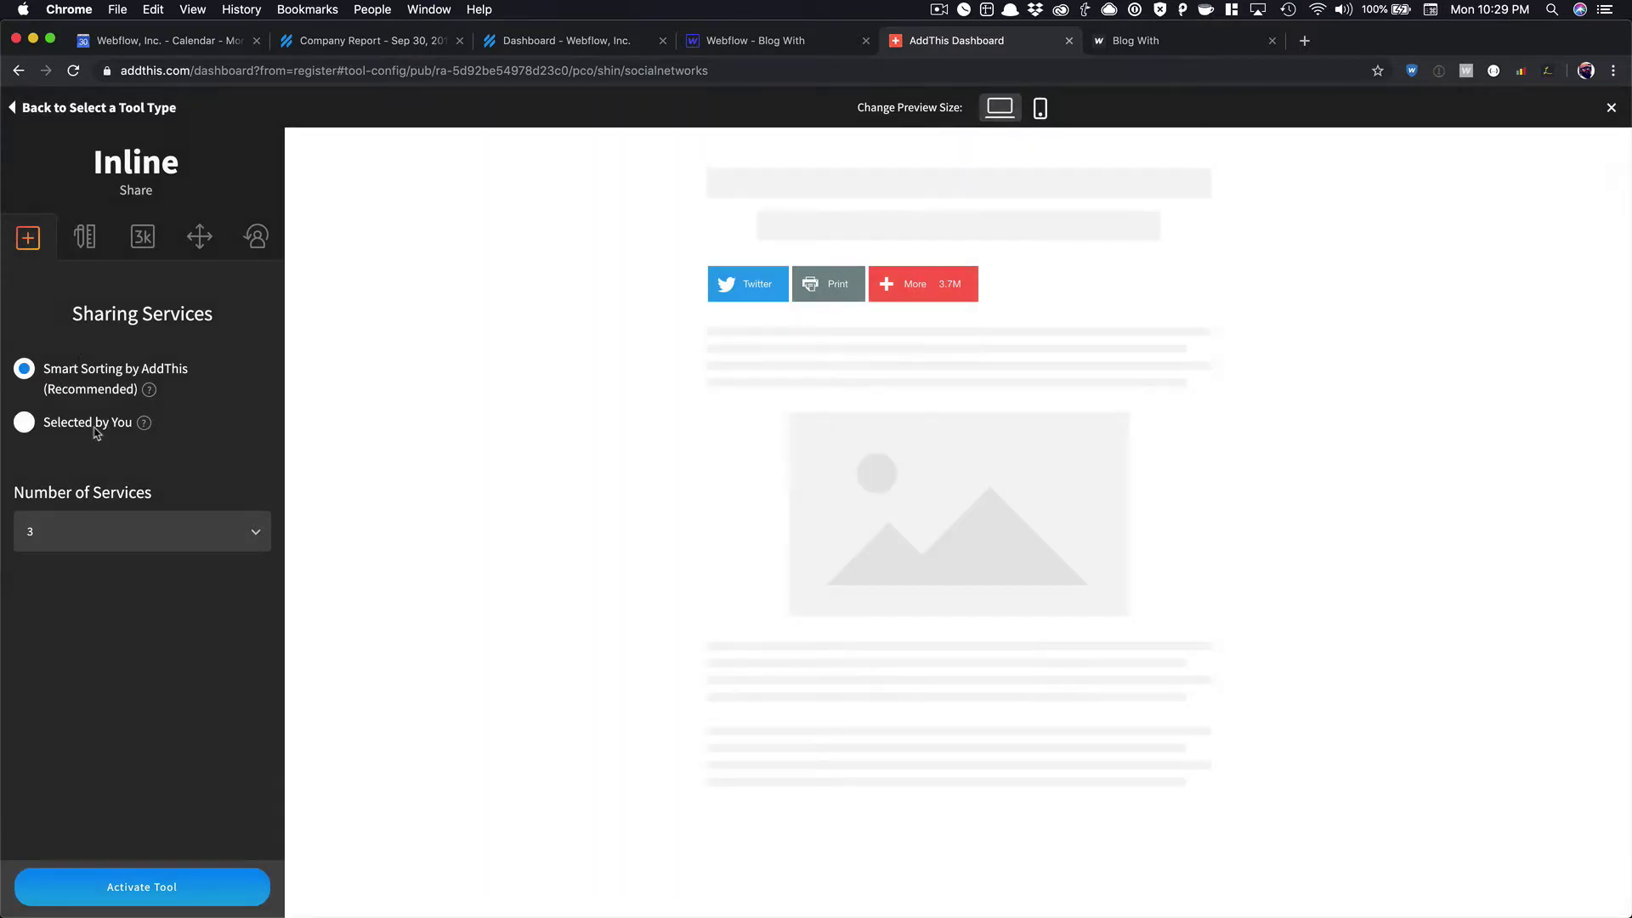
- Set the button color of the inline share buttons to Black in the design settings
left_click(83, 241)
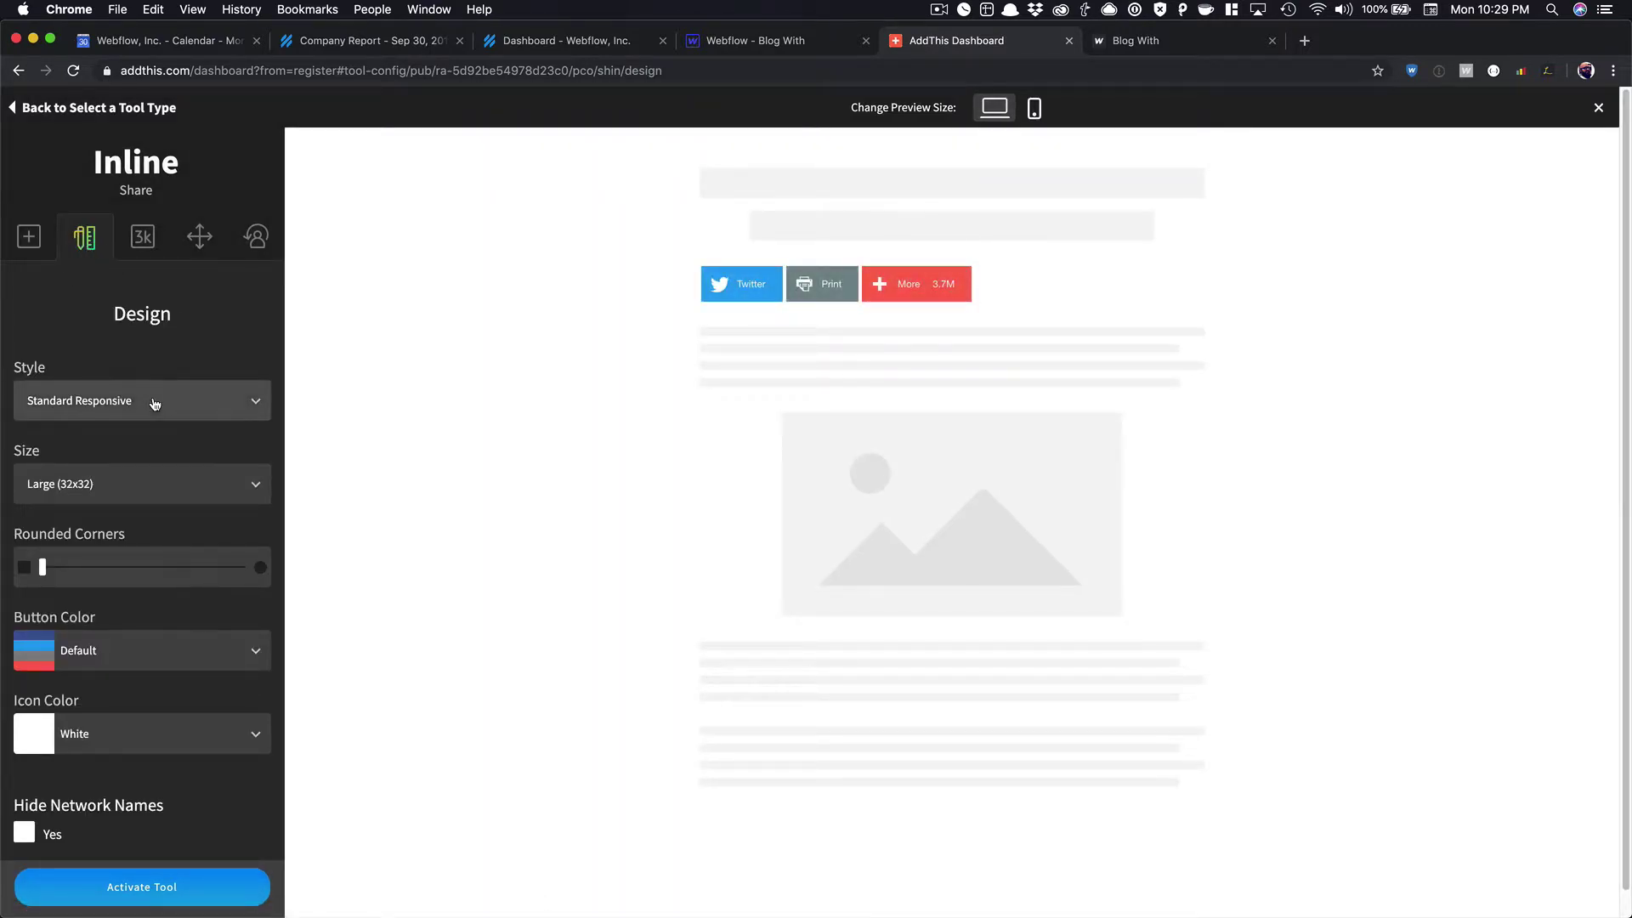
scroll(157, 409, "down", 1)
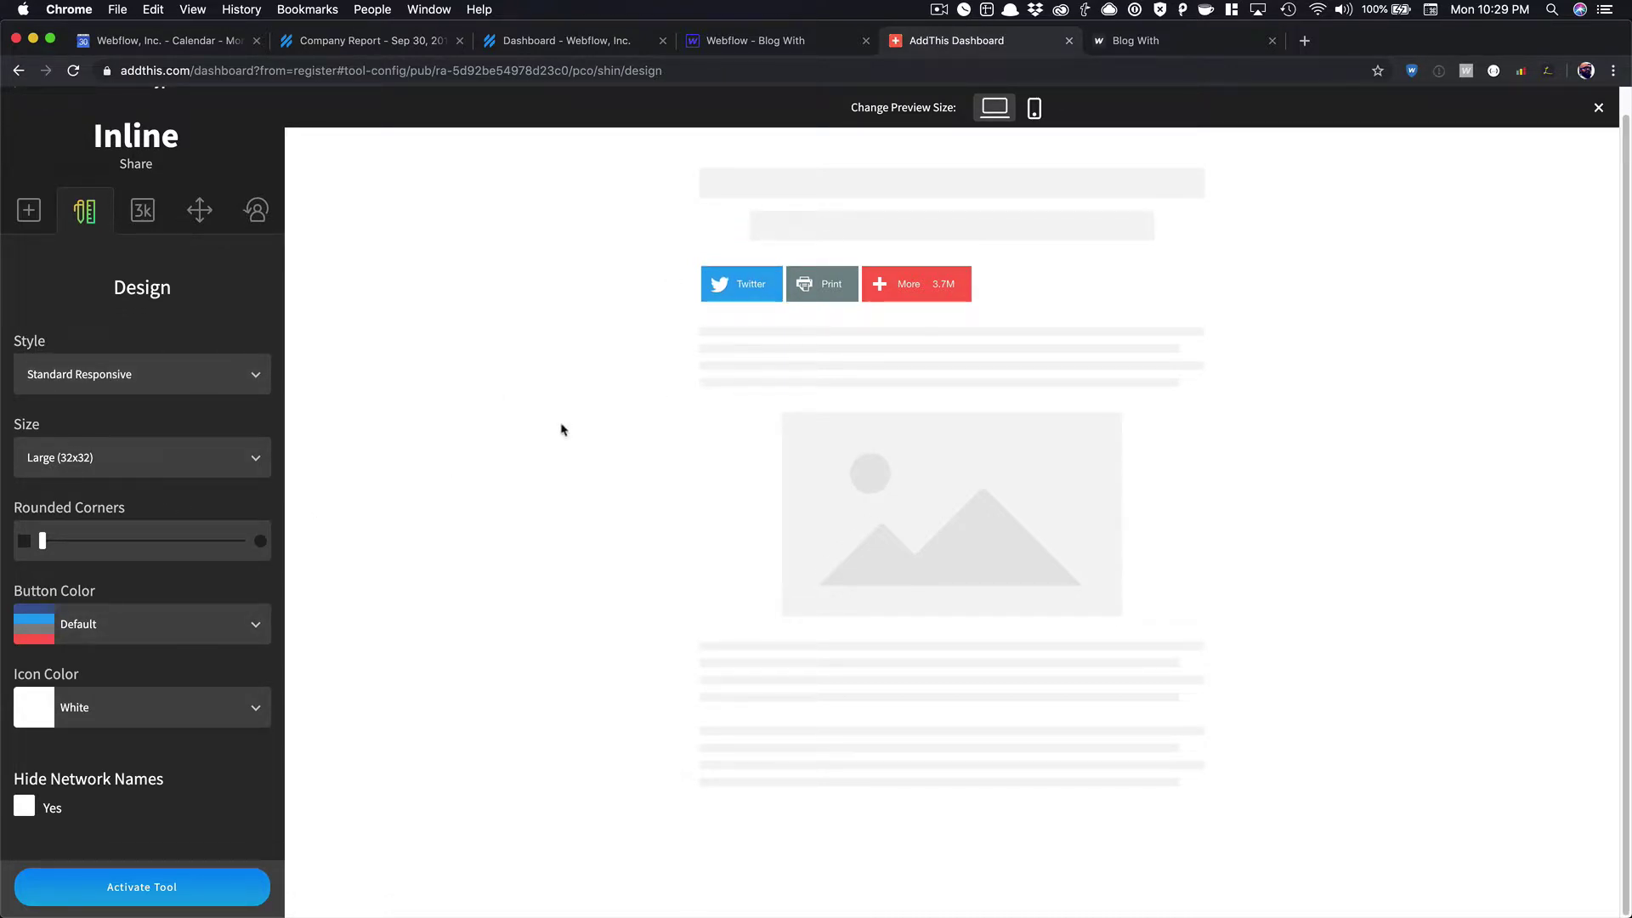
left_click(158, 636)
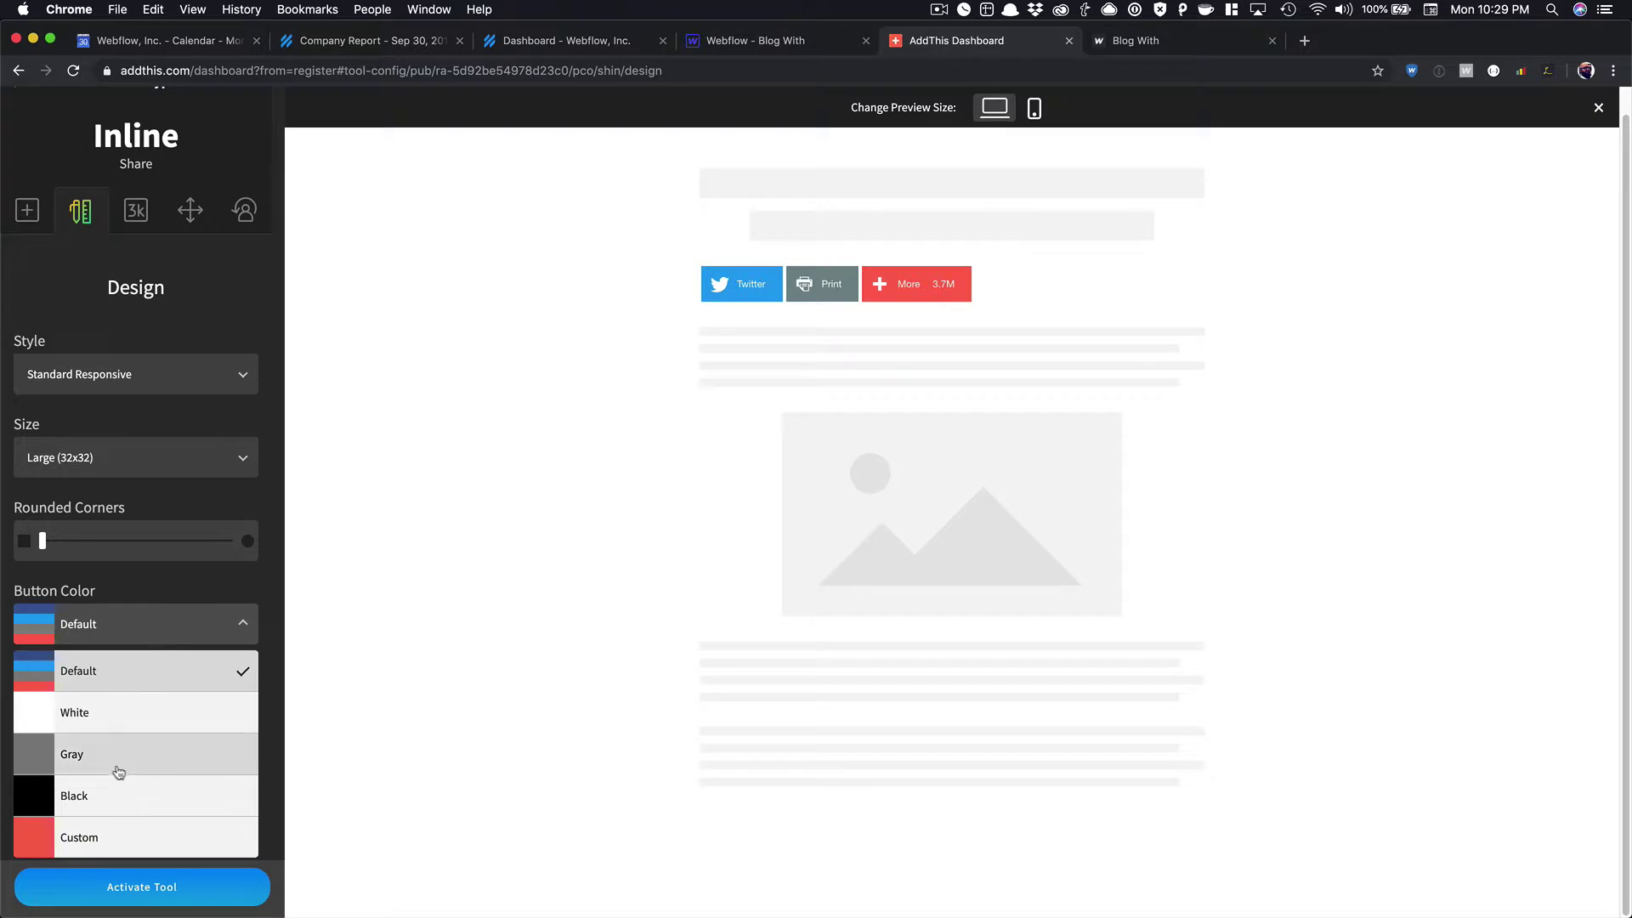
left_click(99, 806)
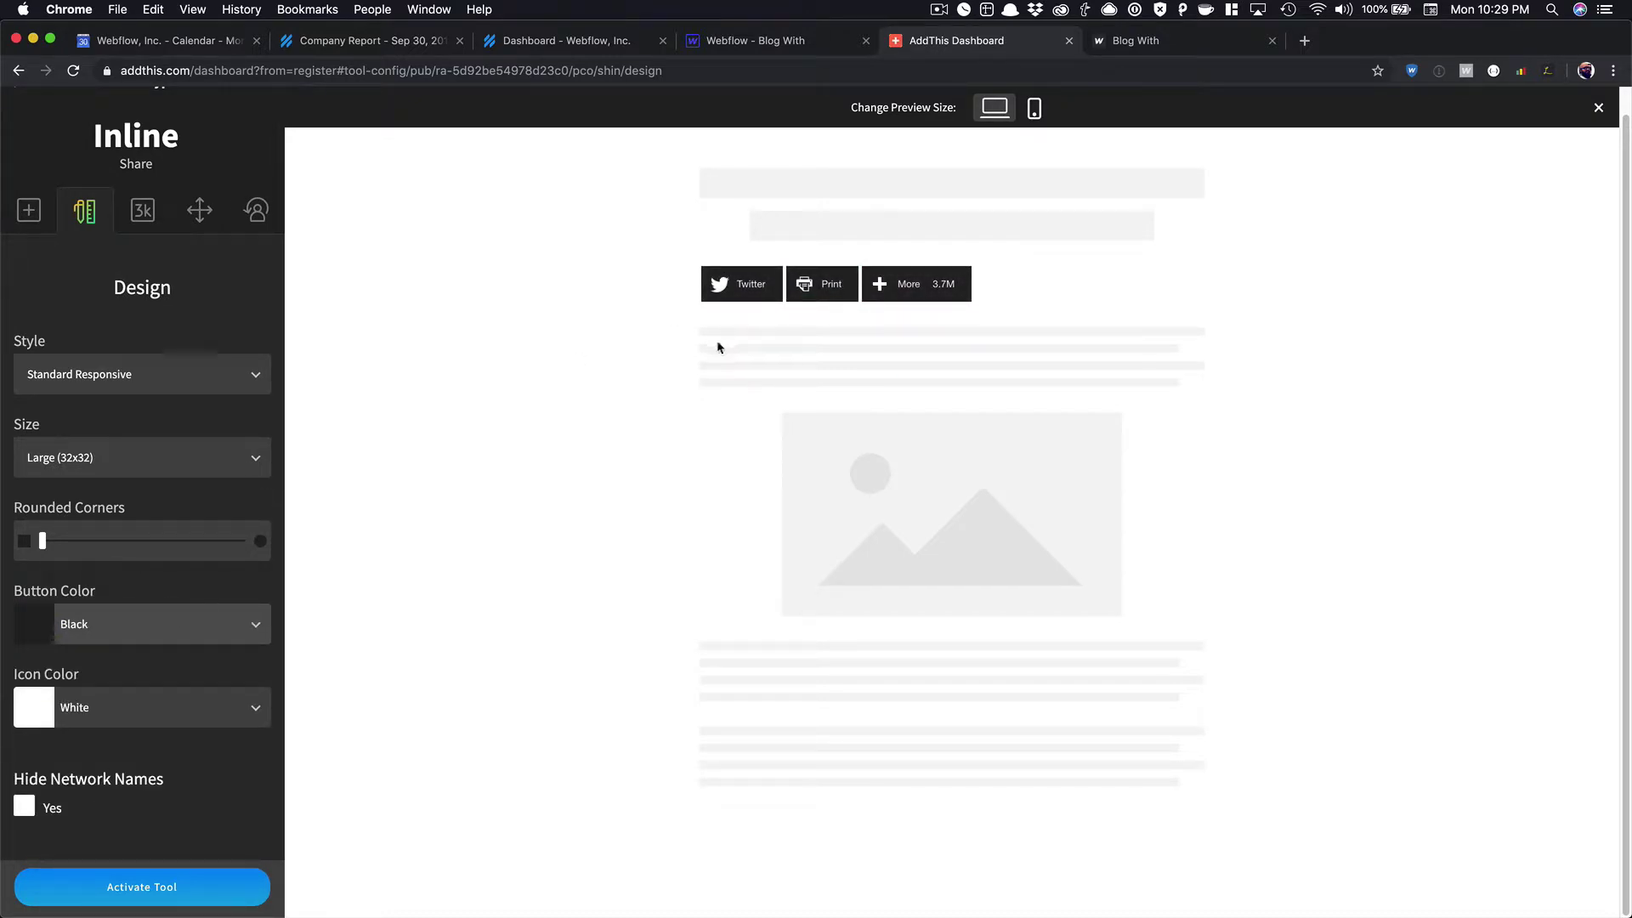
- Try rounded corners on the share buttons and look at the available button sizes
left_click(42, 541)
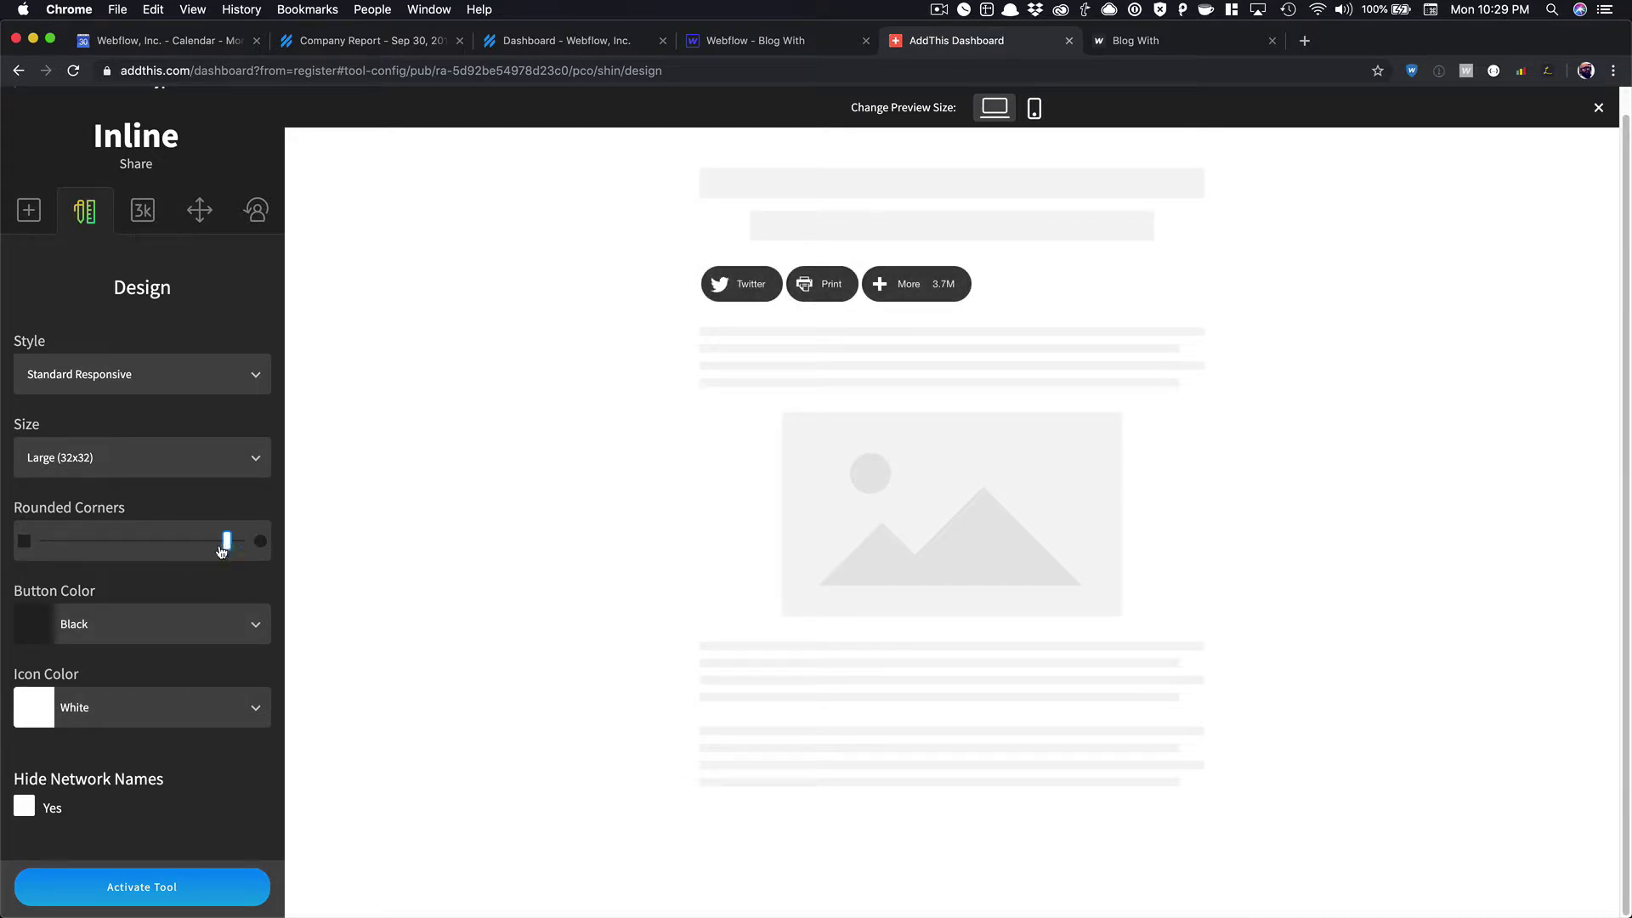
left_click(230, 462)
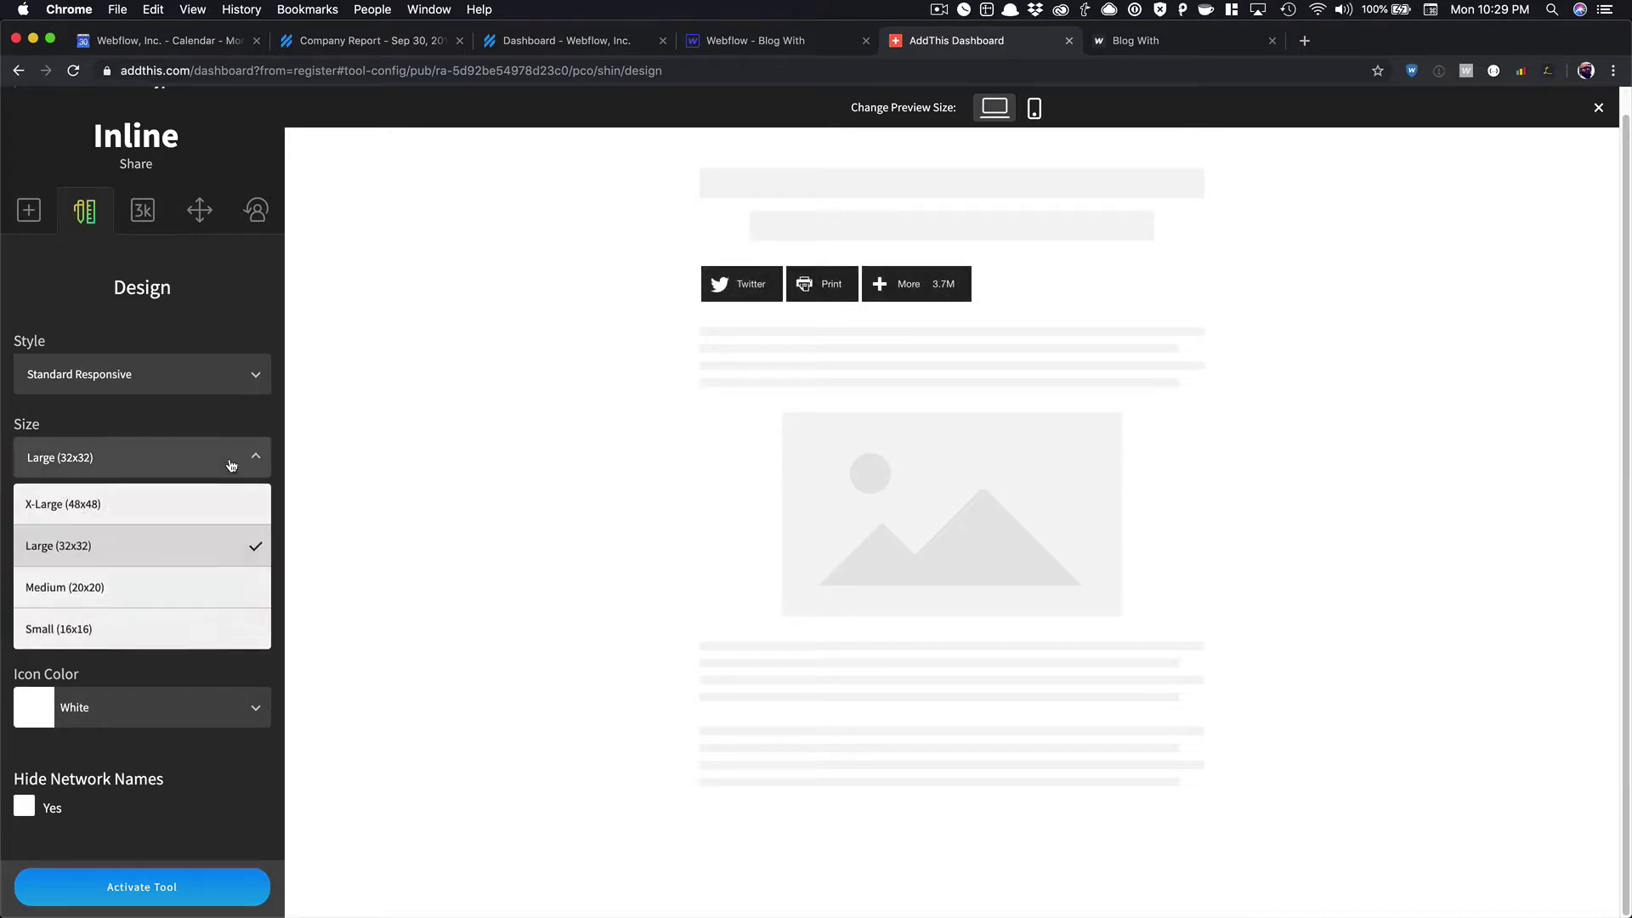
- Try the Standard Fixed-Width style with the Medium (20x20) size and return to the Standard Responsive style
left_click(168, 371)
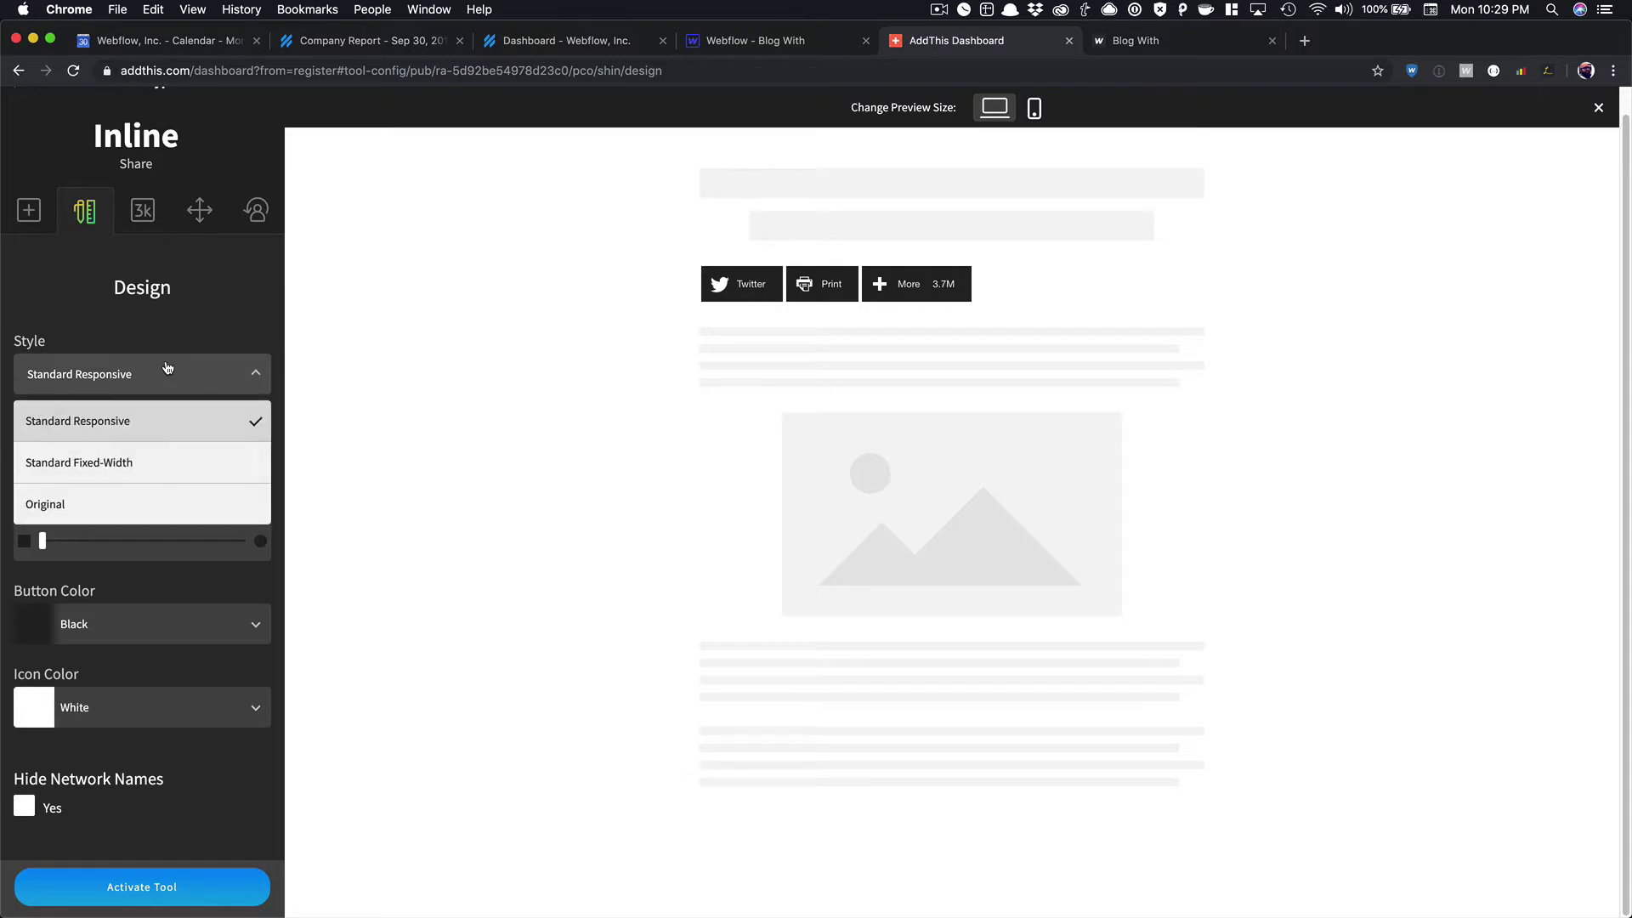
left_click(154, 463)
left_click(123, 468)
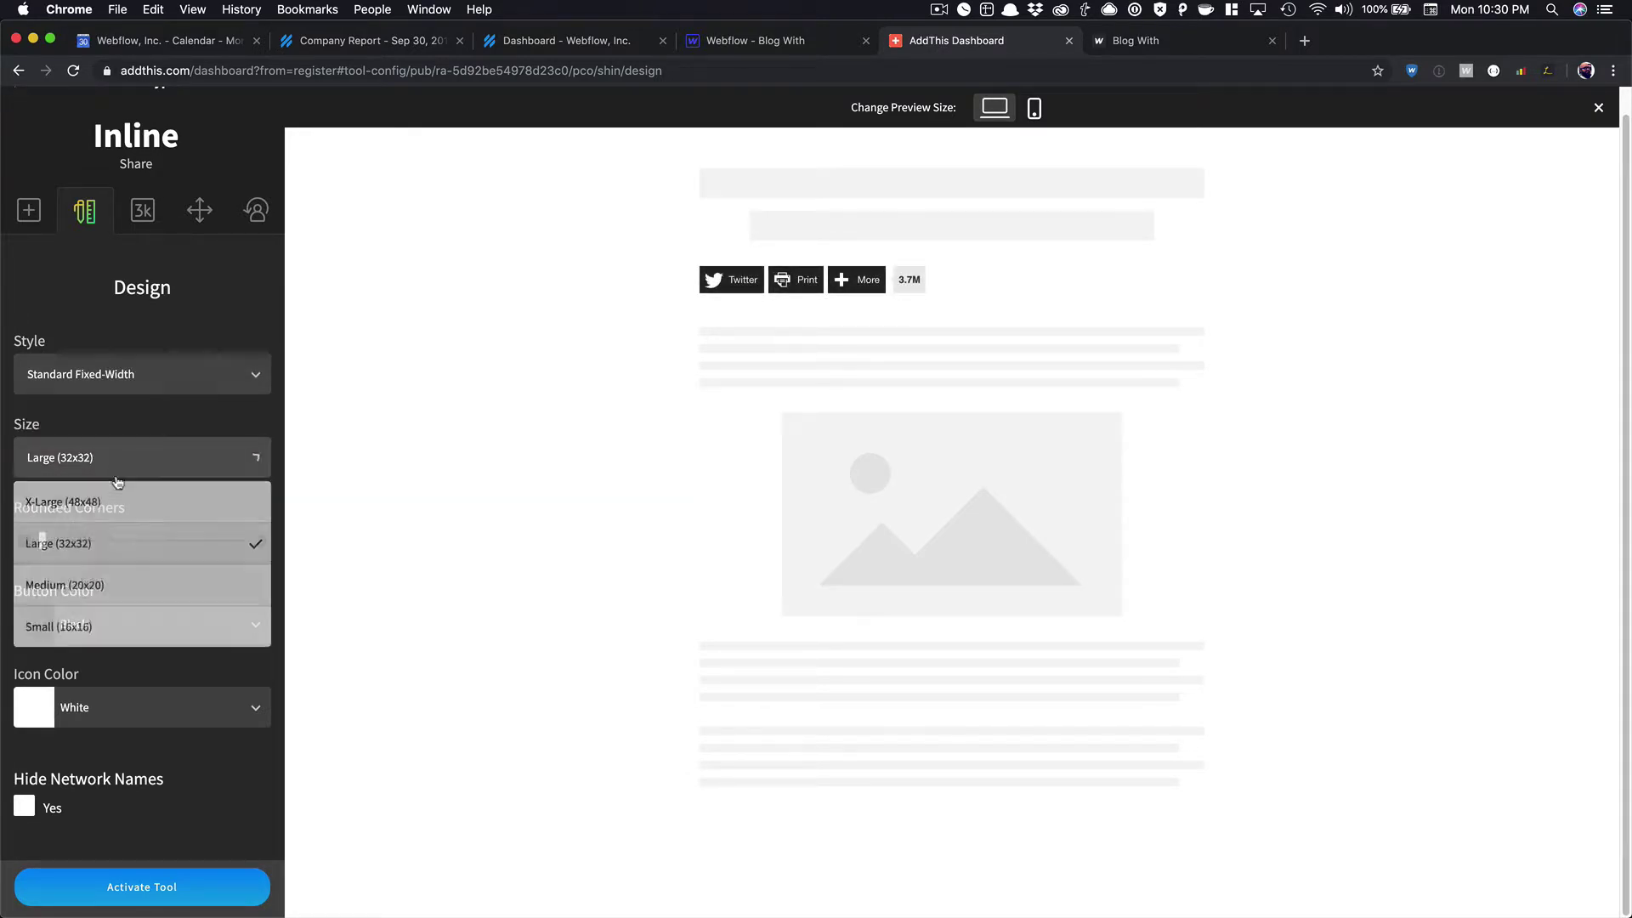
left_click(98, 578)
left_click(177, 379)
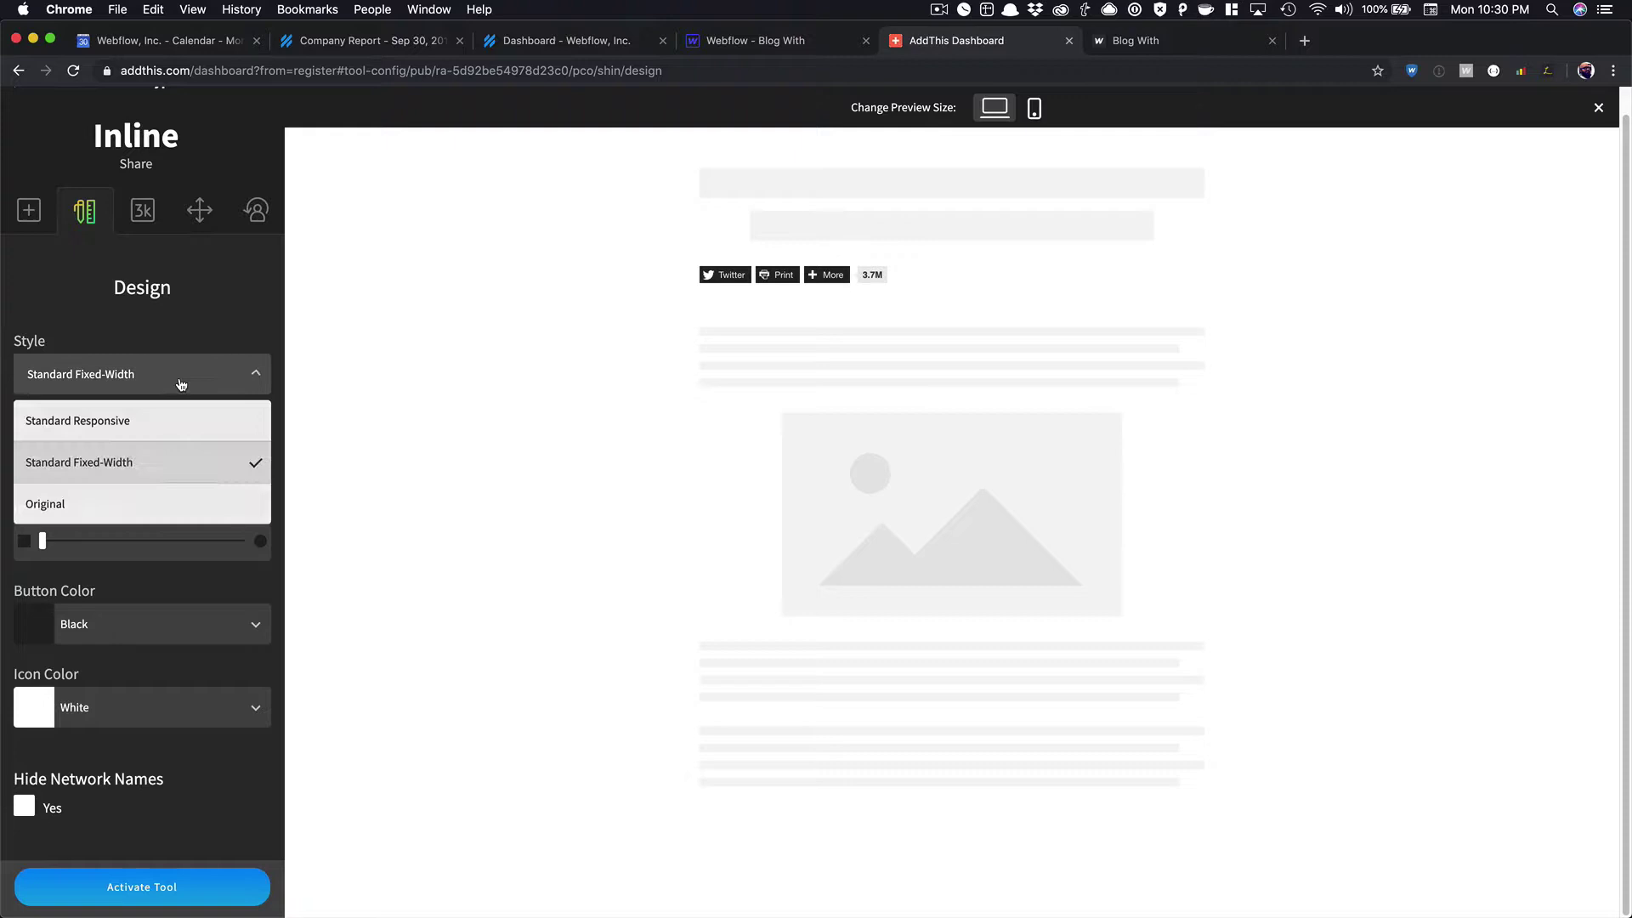
left_click(159, 438)
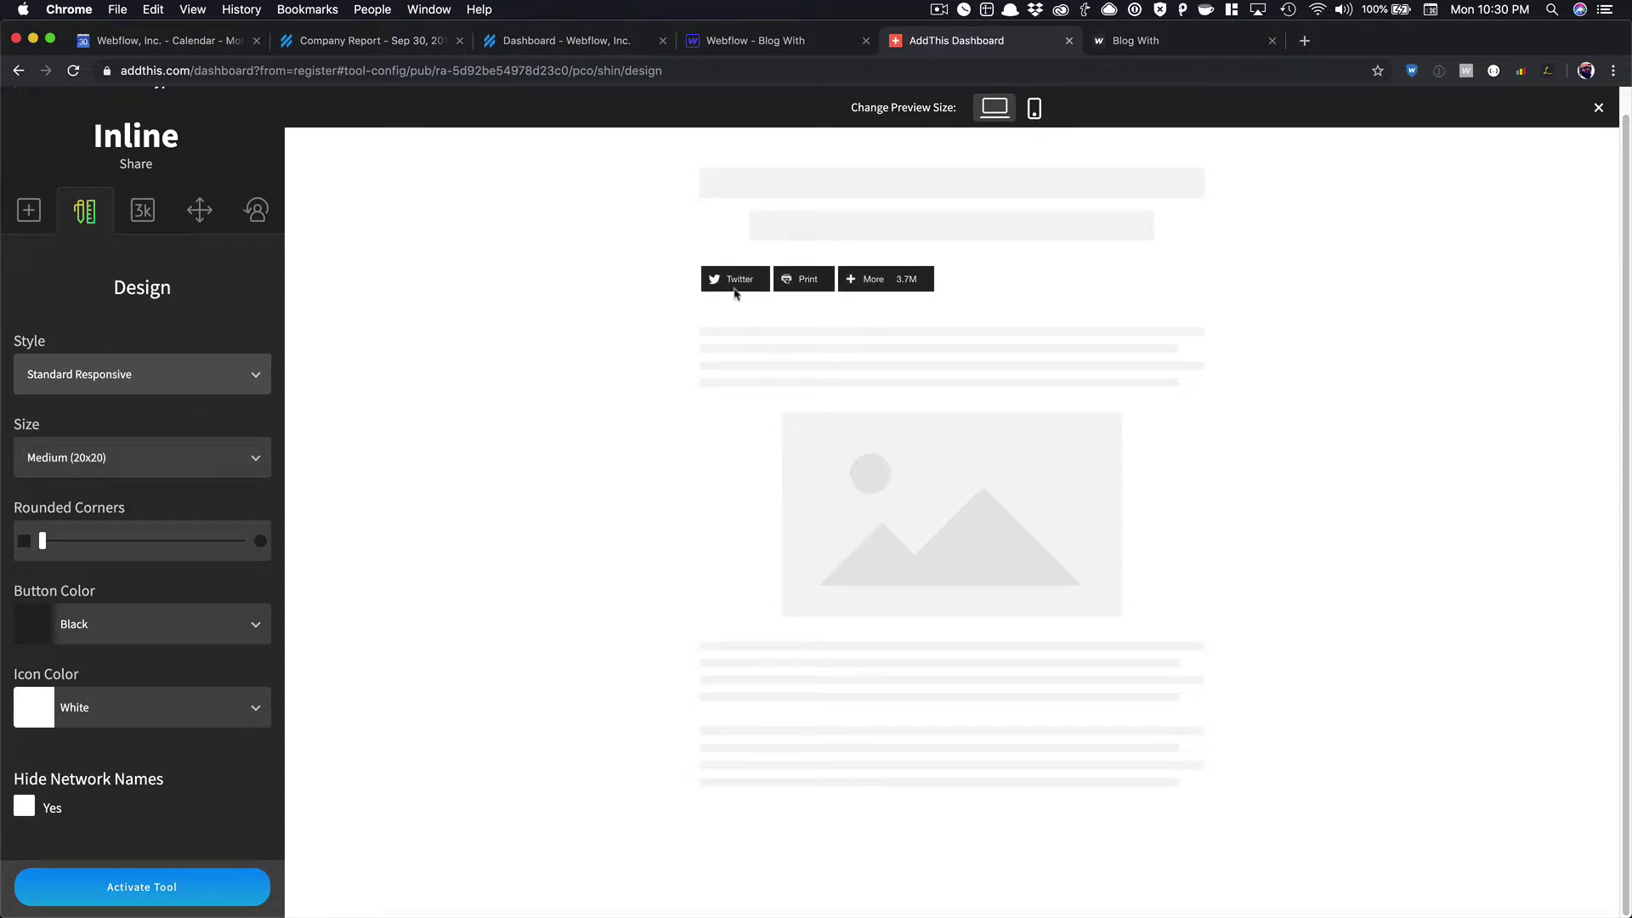
- Try the Large (32x32) and X-Large (48x48) sizes on the share buttons
left_click(236, 462)
left_click(136, 544)
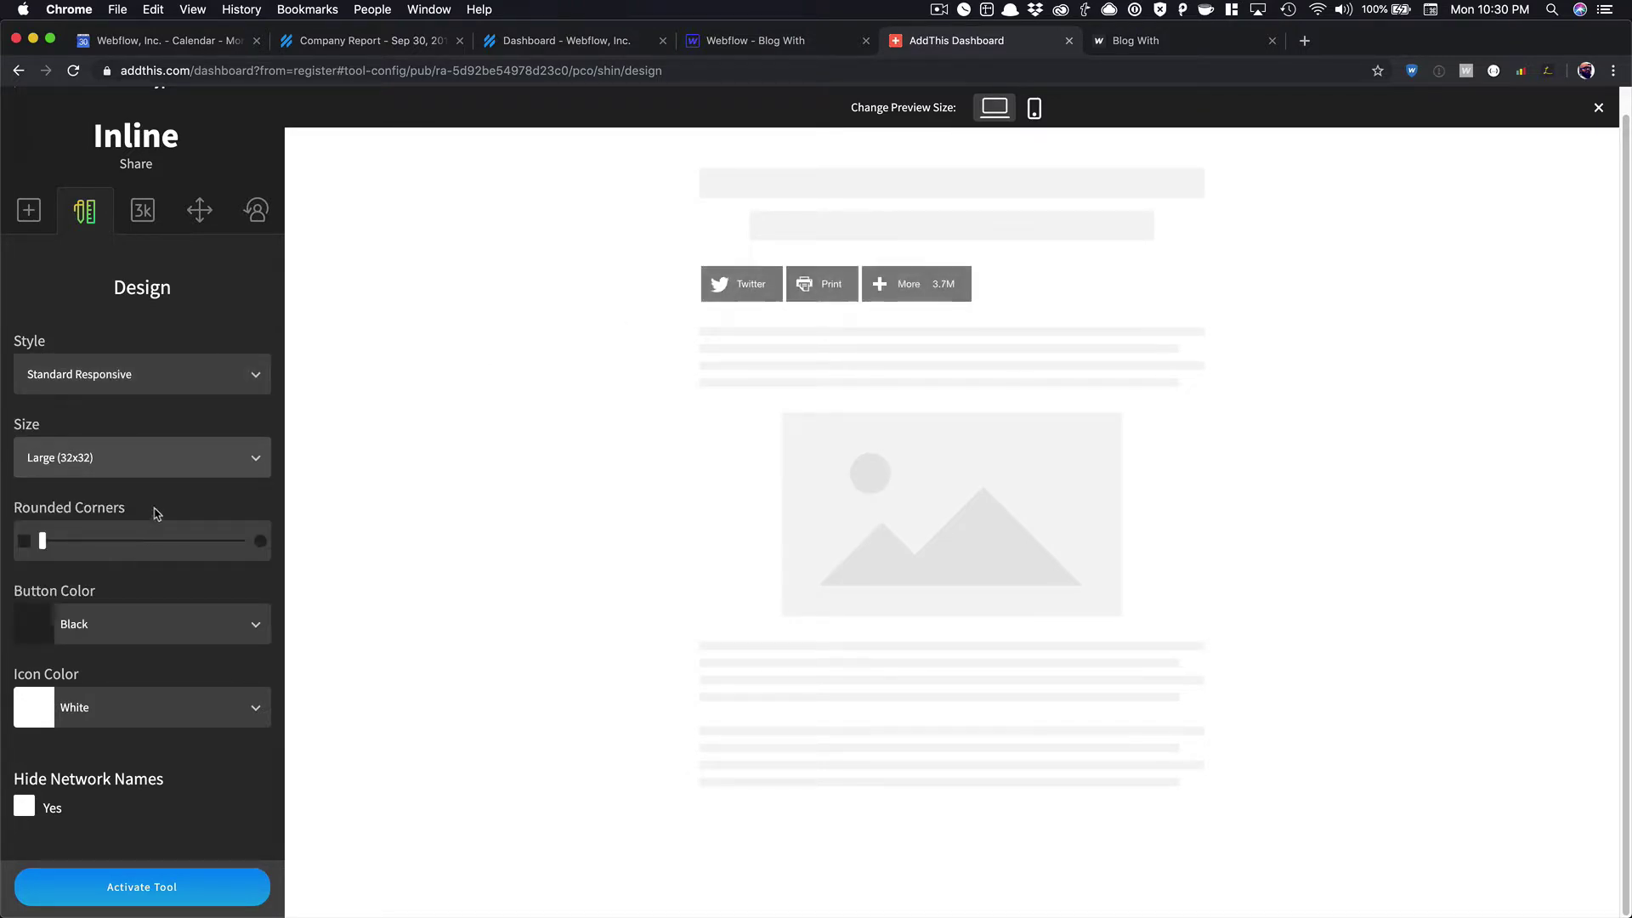
left_click(168, 470)
left_click(148, 495)
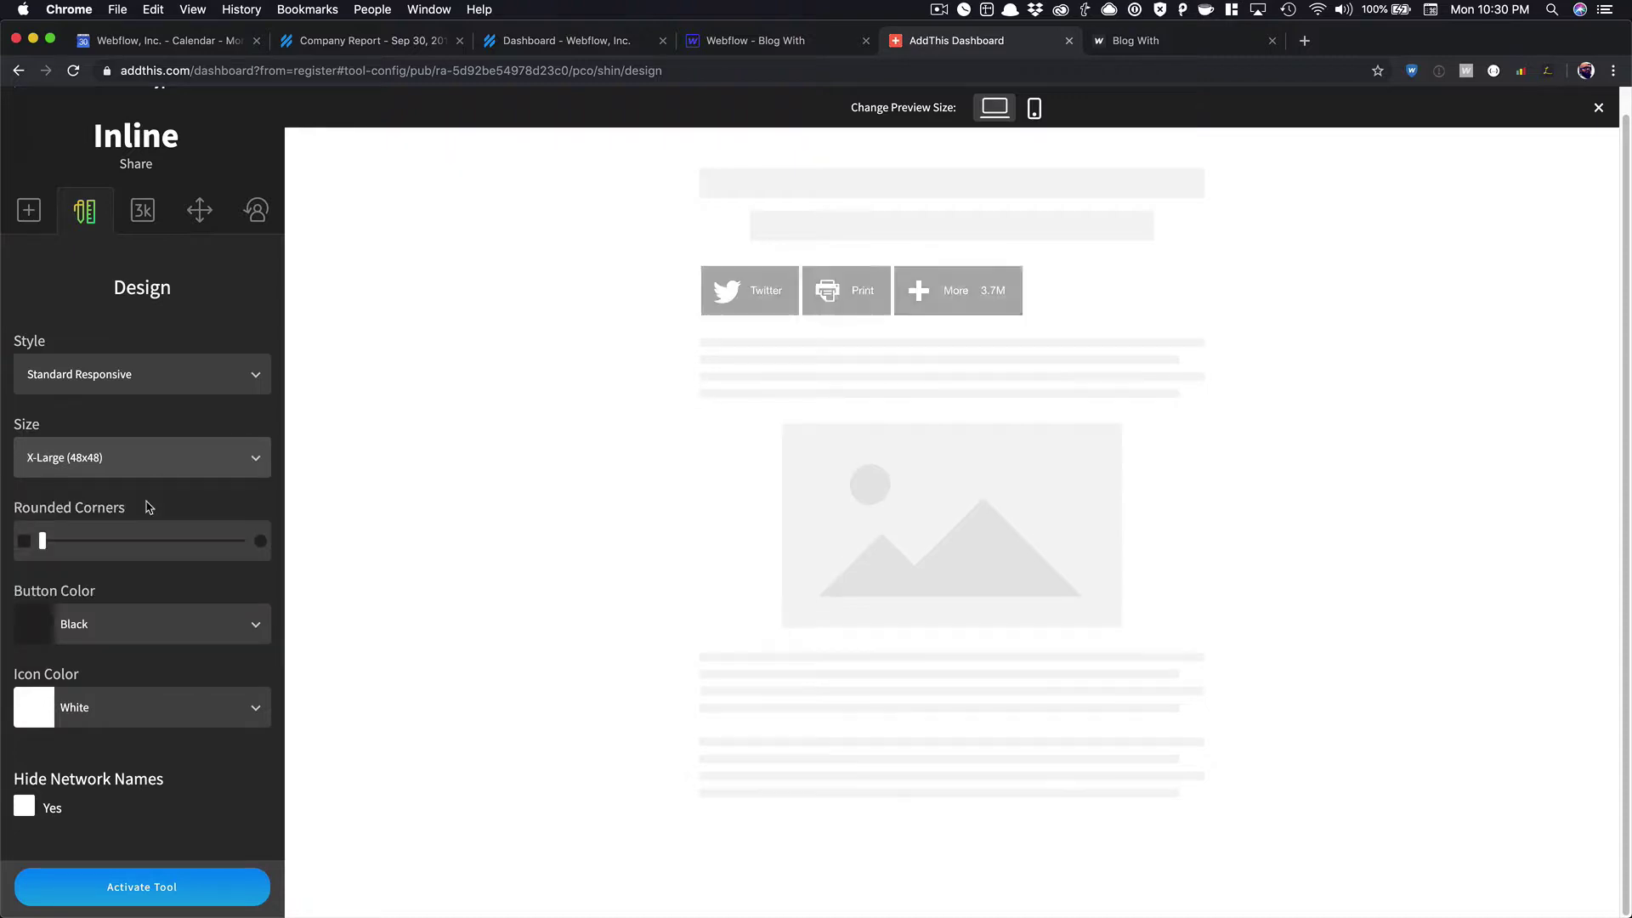
- Set the share button size to Medium (20x20) and hide the network names
left_click(207, 445)
left_click(130, 586)
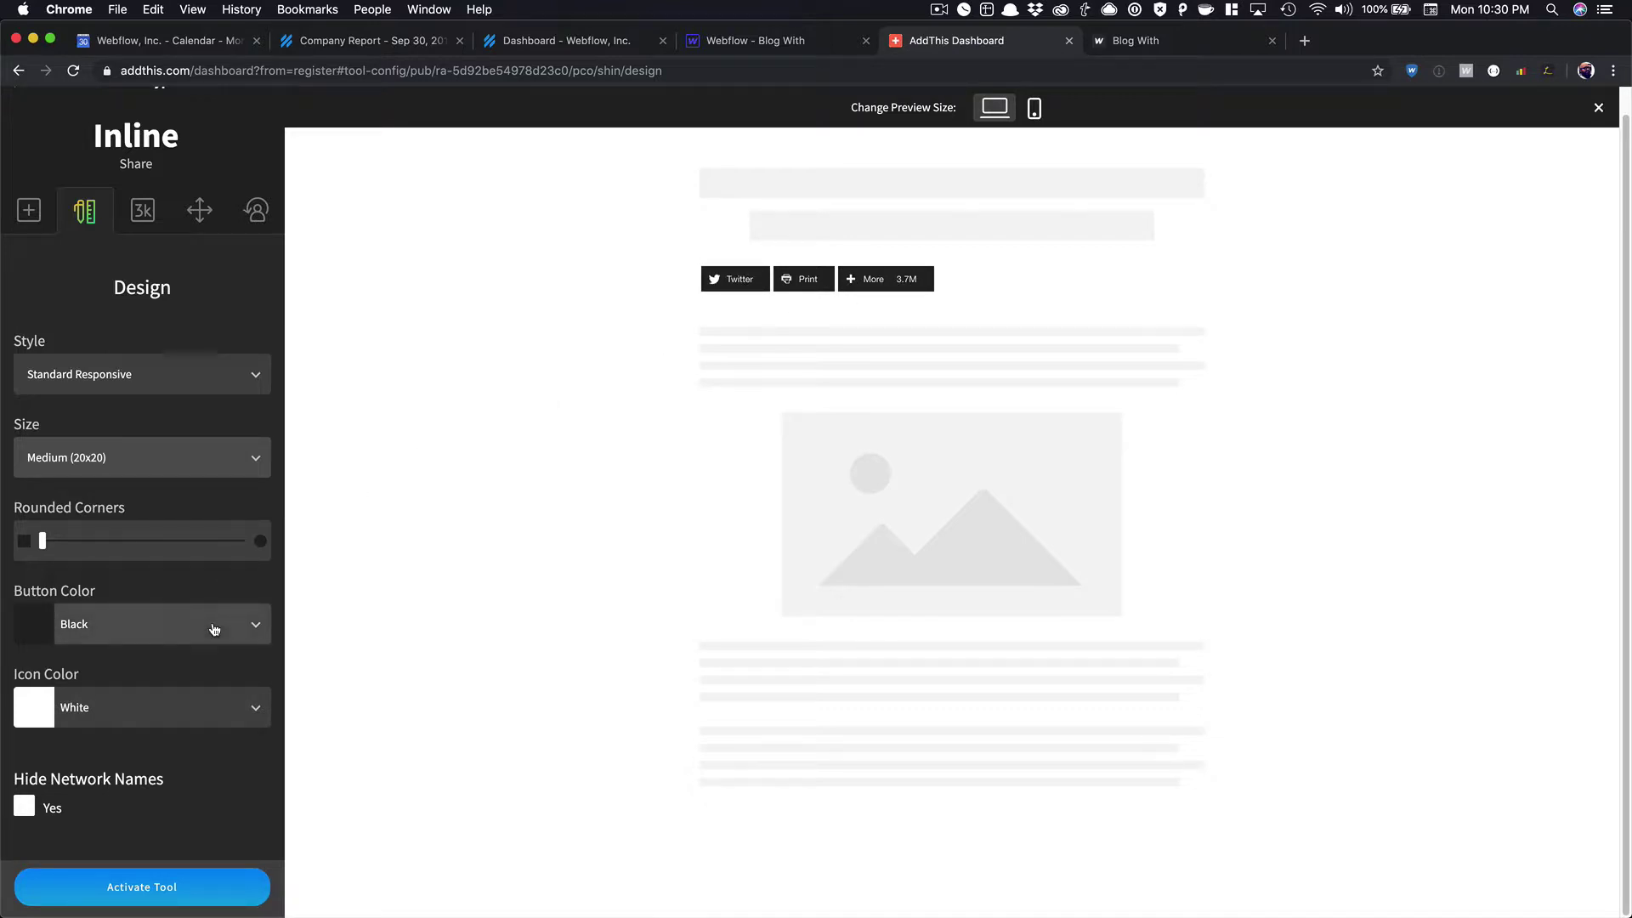
left_click(24, 807)
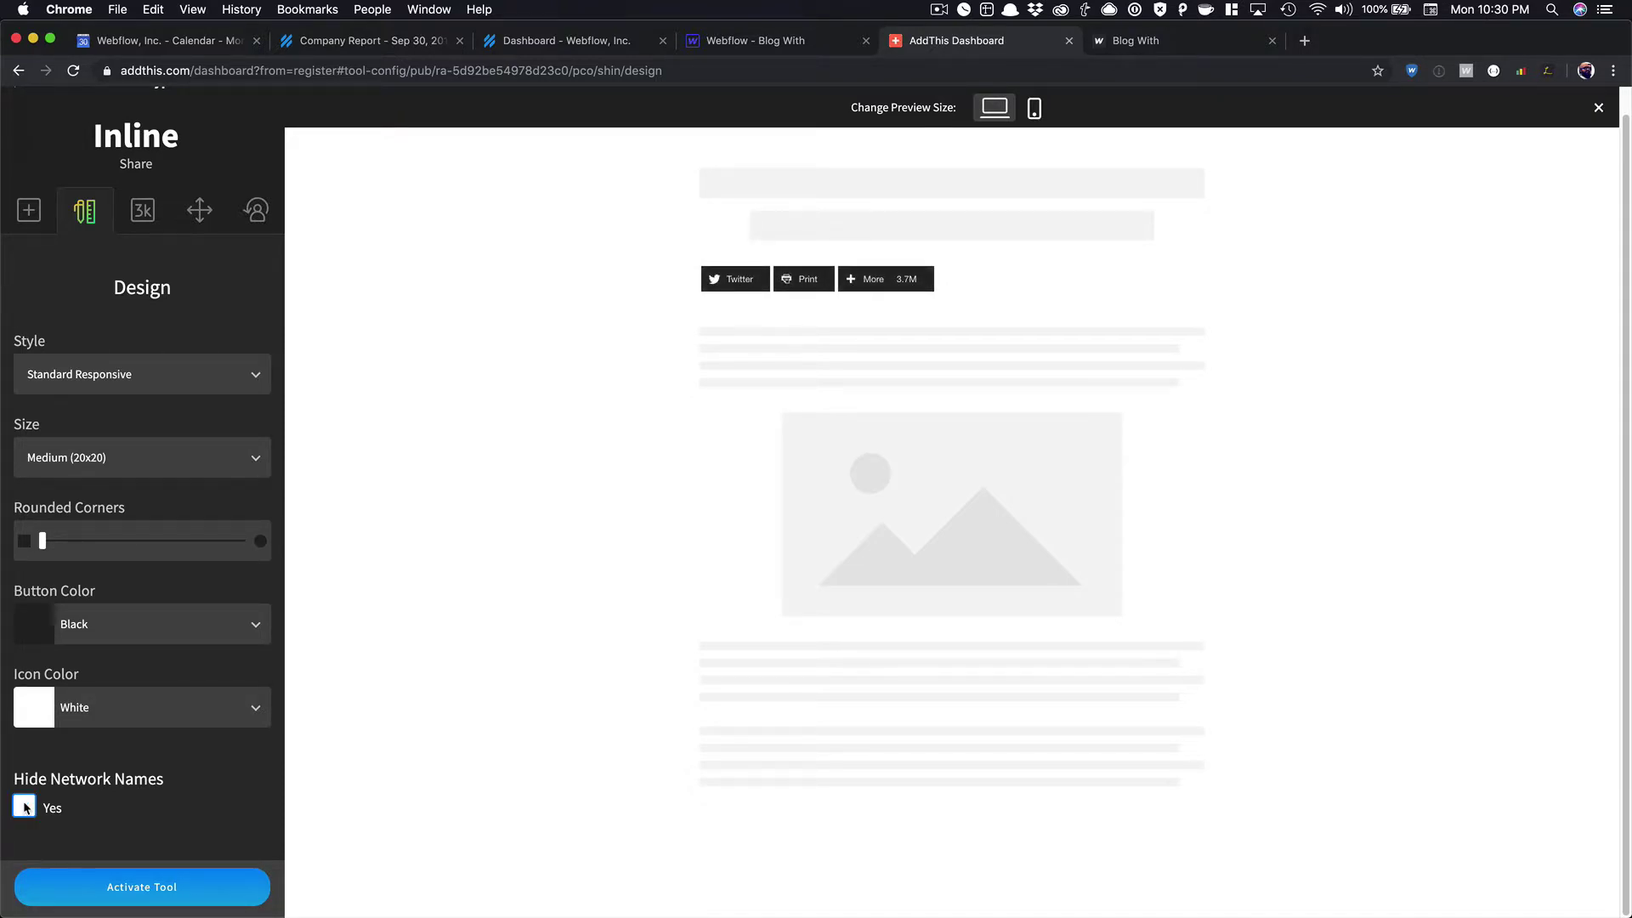
- Configure the share counters with the Total counter type and a share count minimum of 50
left_click(142, 210)
left_click(79, 434)
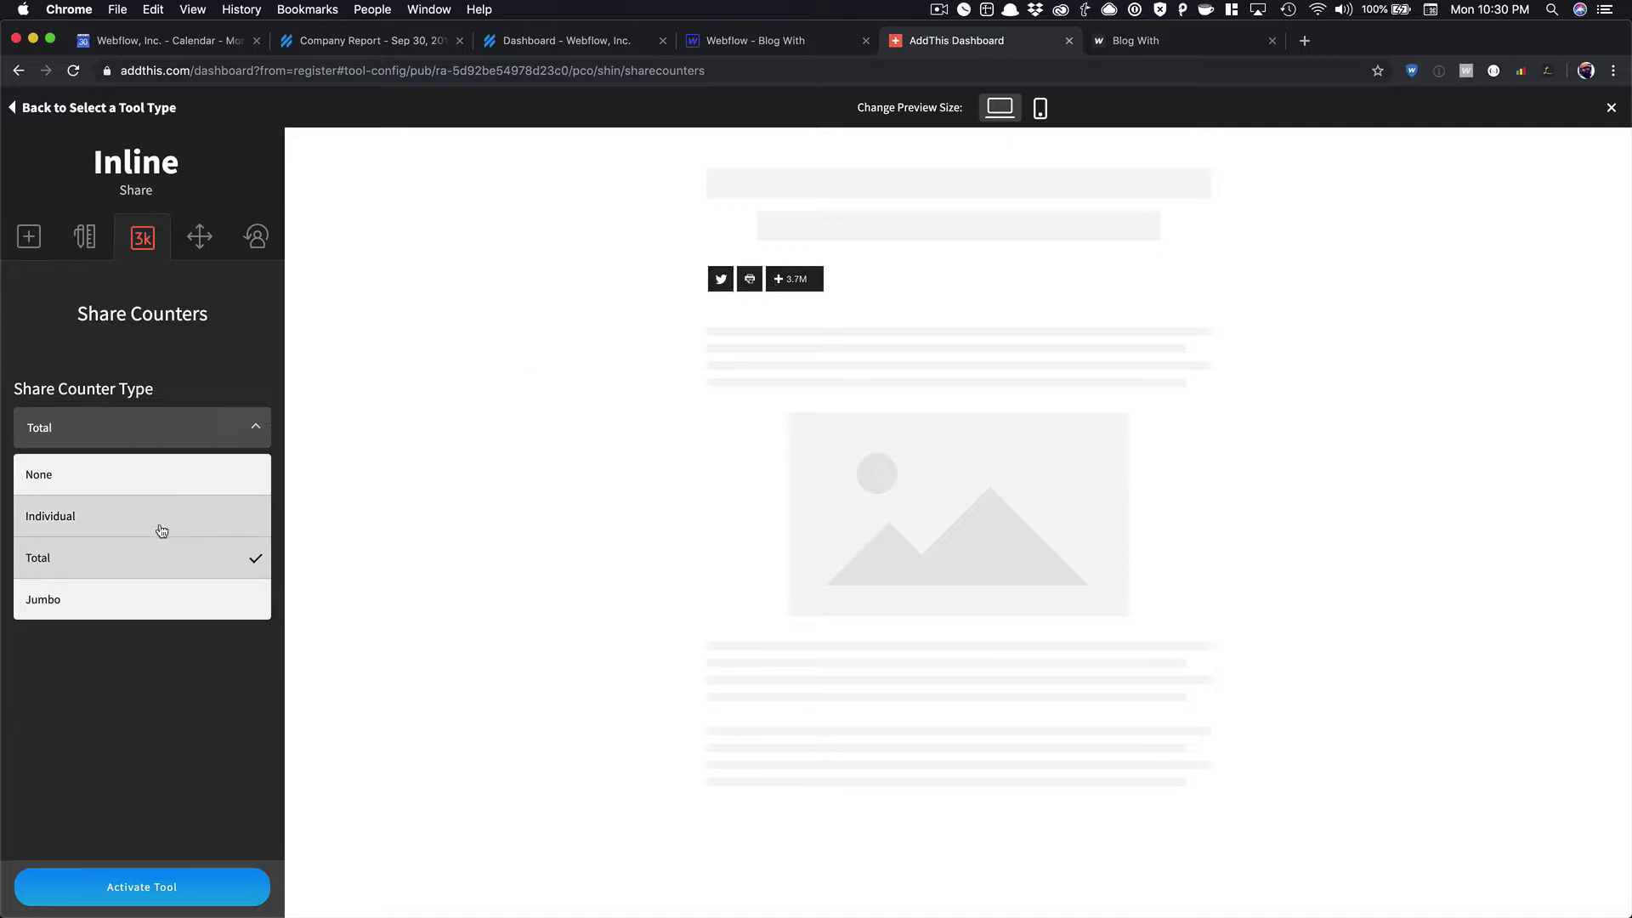
left_click(167, 558)
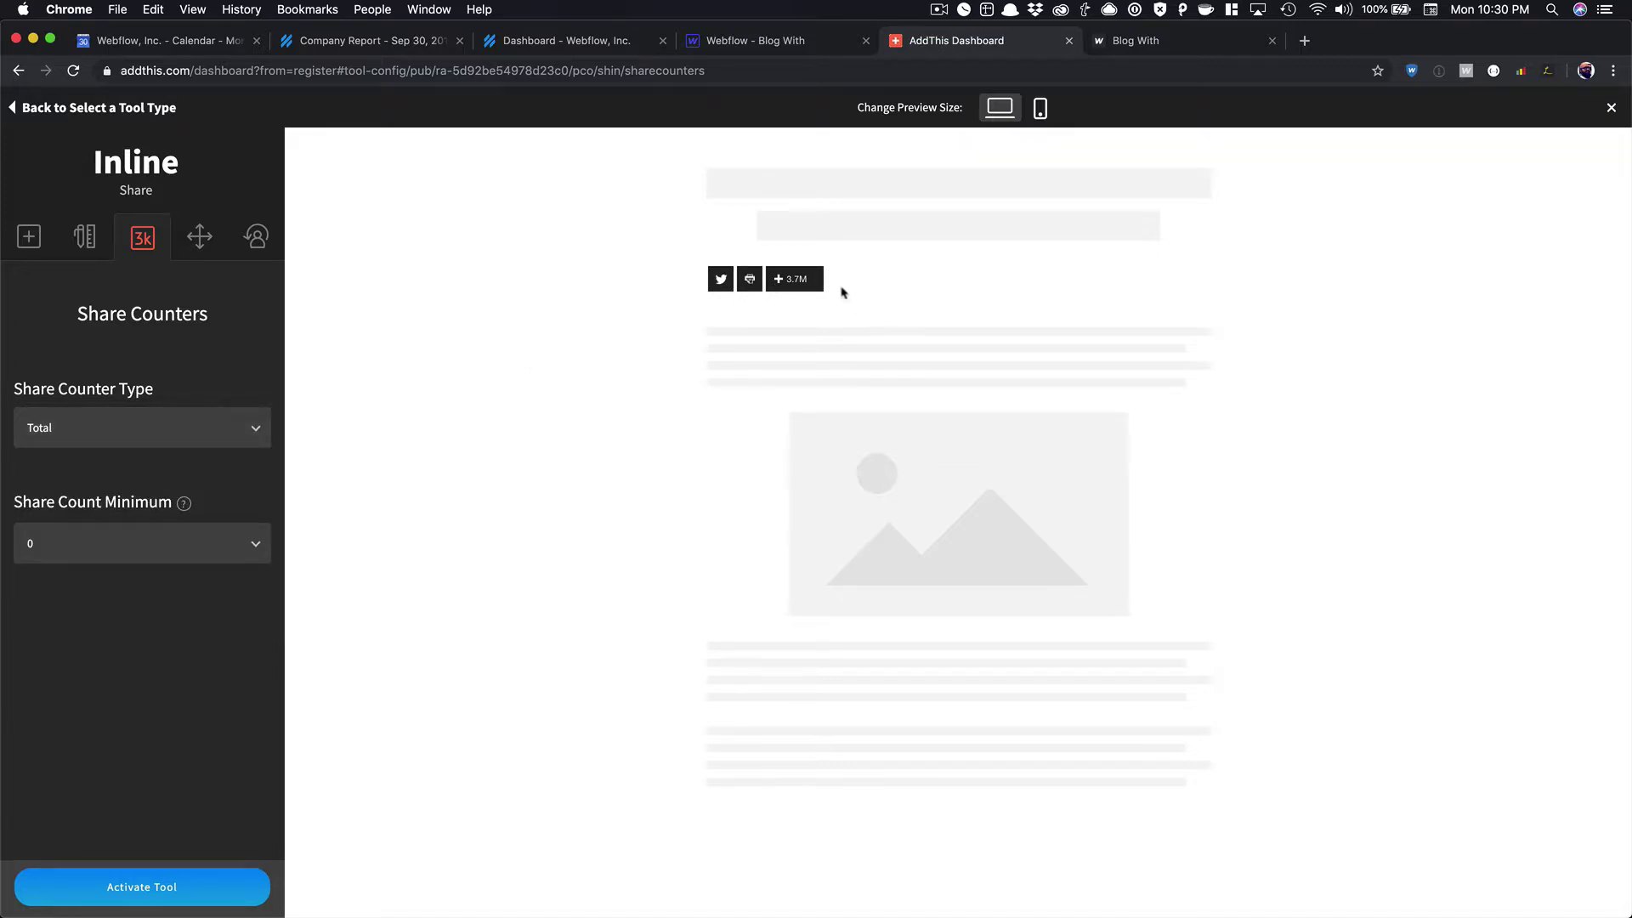
left_click(232, 541)
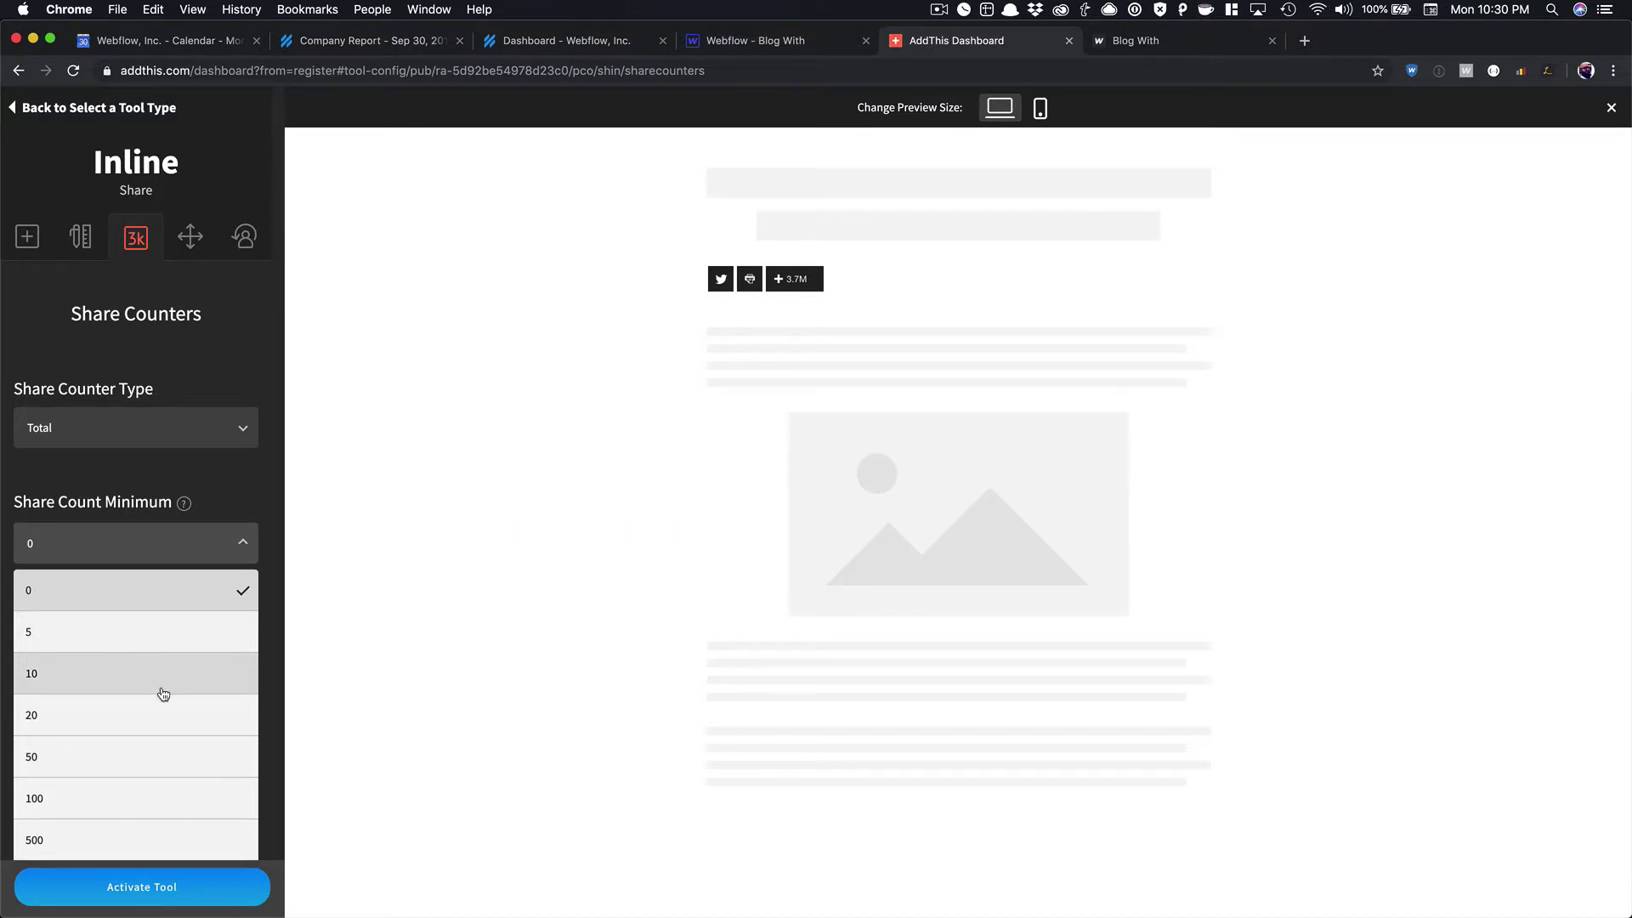
left_click(153, 746)
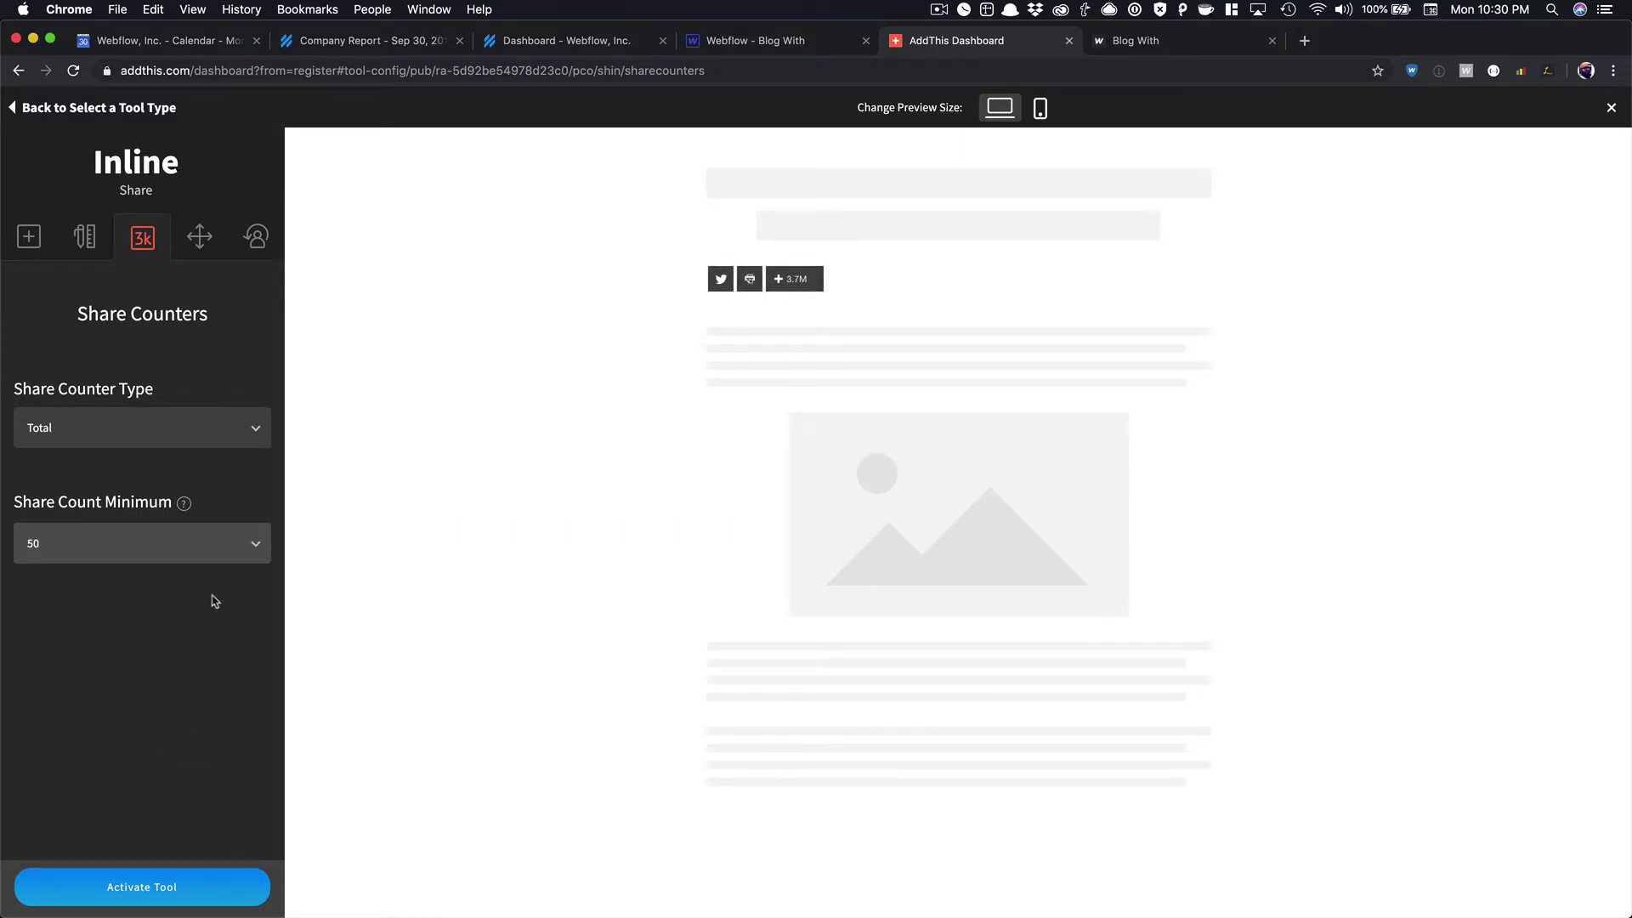
- Review the Position options, including device hiding, and the Behavior options of the inline share tool
left_click(200, 238)
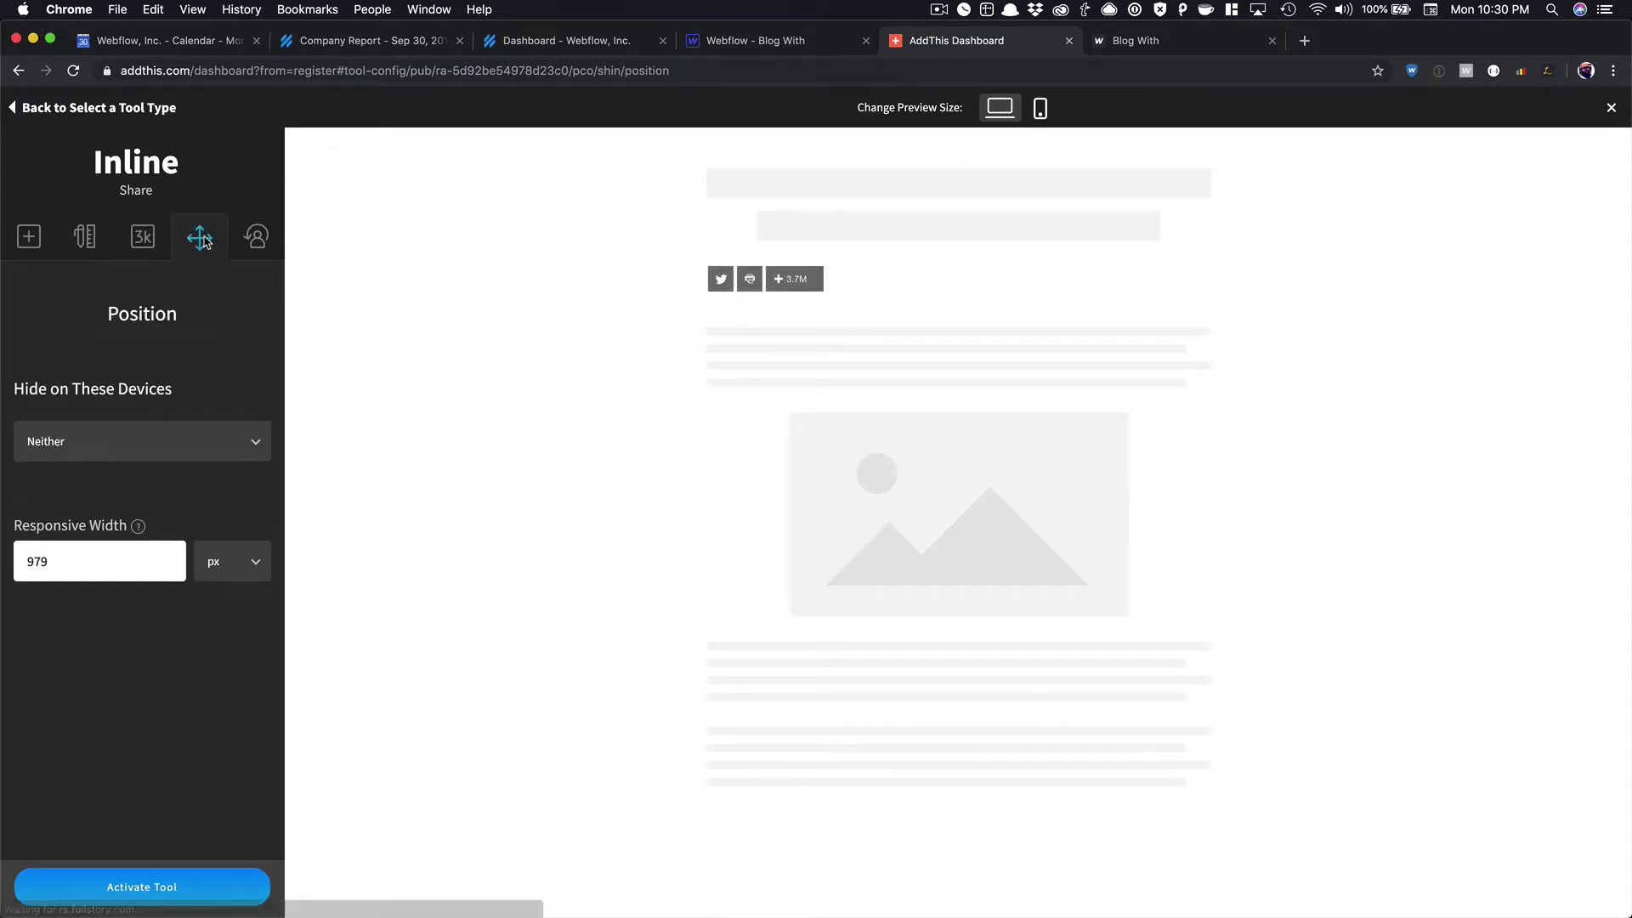
left_click(214, 441)
left_click(219, 352)
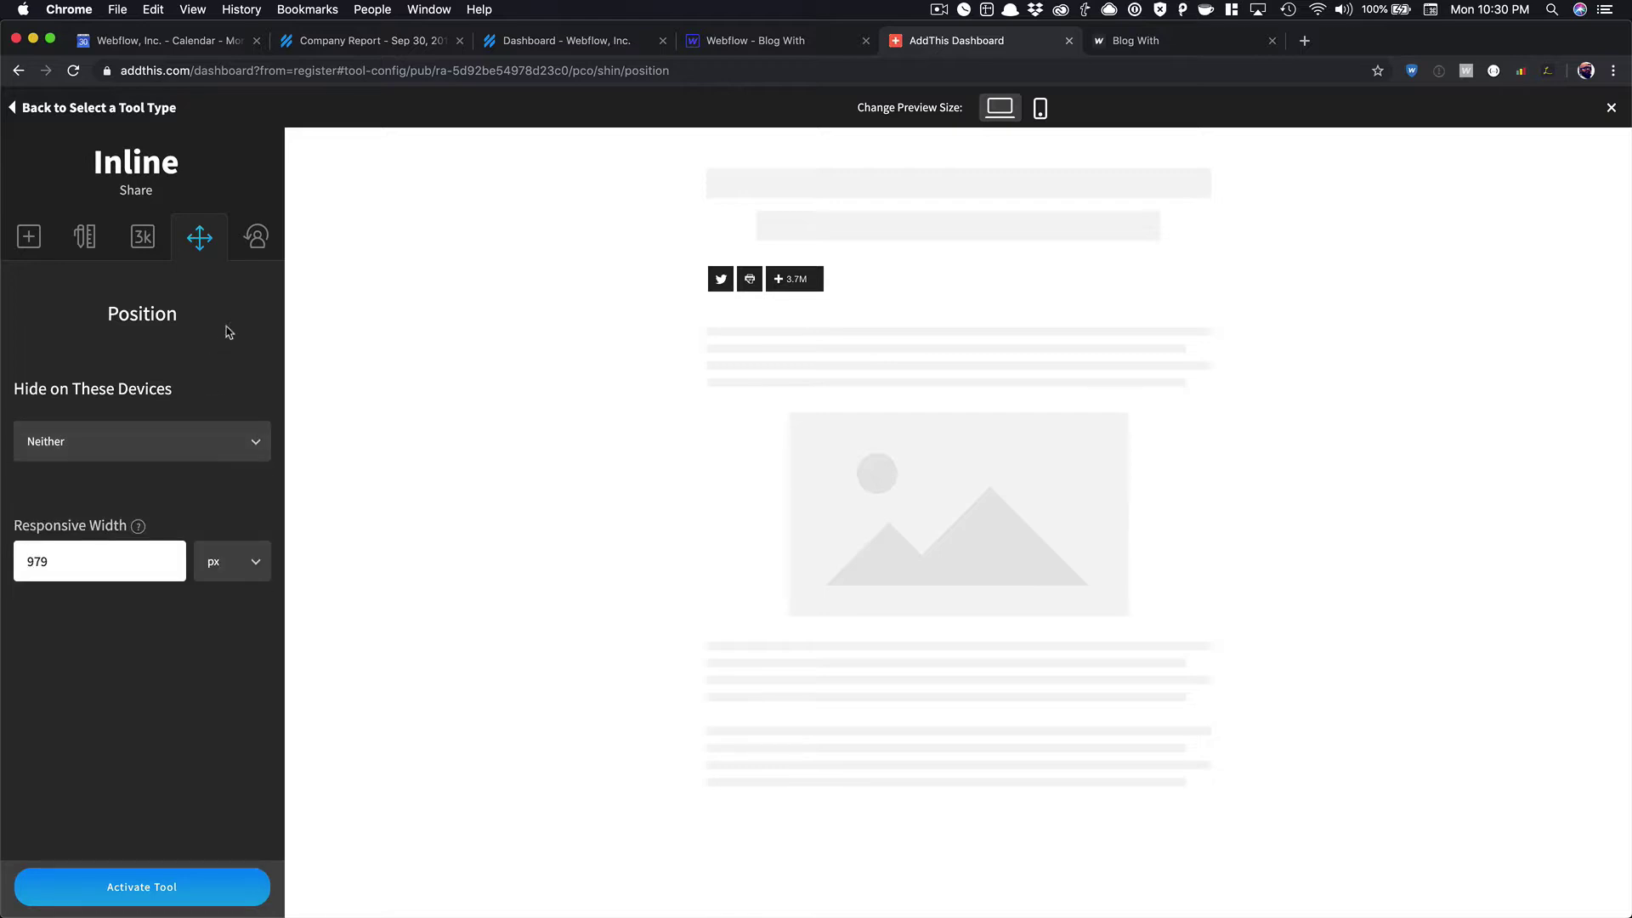
left_click(256, 237)
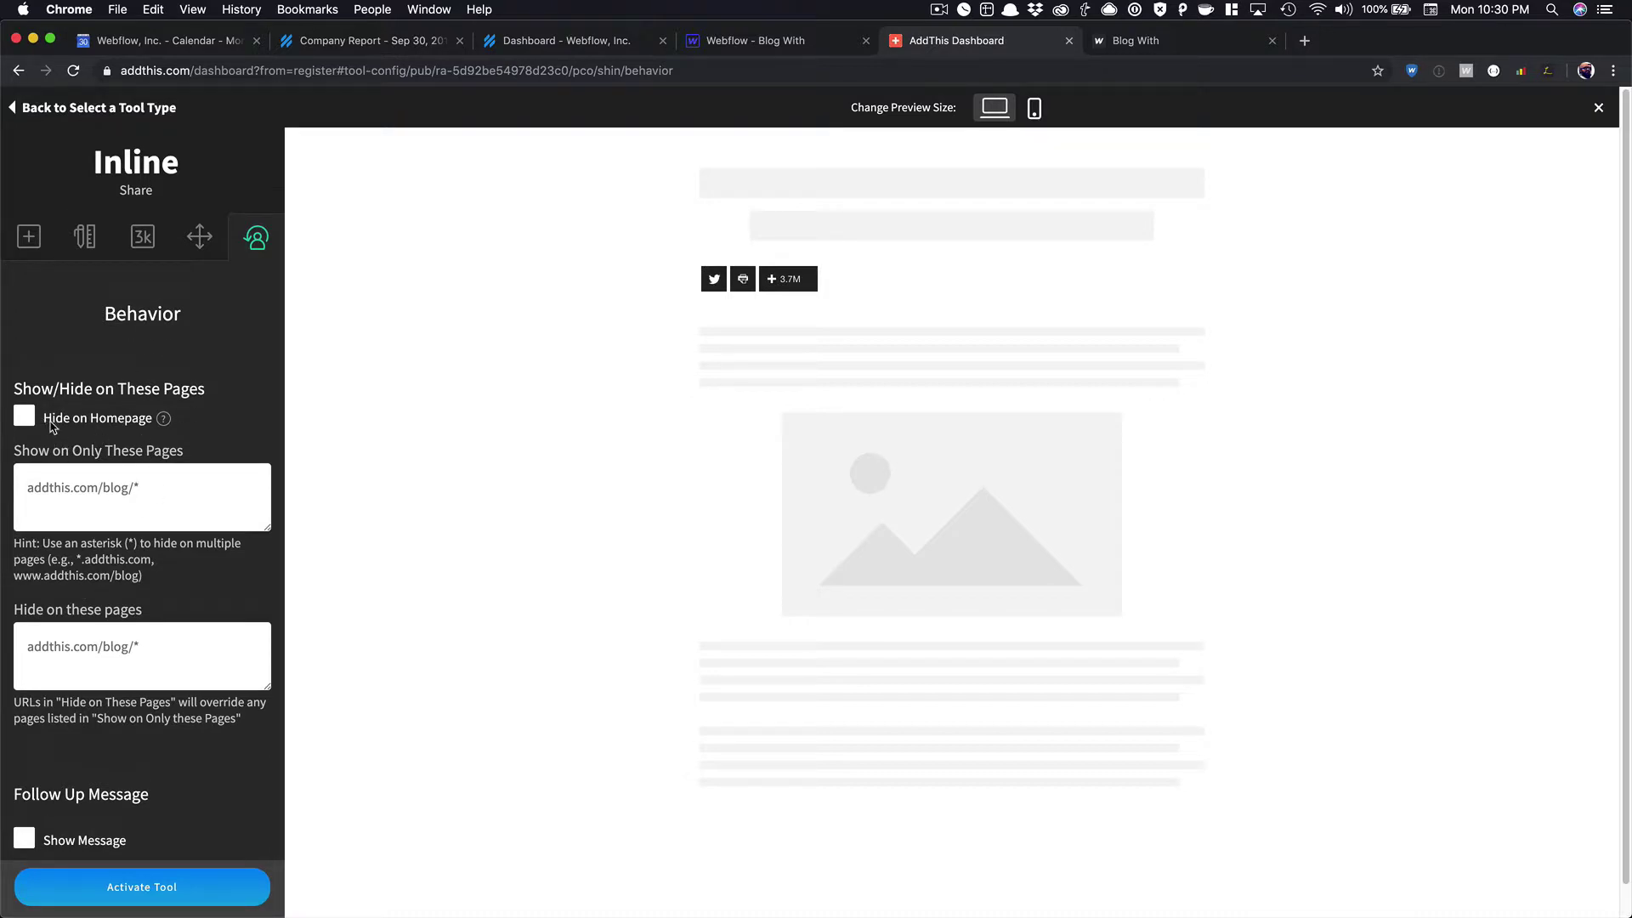
scroll(100, 630, "down", 1)
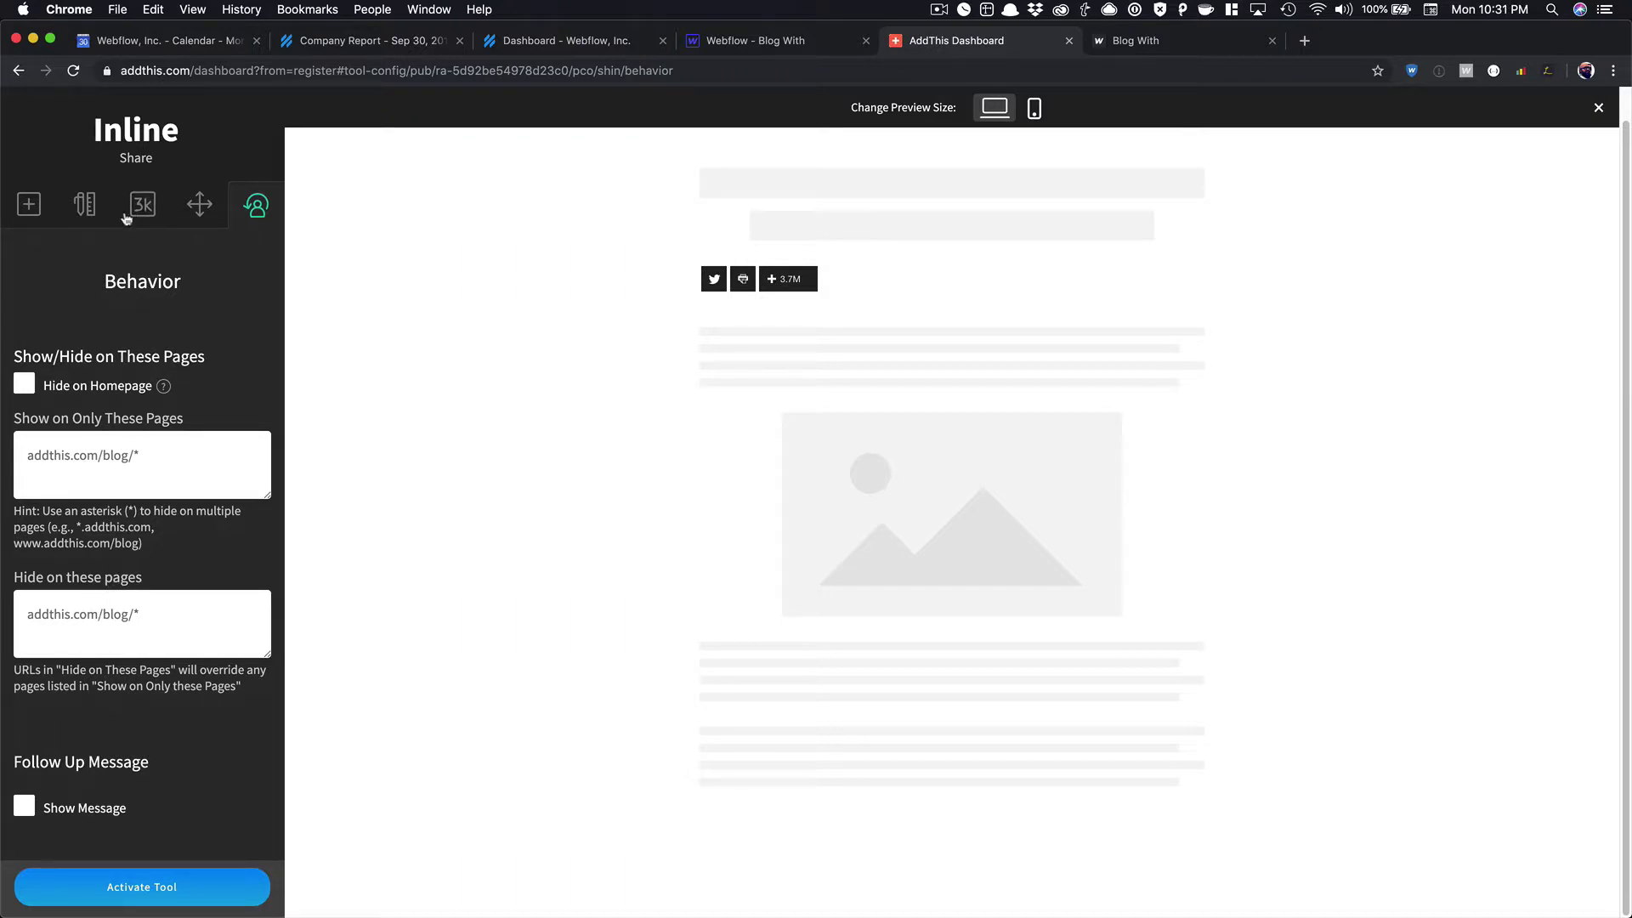
- Set the number of sharing services to 4 and activate the inline share tool
left_click(34, 213)
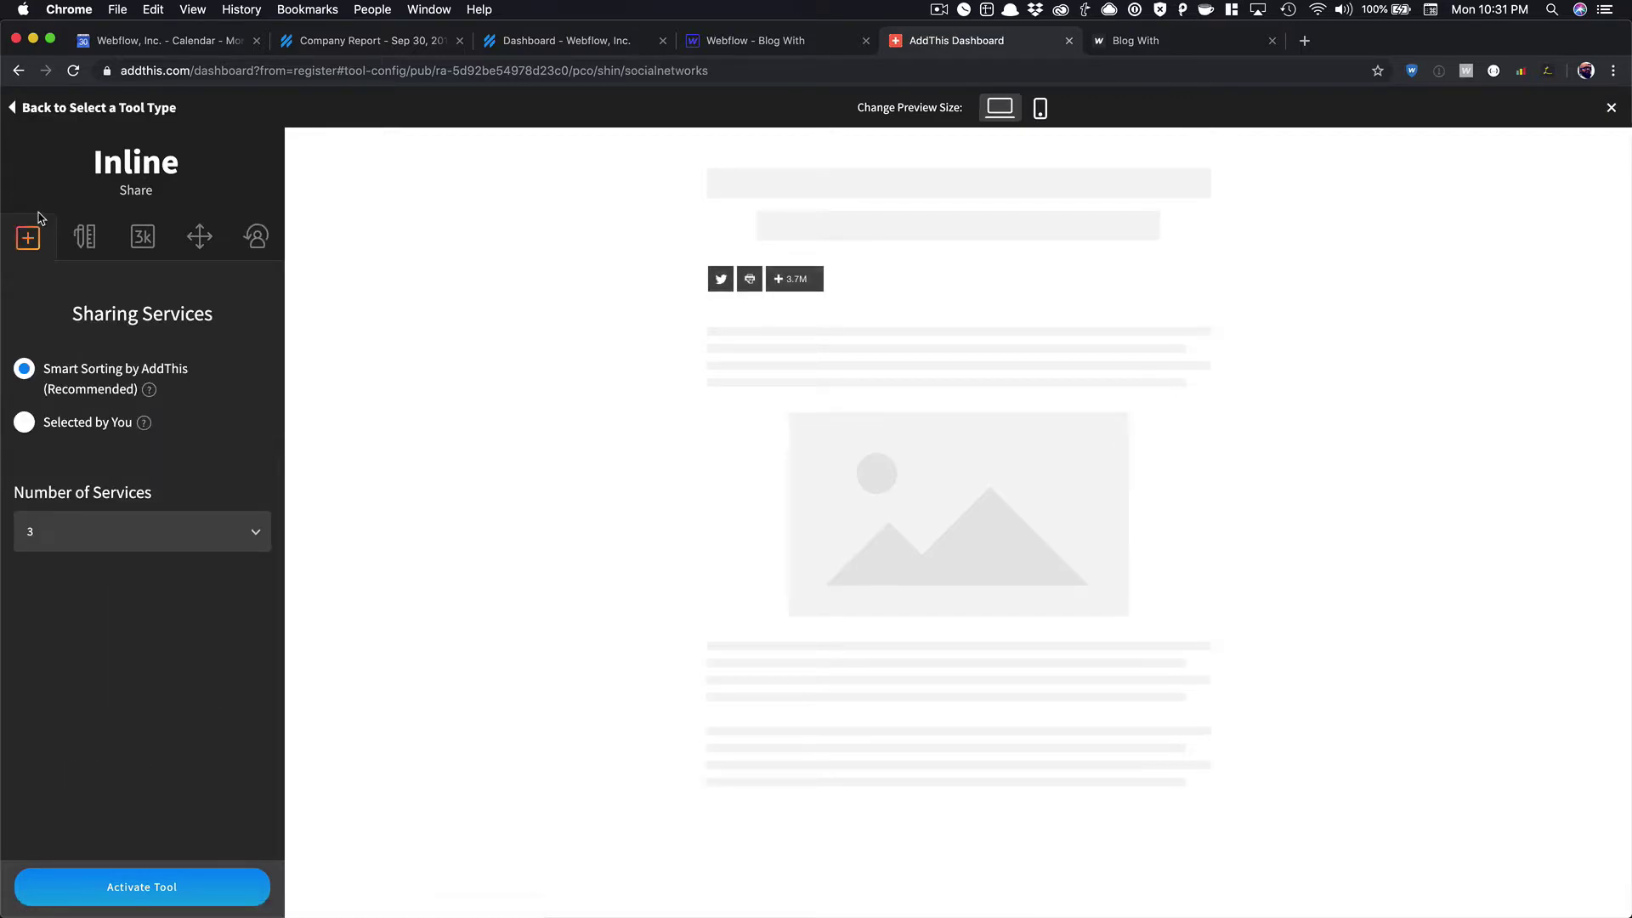
left_click(141, 534)
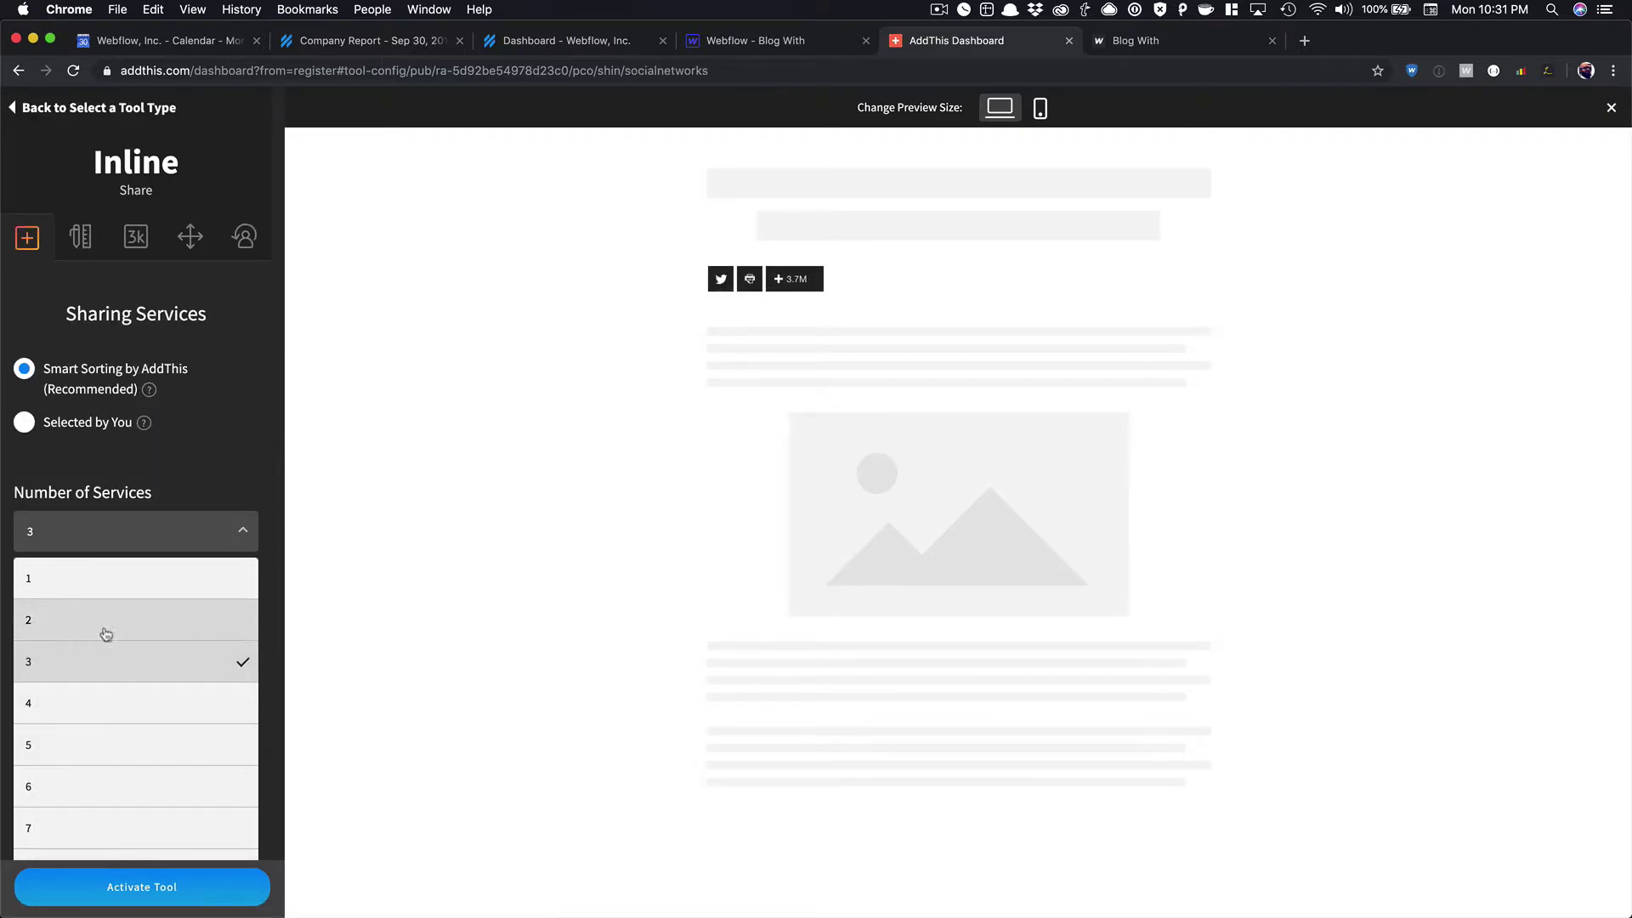
left_click(98, 710)
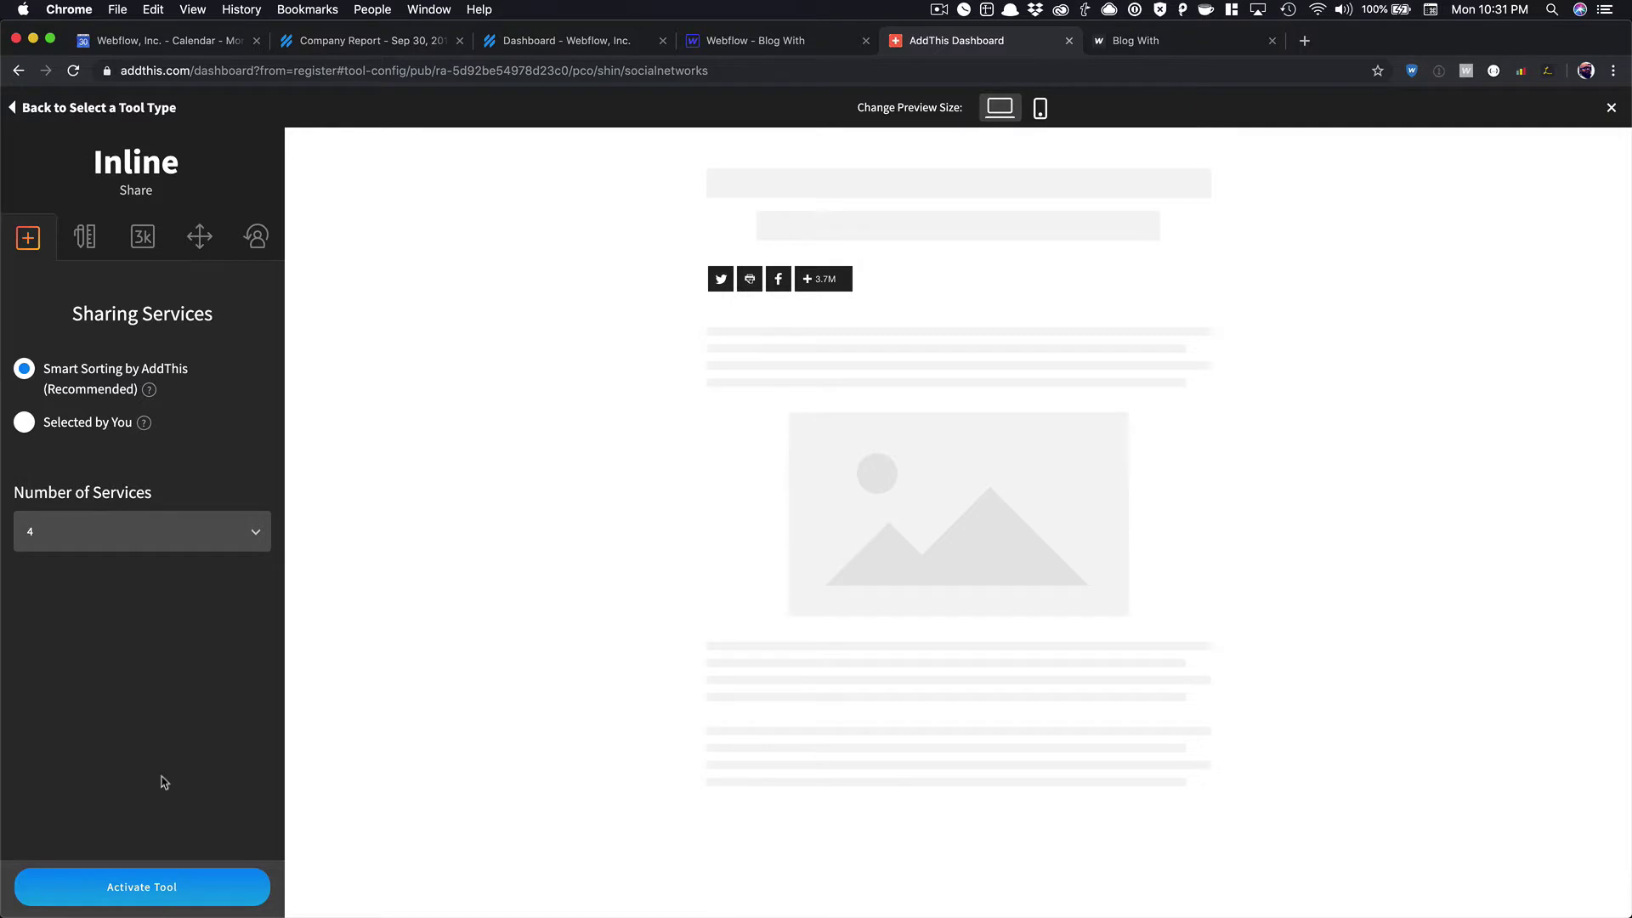
left_click(172, 888)
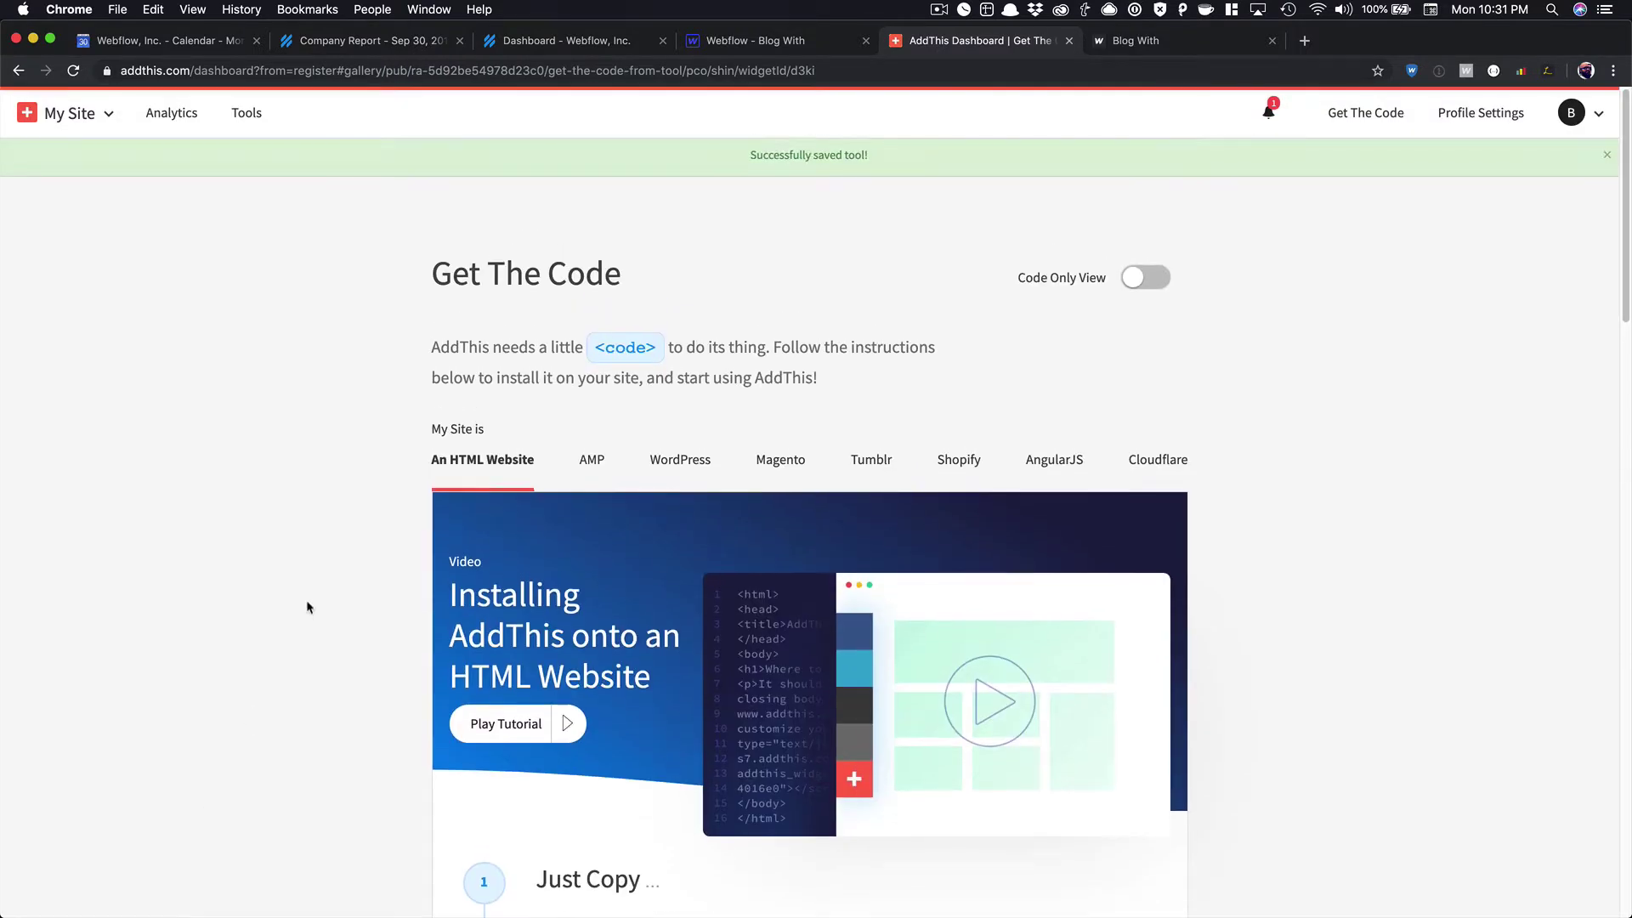
- Copy the unique AddThis script snippet from the HTML website installation instructions
scroll(574, 498, "down", 10)
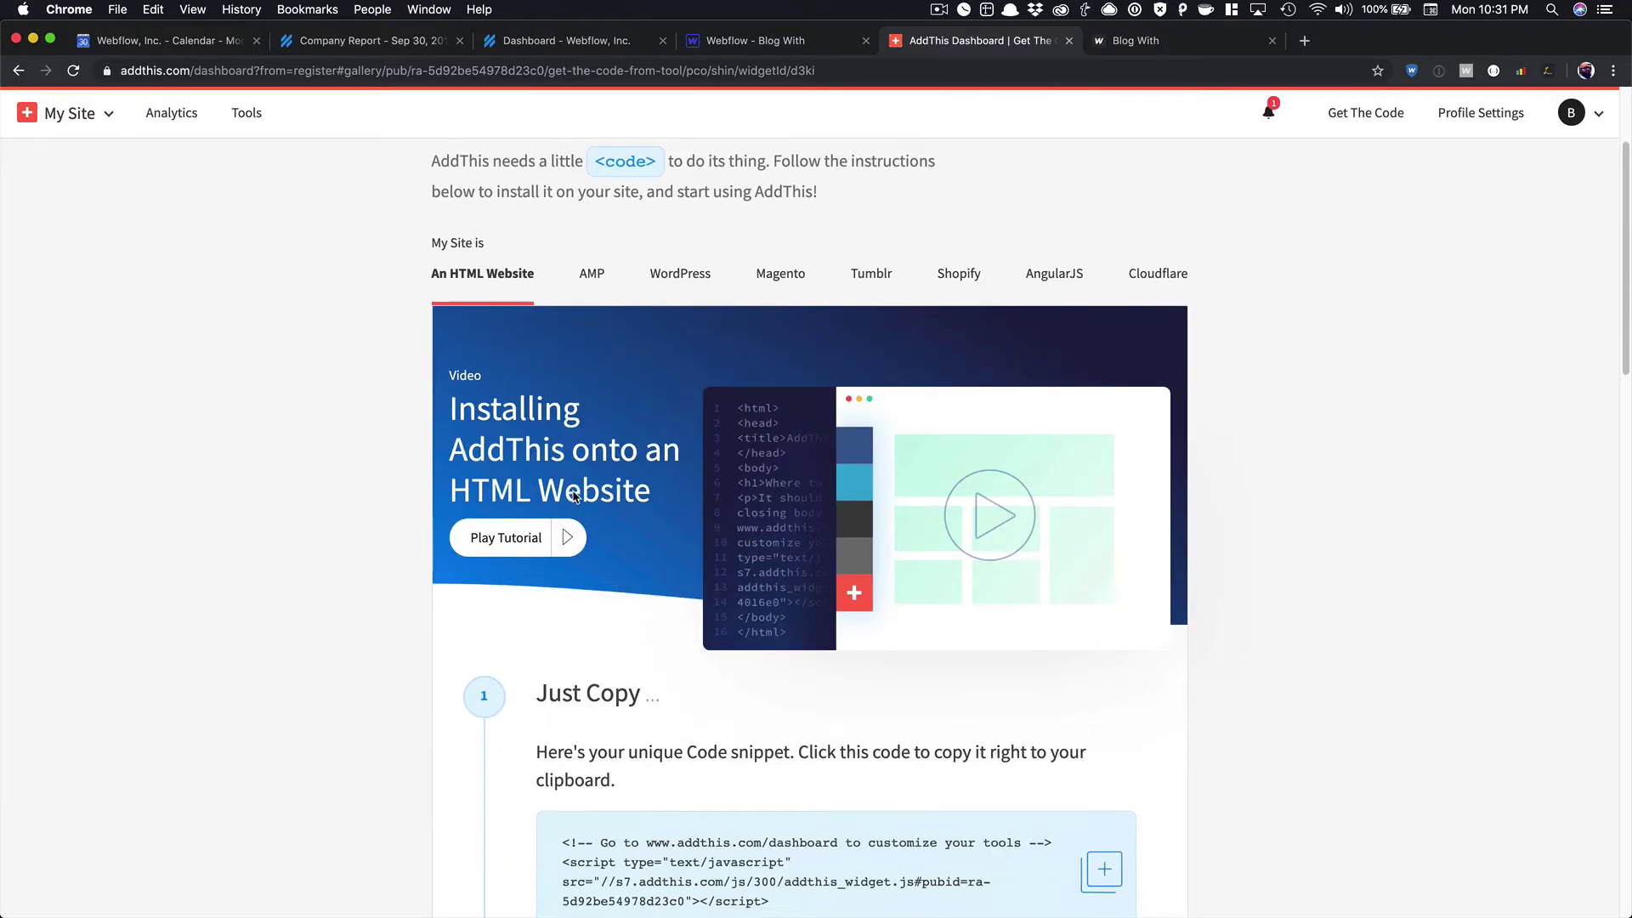
scroll(574, 497, "down", 2)
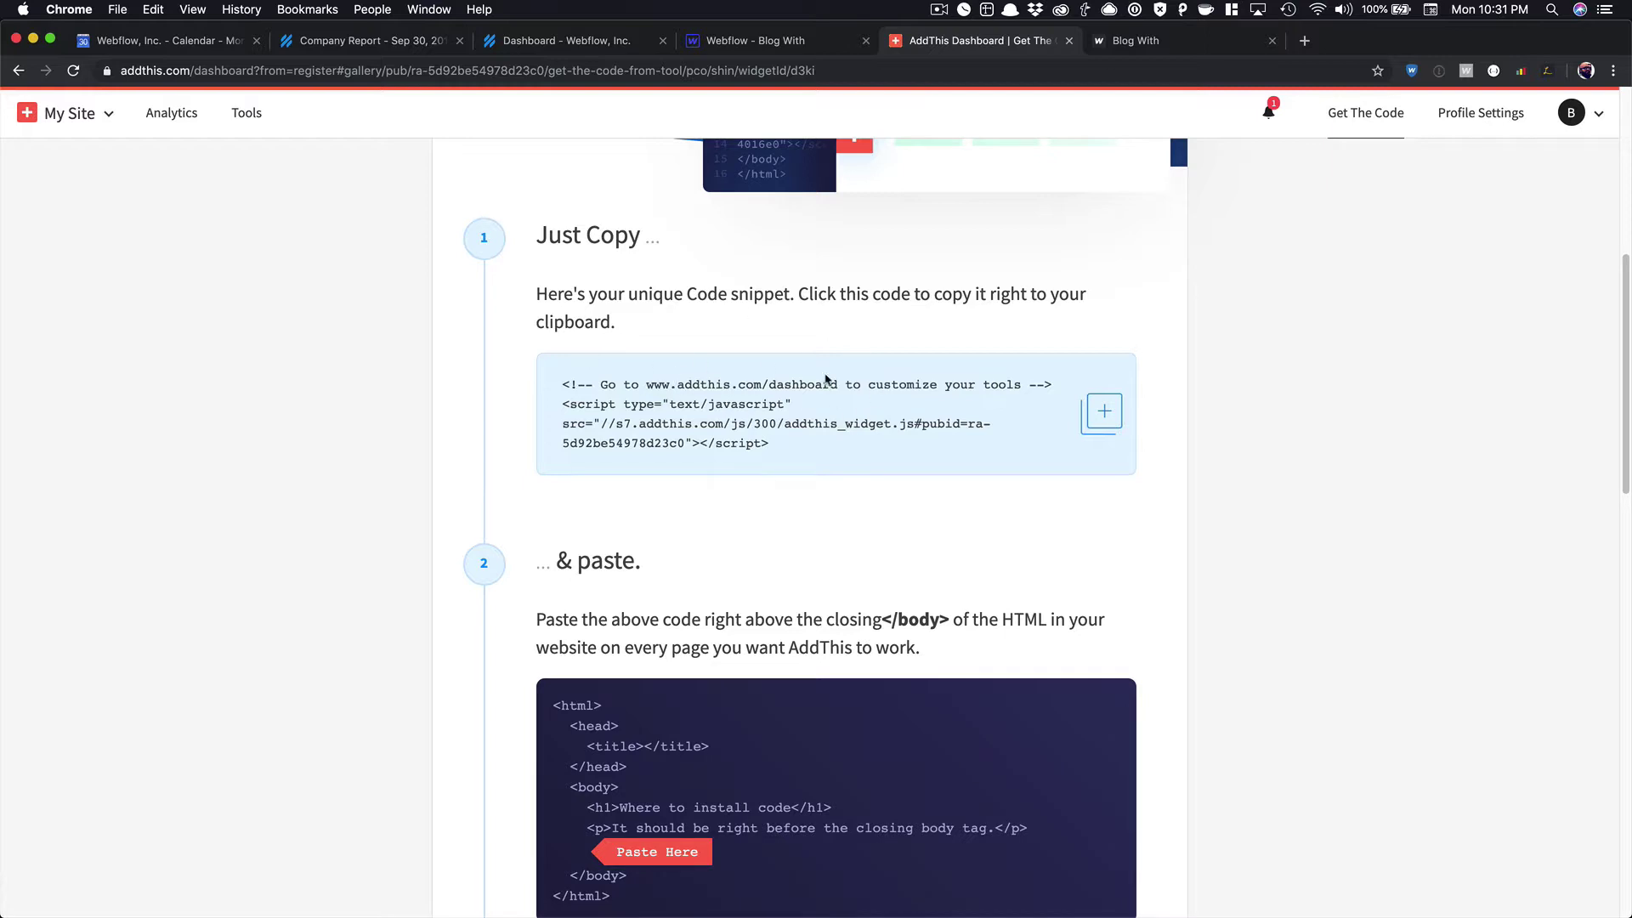
left_click(1097, 417)
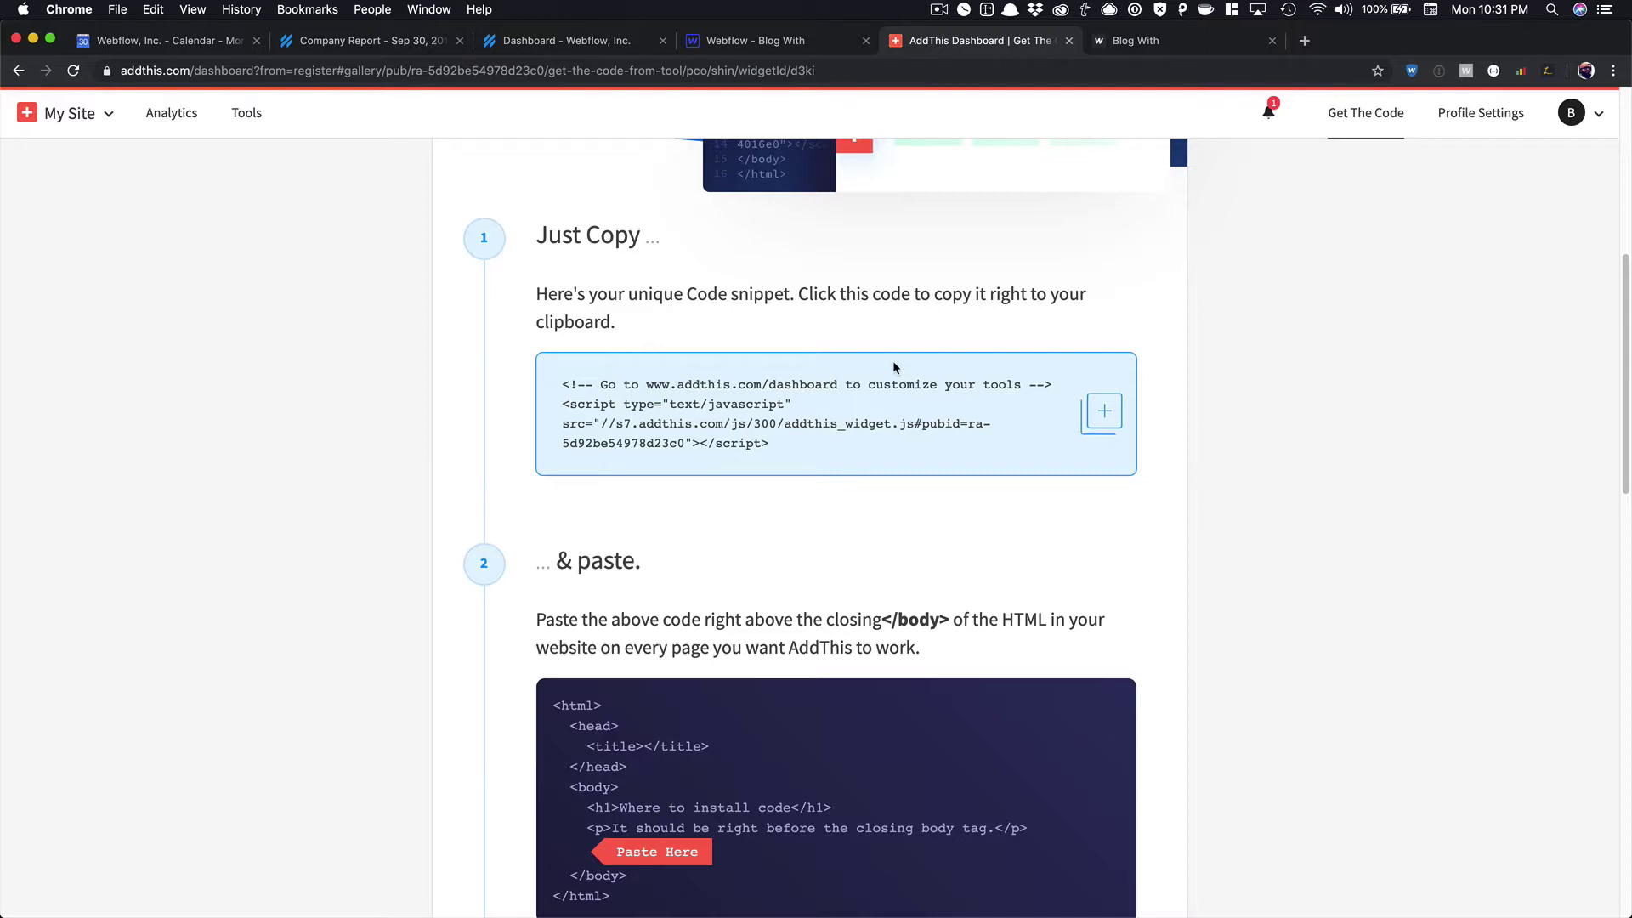
scroll(893, 361, "down", 4)
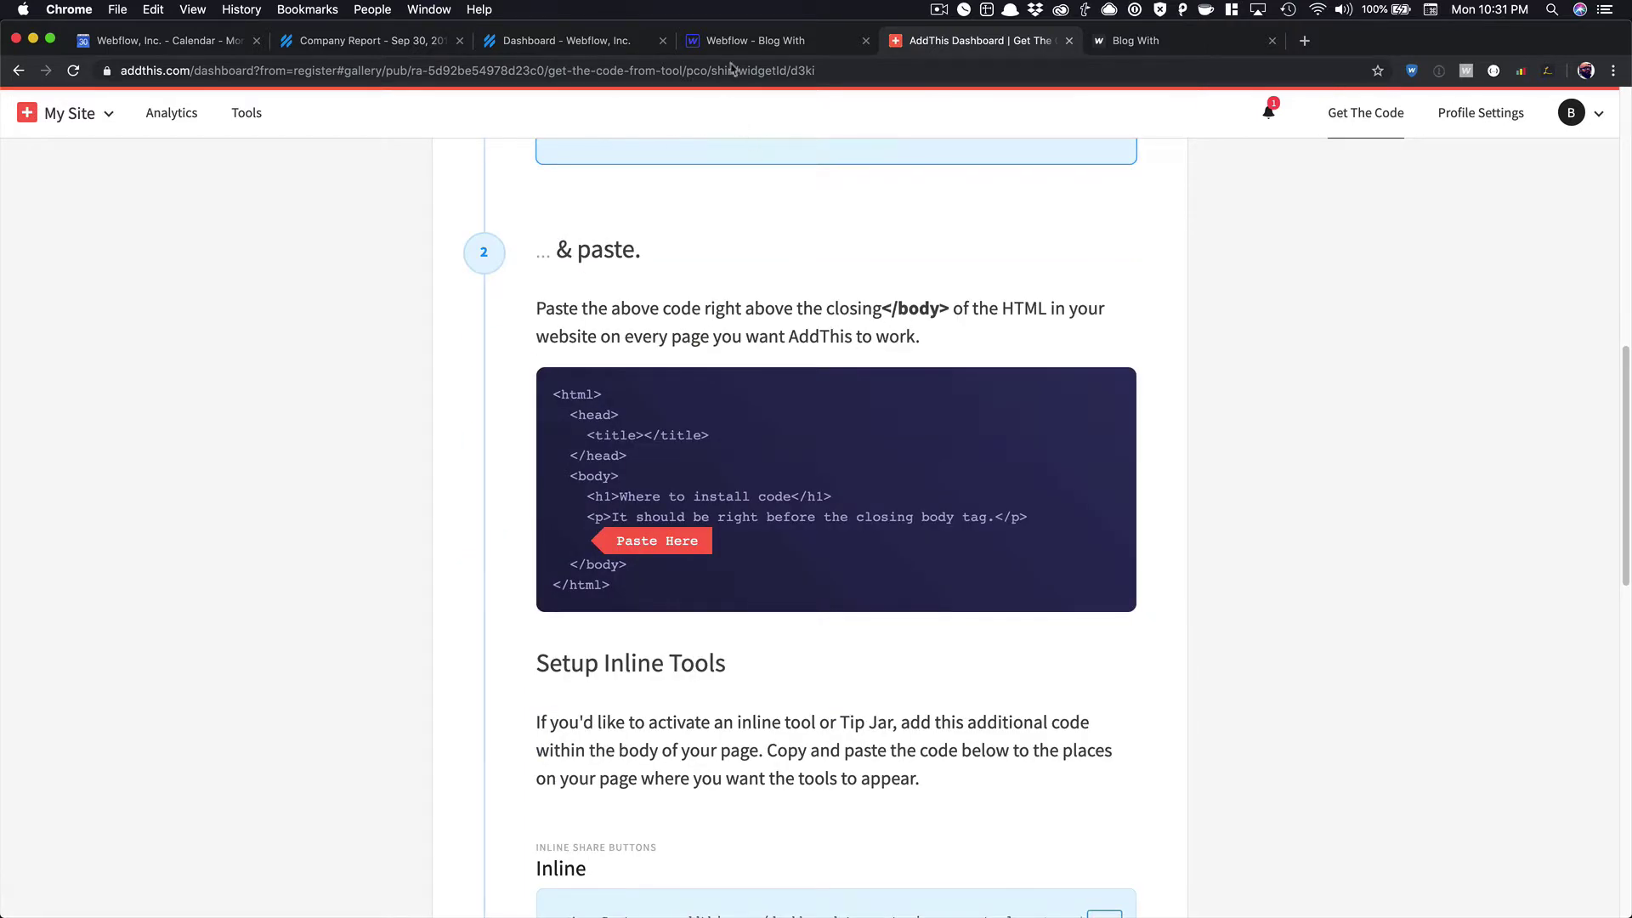
- Switch to Webflow, paste the AddThis script on a new line in the Blog Posts Template's before </body> code, and save
left_click(753, 40)
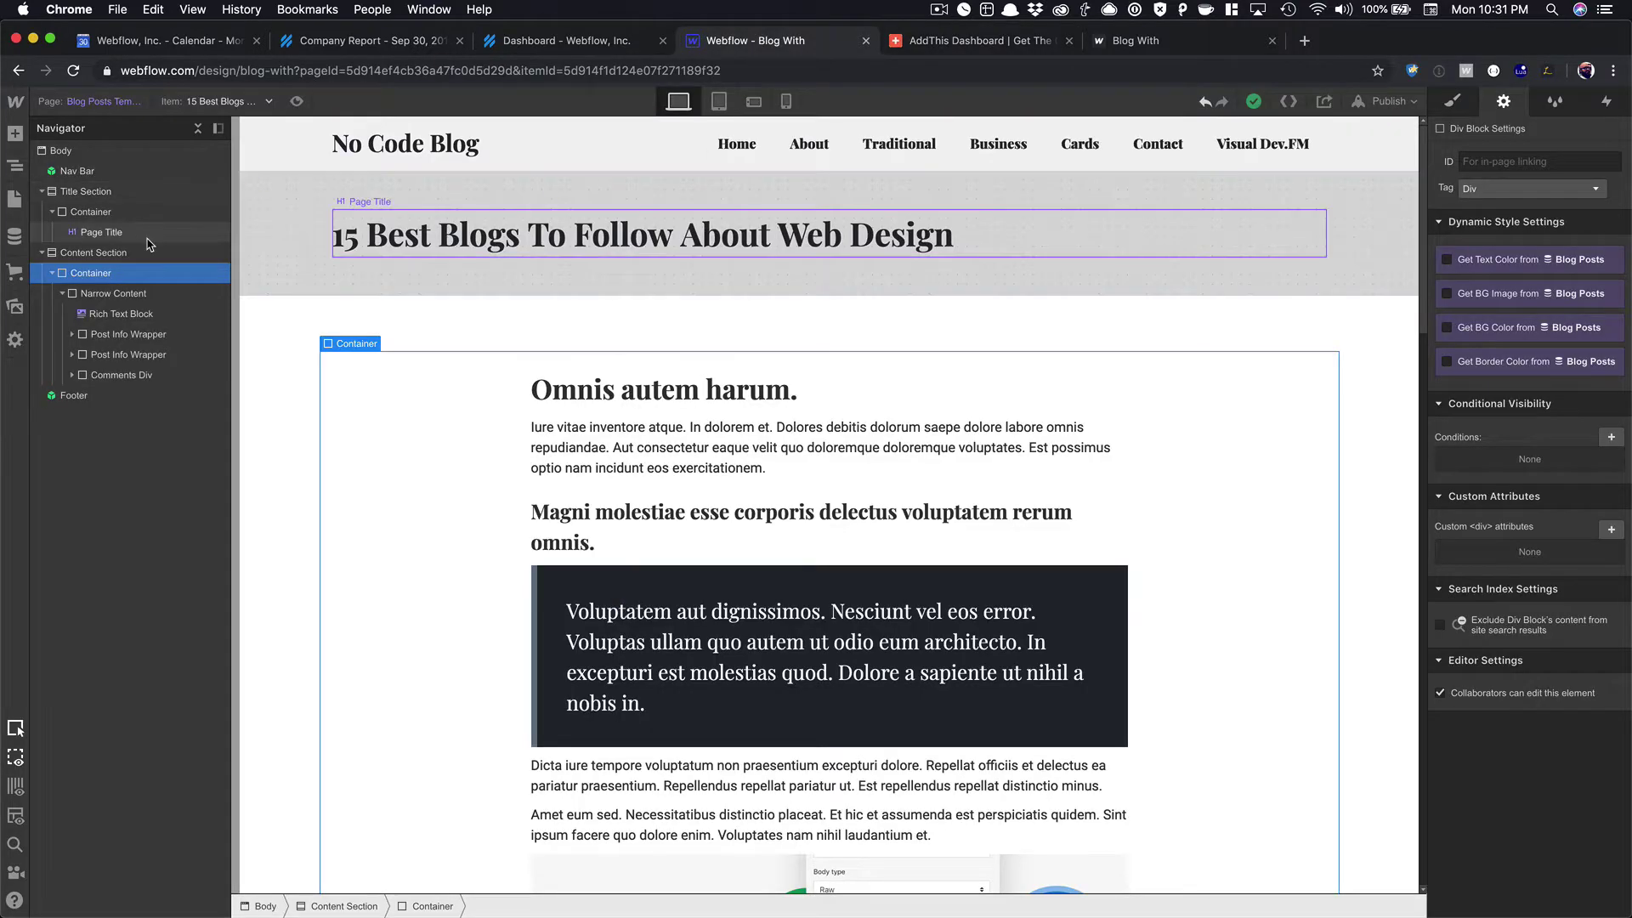
left_click(14, 199)
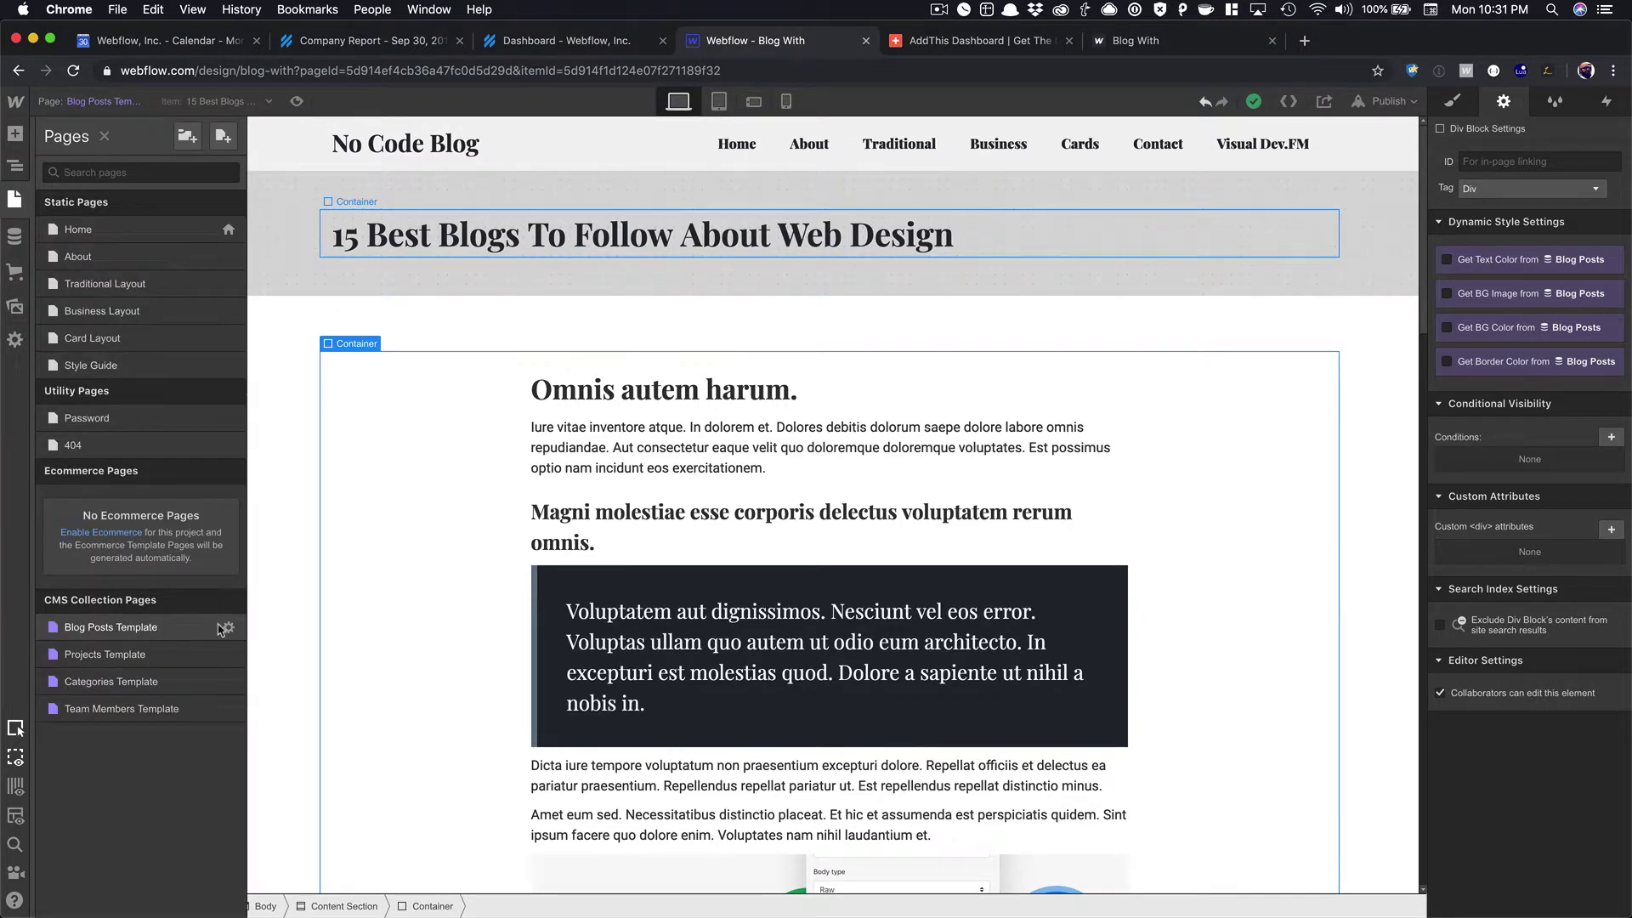
left_click(228, 629)
scroll(335, 585, "down", 15)
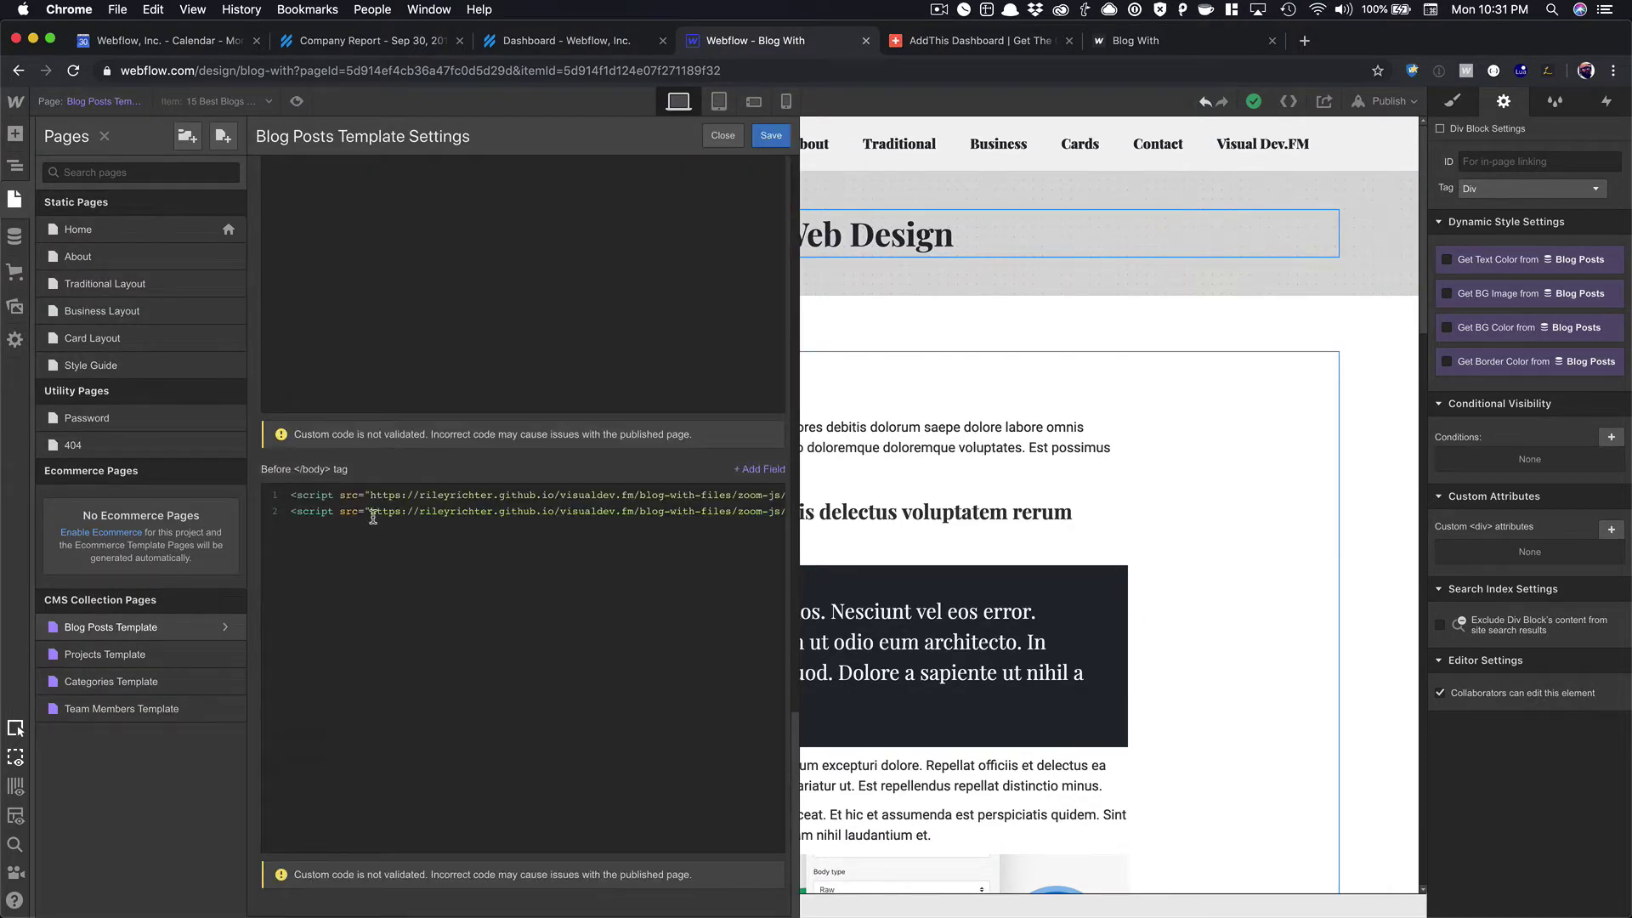
left_click(424, 533)
key("Return")
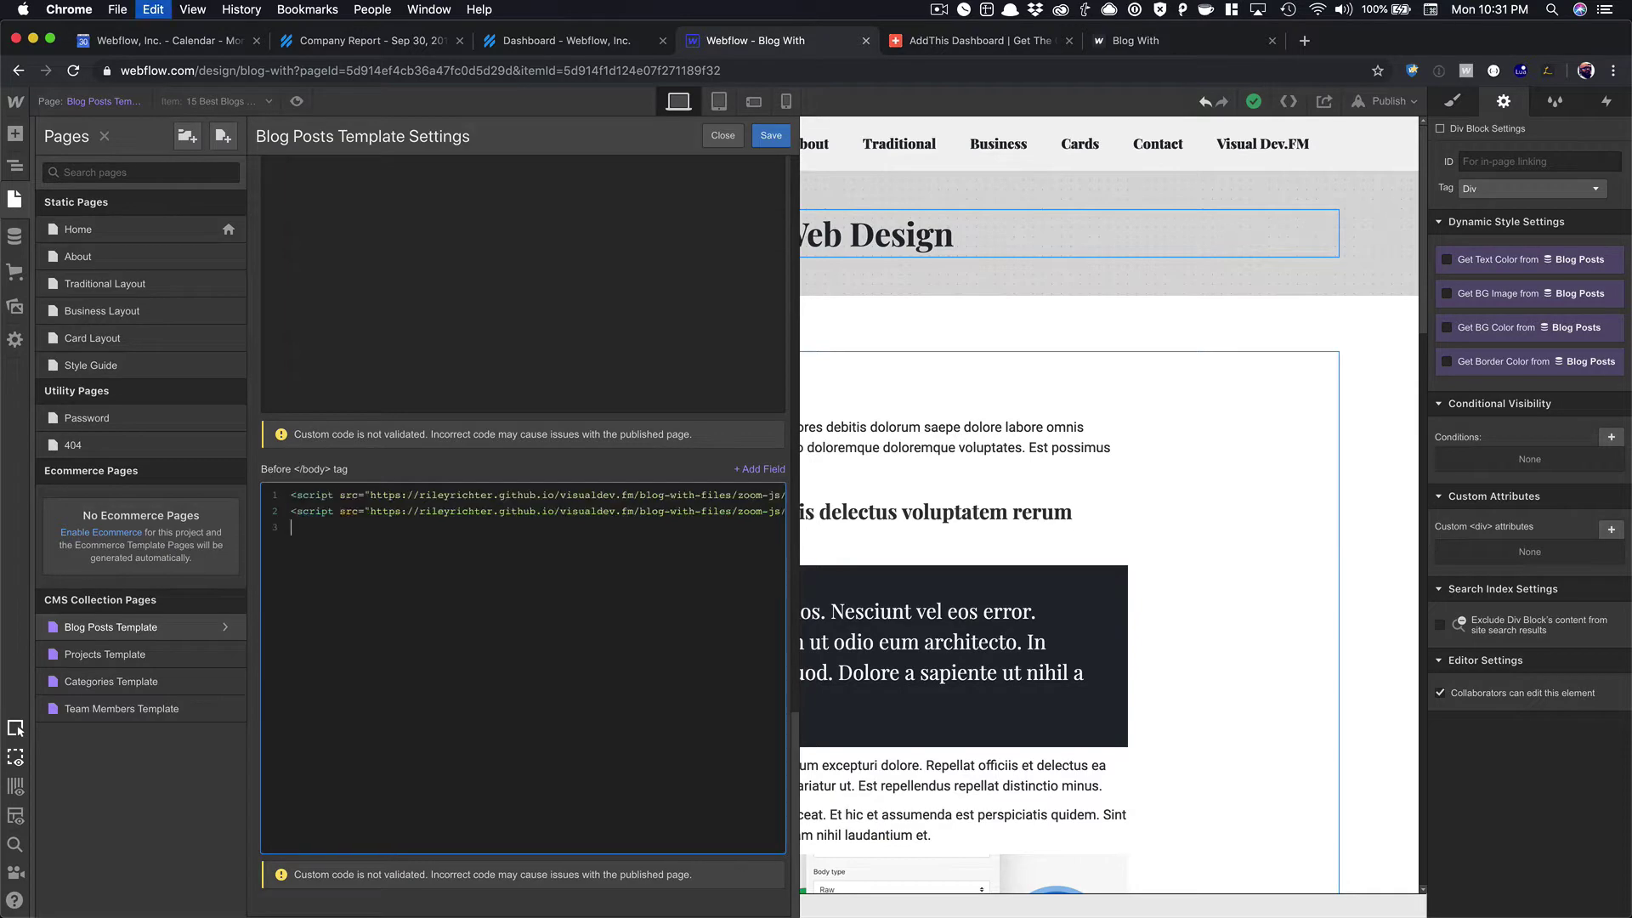
key("super+v")
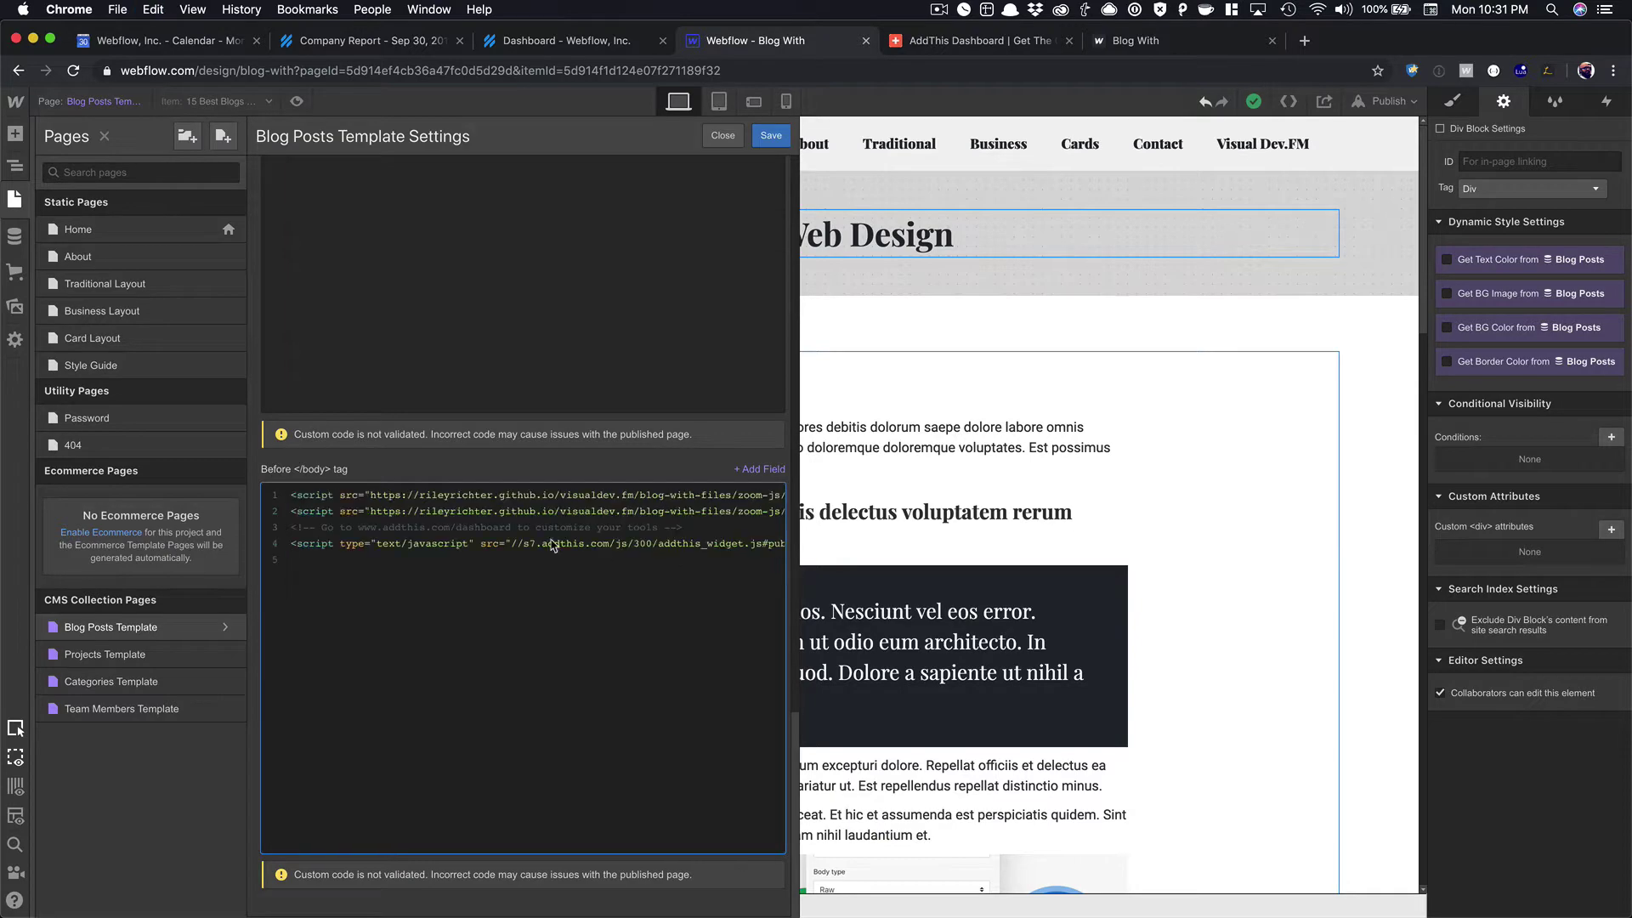
left_click(771, 136)
- Switch back to AddThis and copy the Inline share buttons code under Setup Inline Tools
left_click(997, 44)
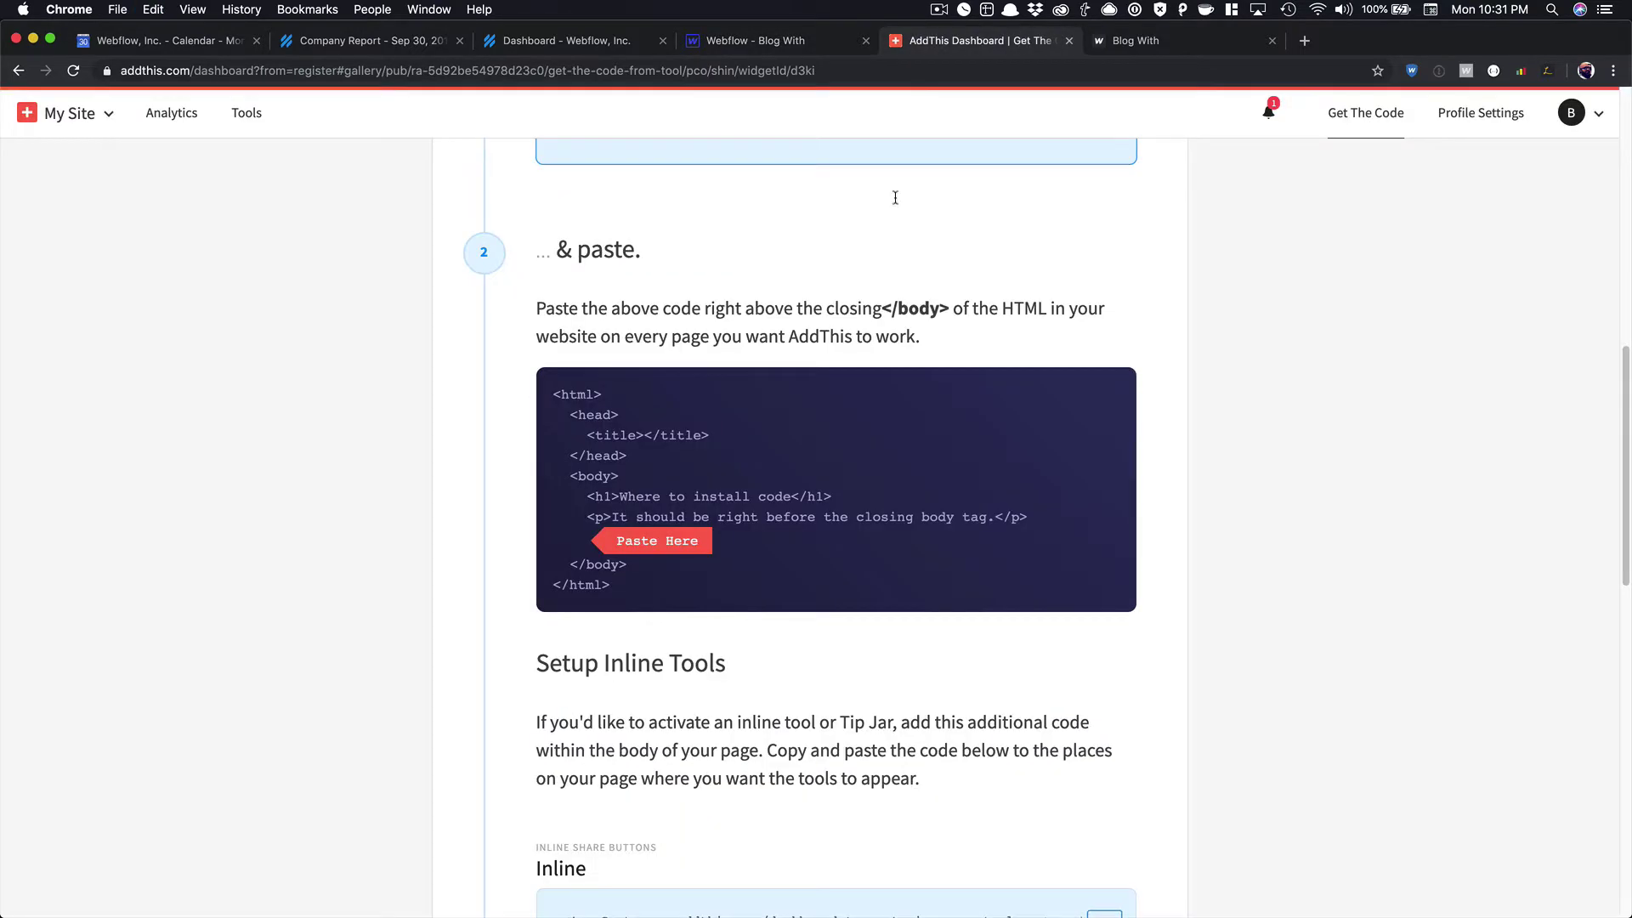
scroll(760, 384, "down", 5)
scroll(760, 381, "down", 3)
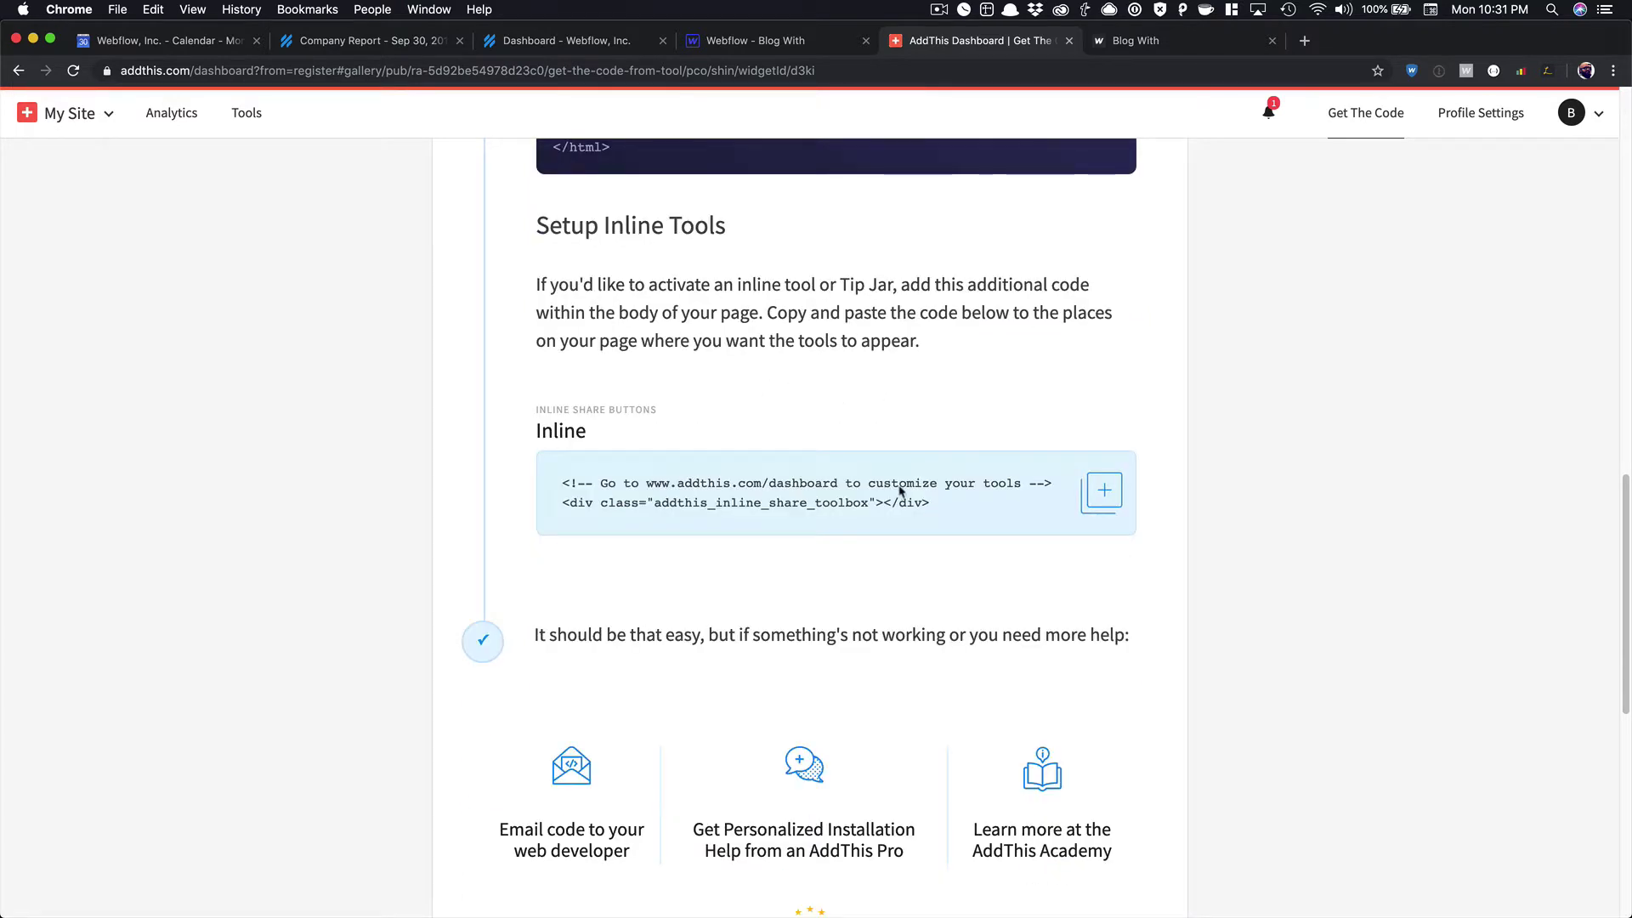
left_click(1101, 500)
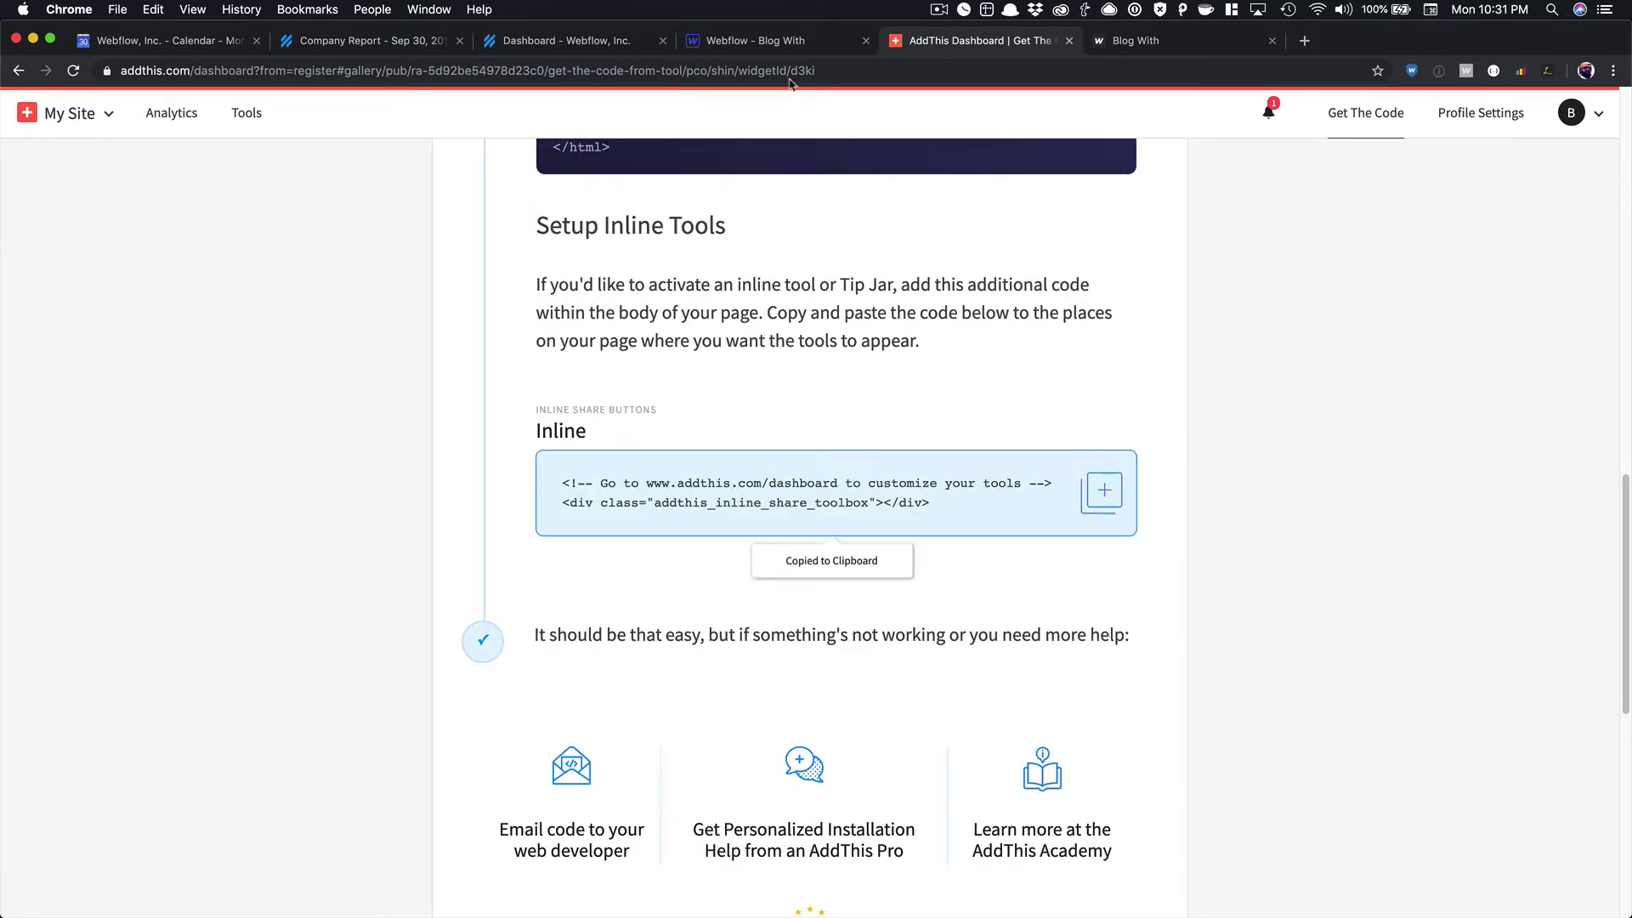
- In Webflow, add an Embed element to the first Post Info Wrapper below the article and paste the inline share code into it
left_click(740, 49)
scroll(791, 442, "down", 10)
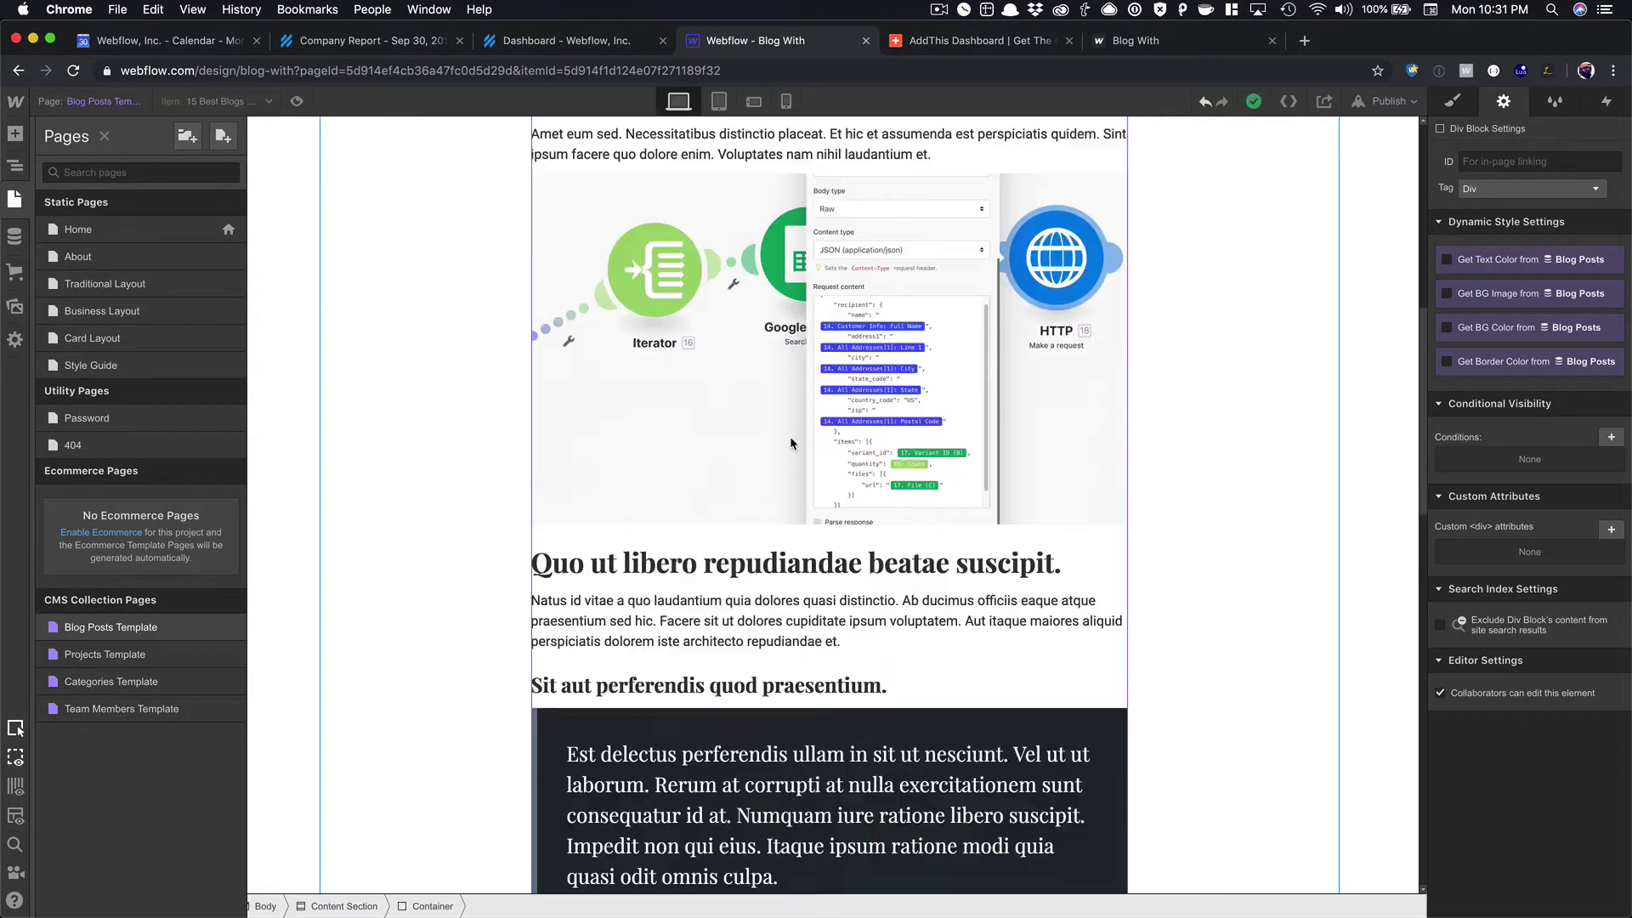
scroll(791, 442, "down", 10)
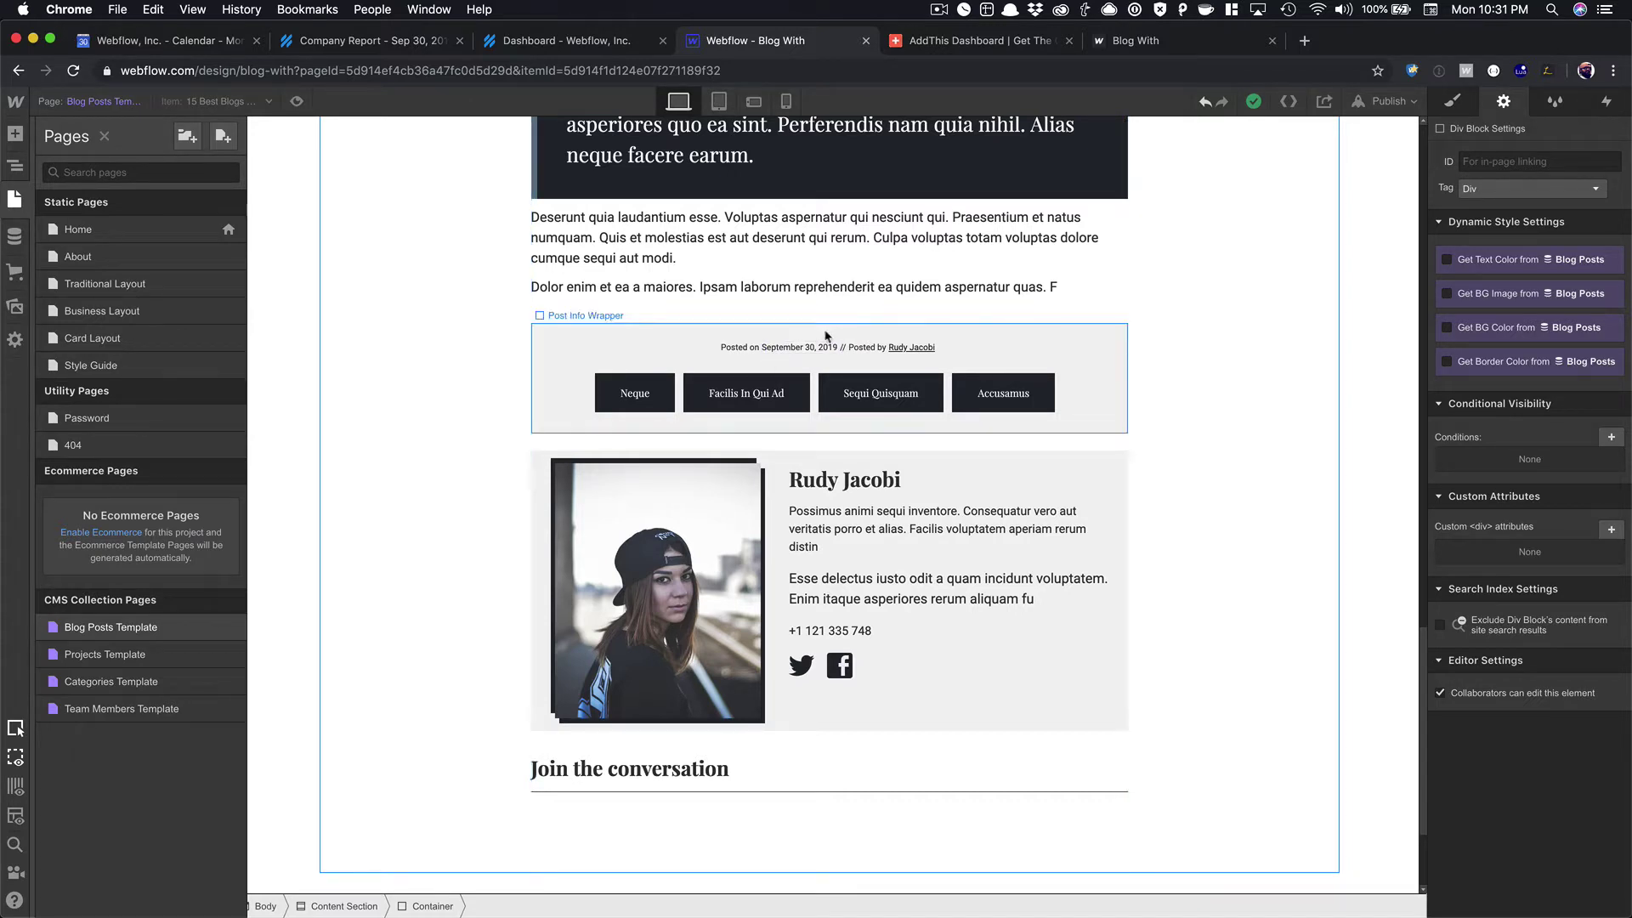
left_click(624, 331)
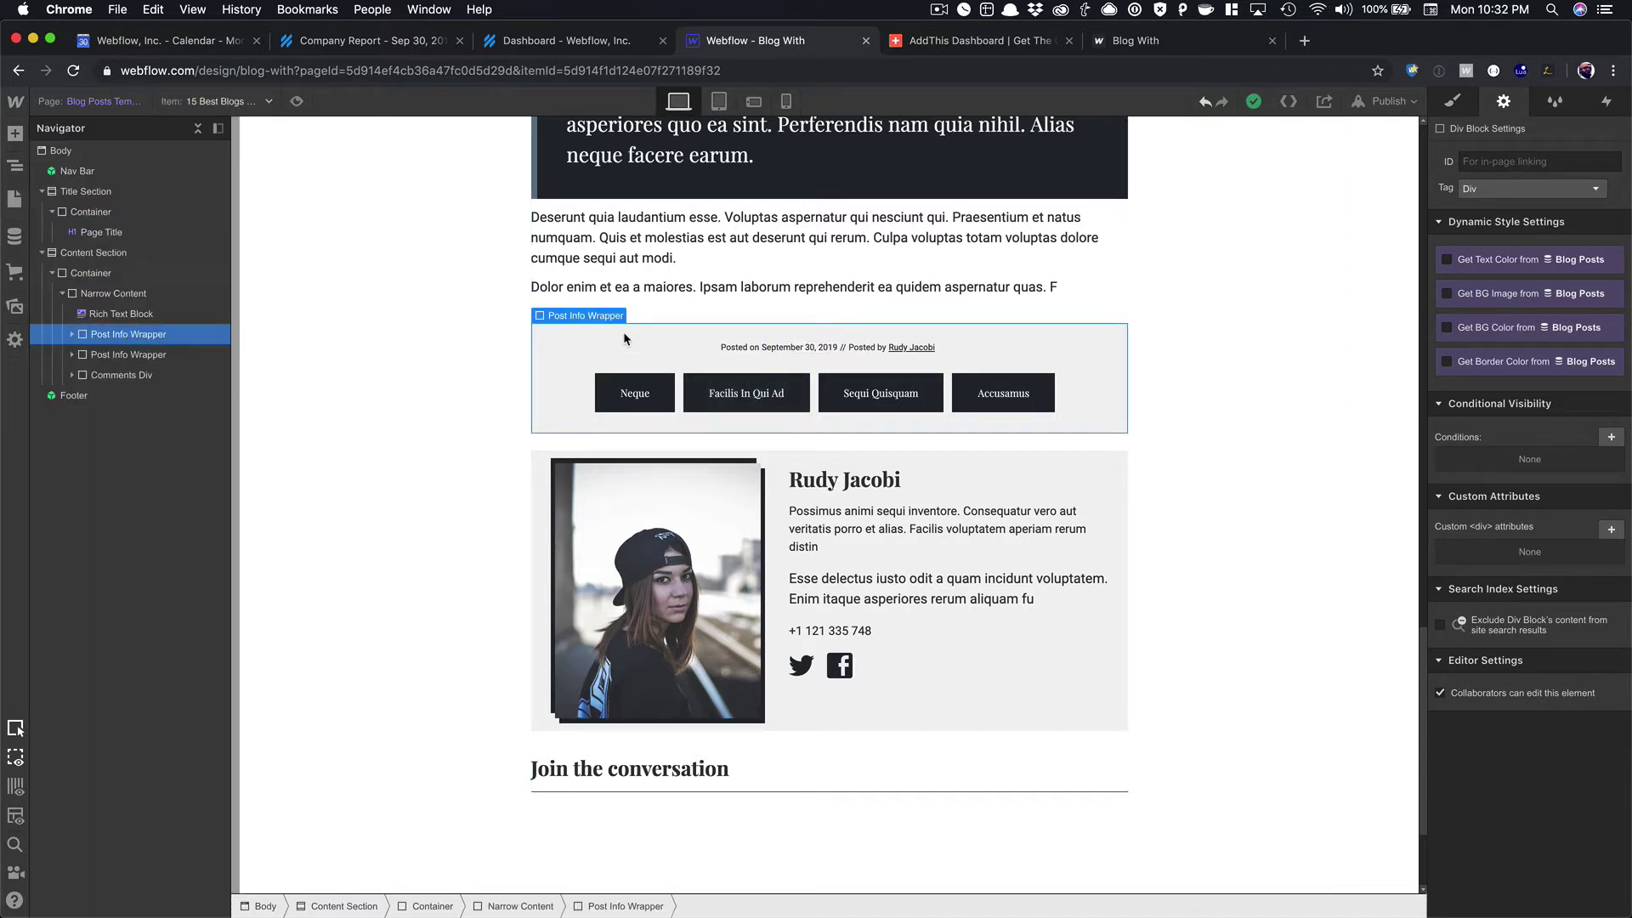
key("super+e")
type("emb")
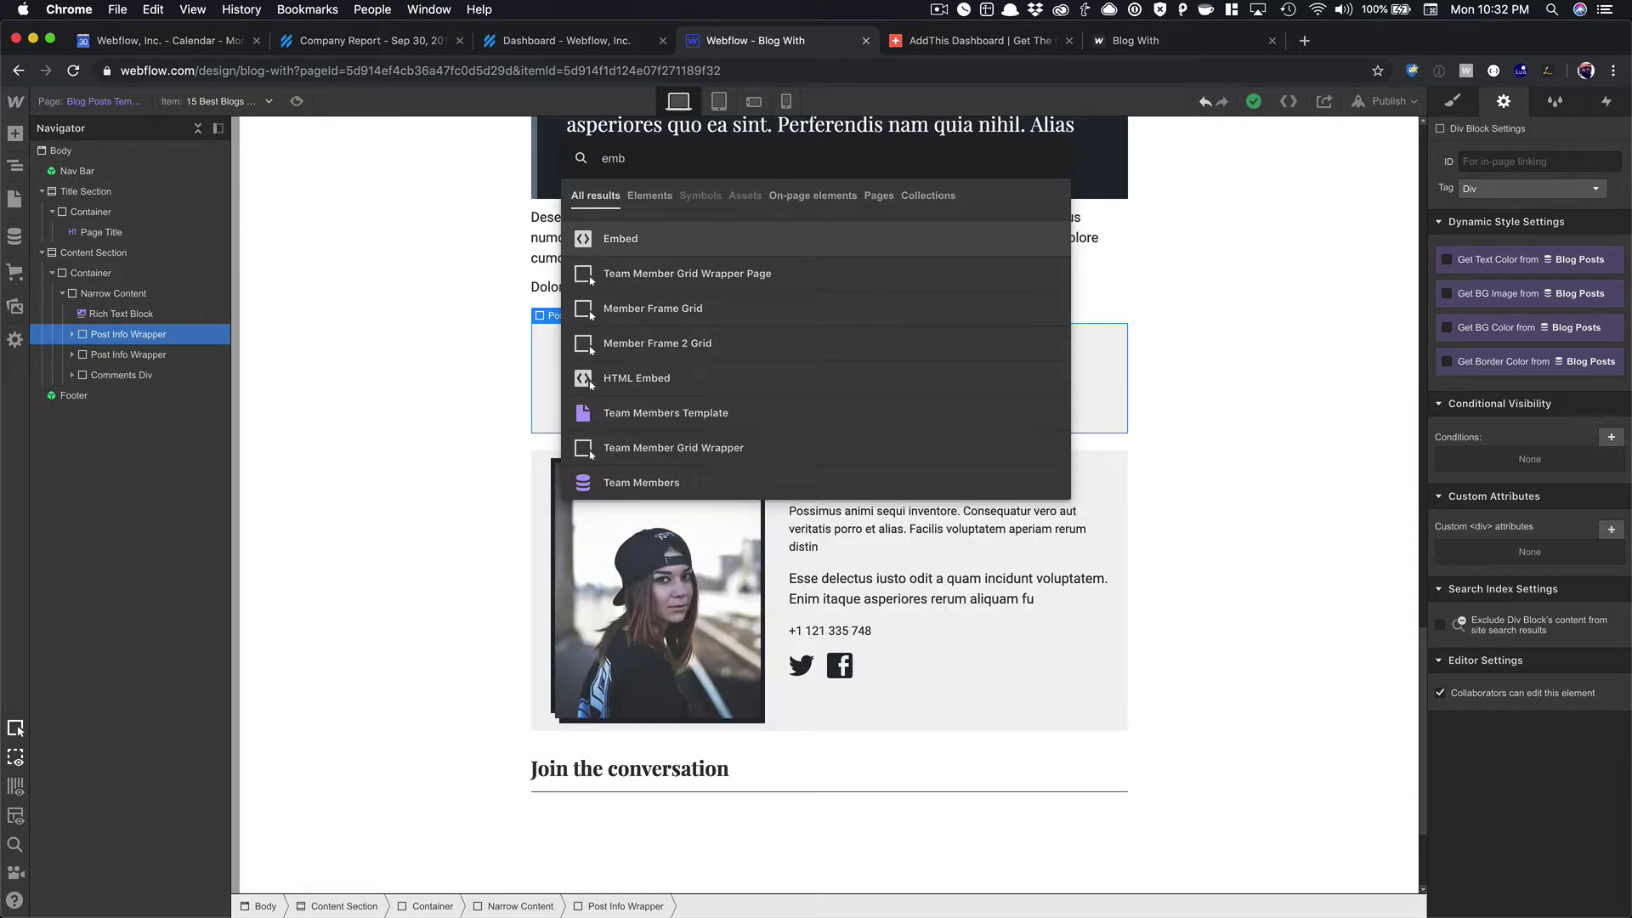
key("Return")
key("super+v")
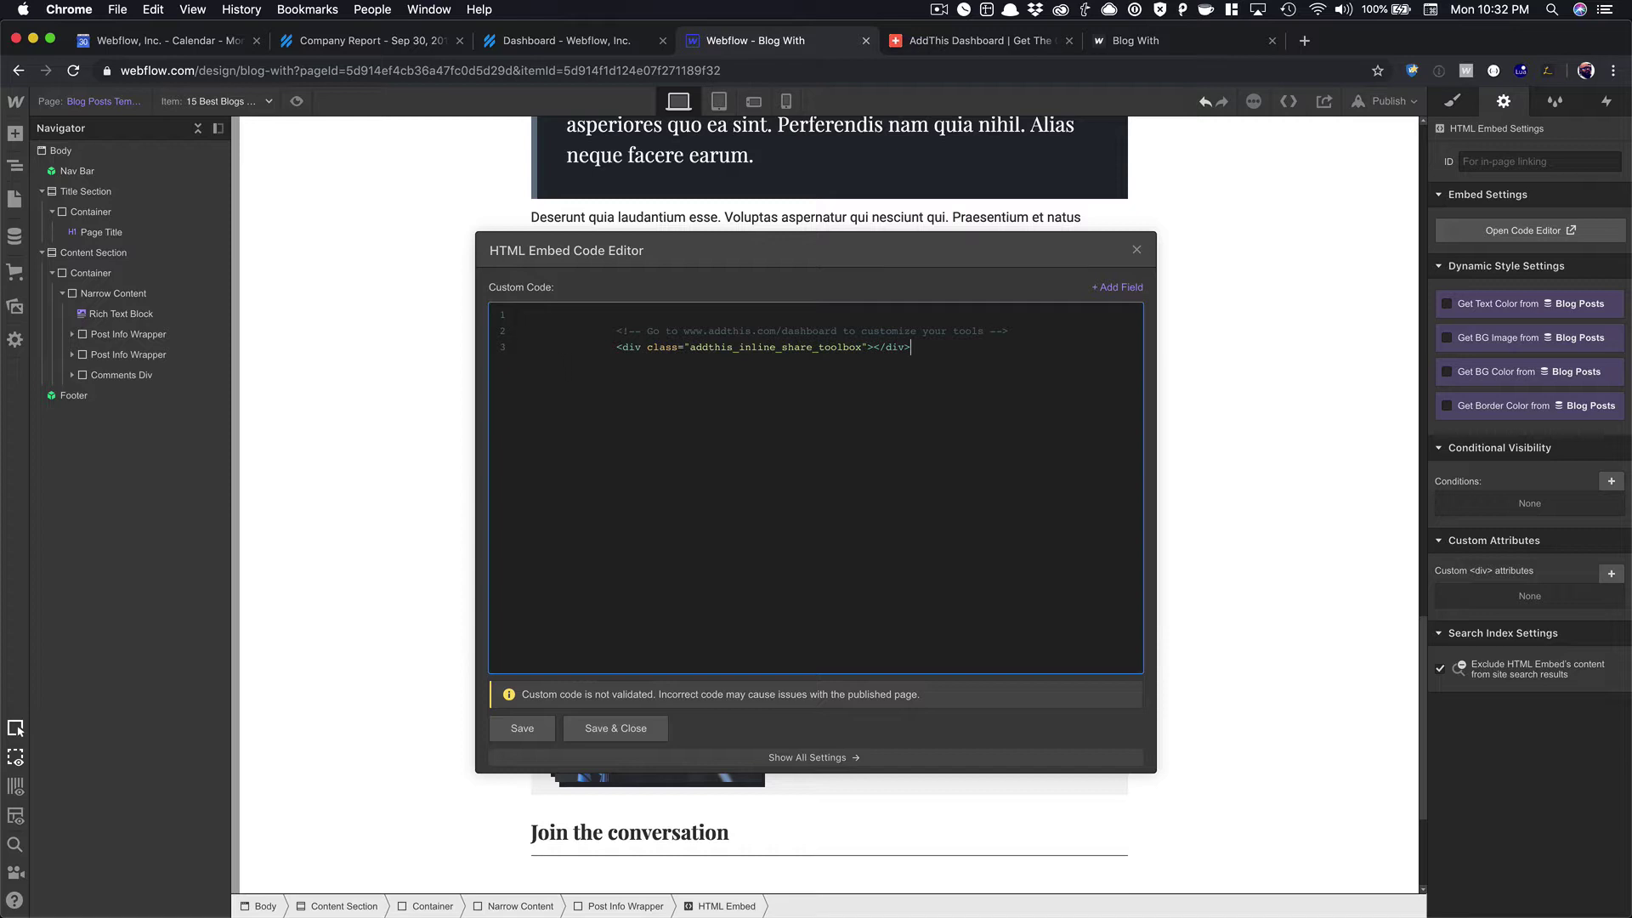
- Remove the leading spaces from both lines of the embed code, then save and close it
left_click_drag(616, 349, 512, 354)
key("BackSpace")
left_click_drag(614, 331, 520, 332)
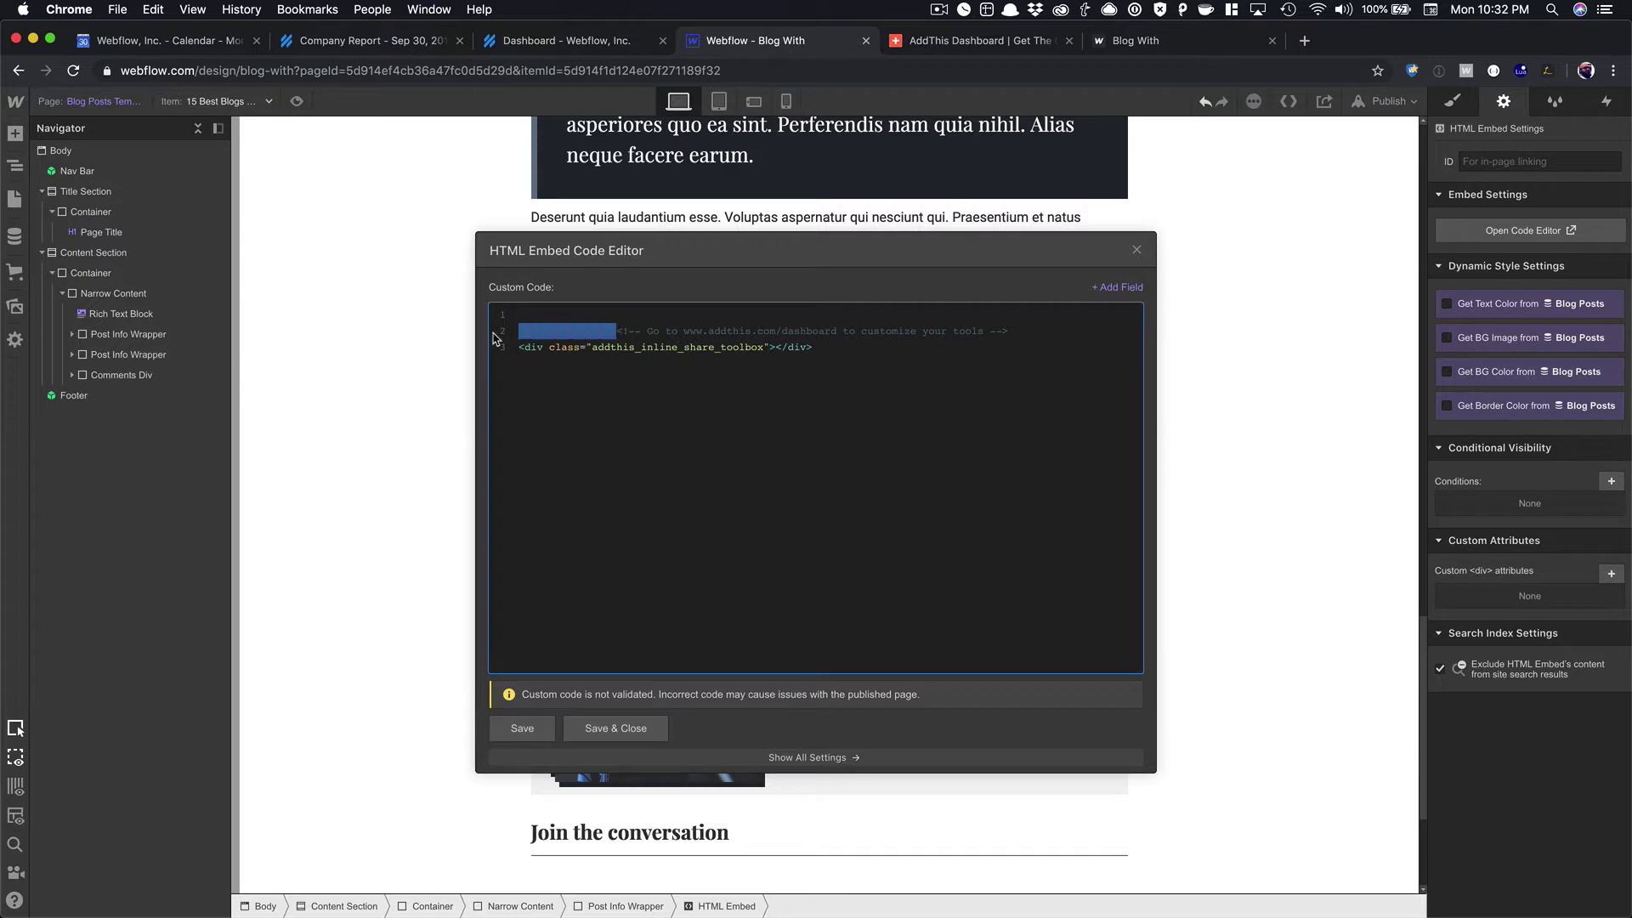
key("BackSpace")
left_click(616, 729)
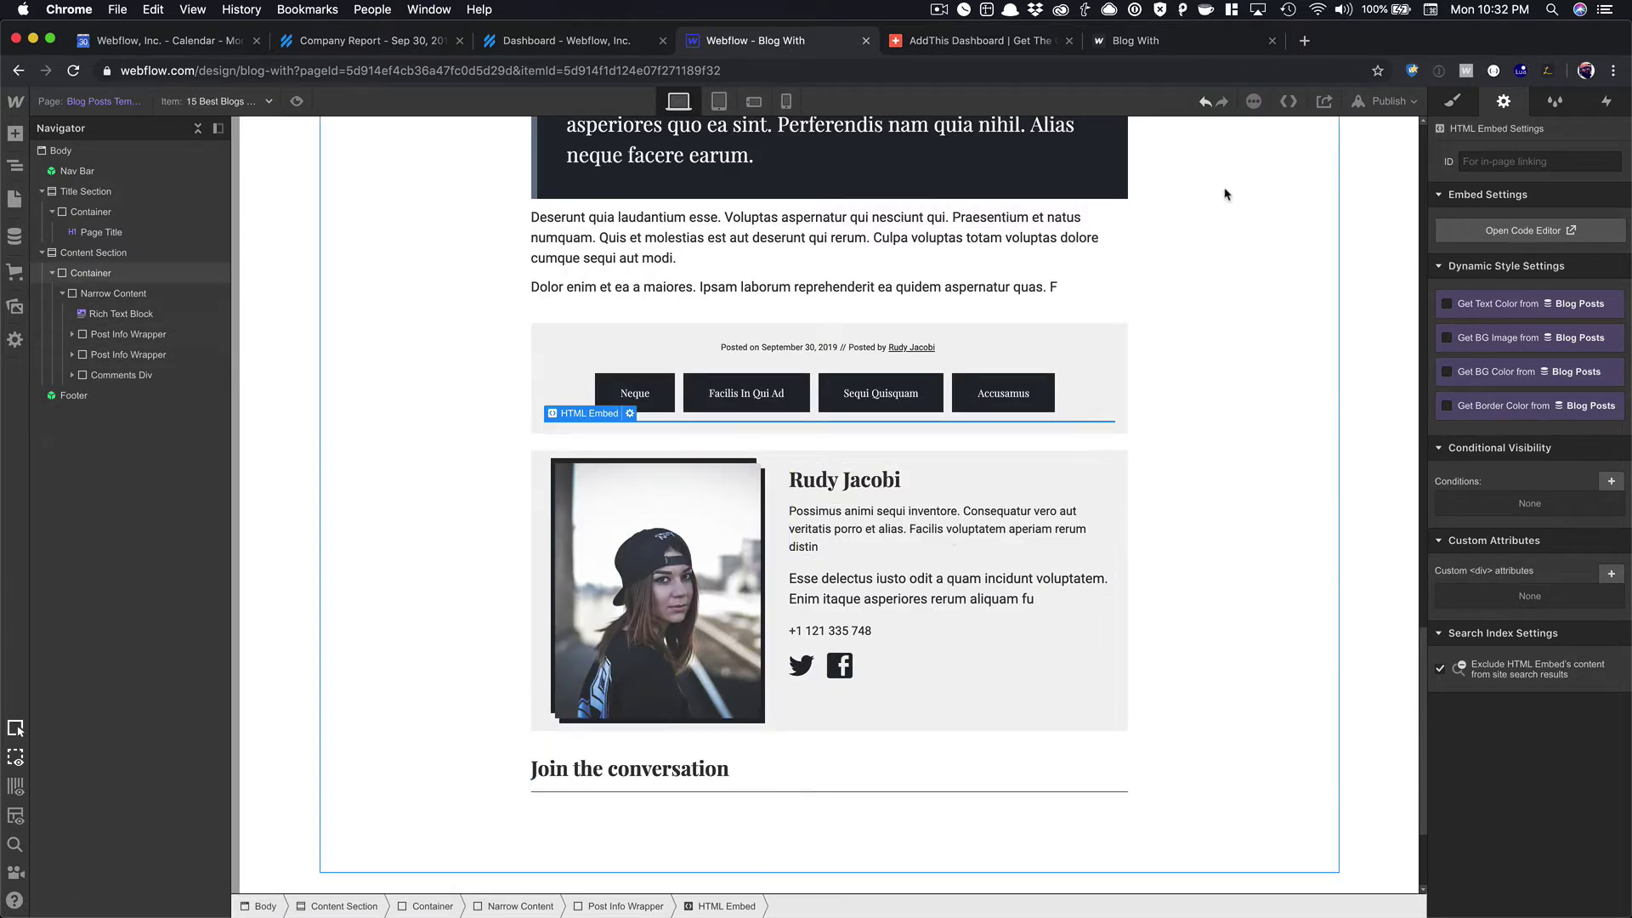
- Publish the site to blog-with.webflow.io and open the live blog post
left_click(1364, 103)
left_click(1255, 274)
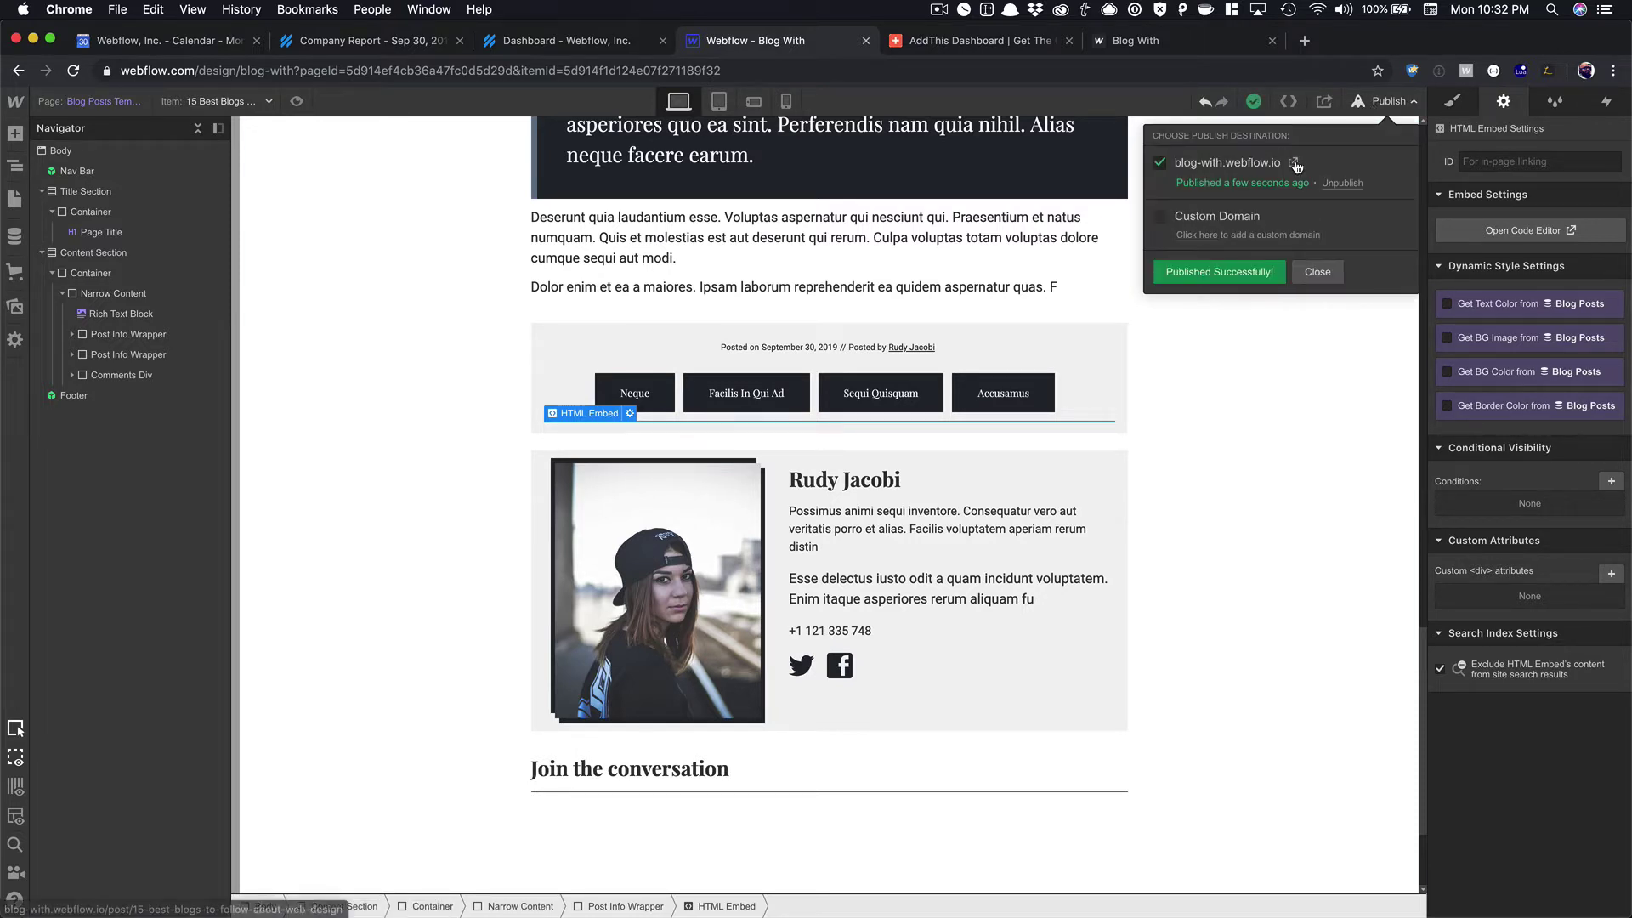
left_click(1289, 163)
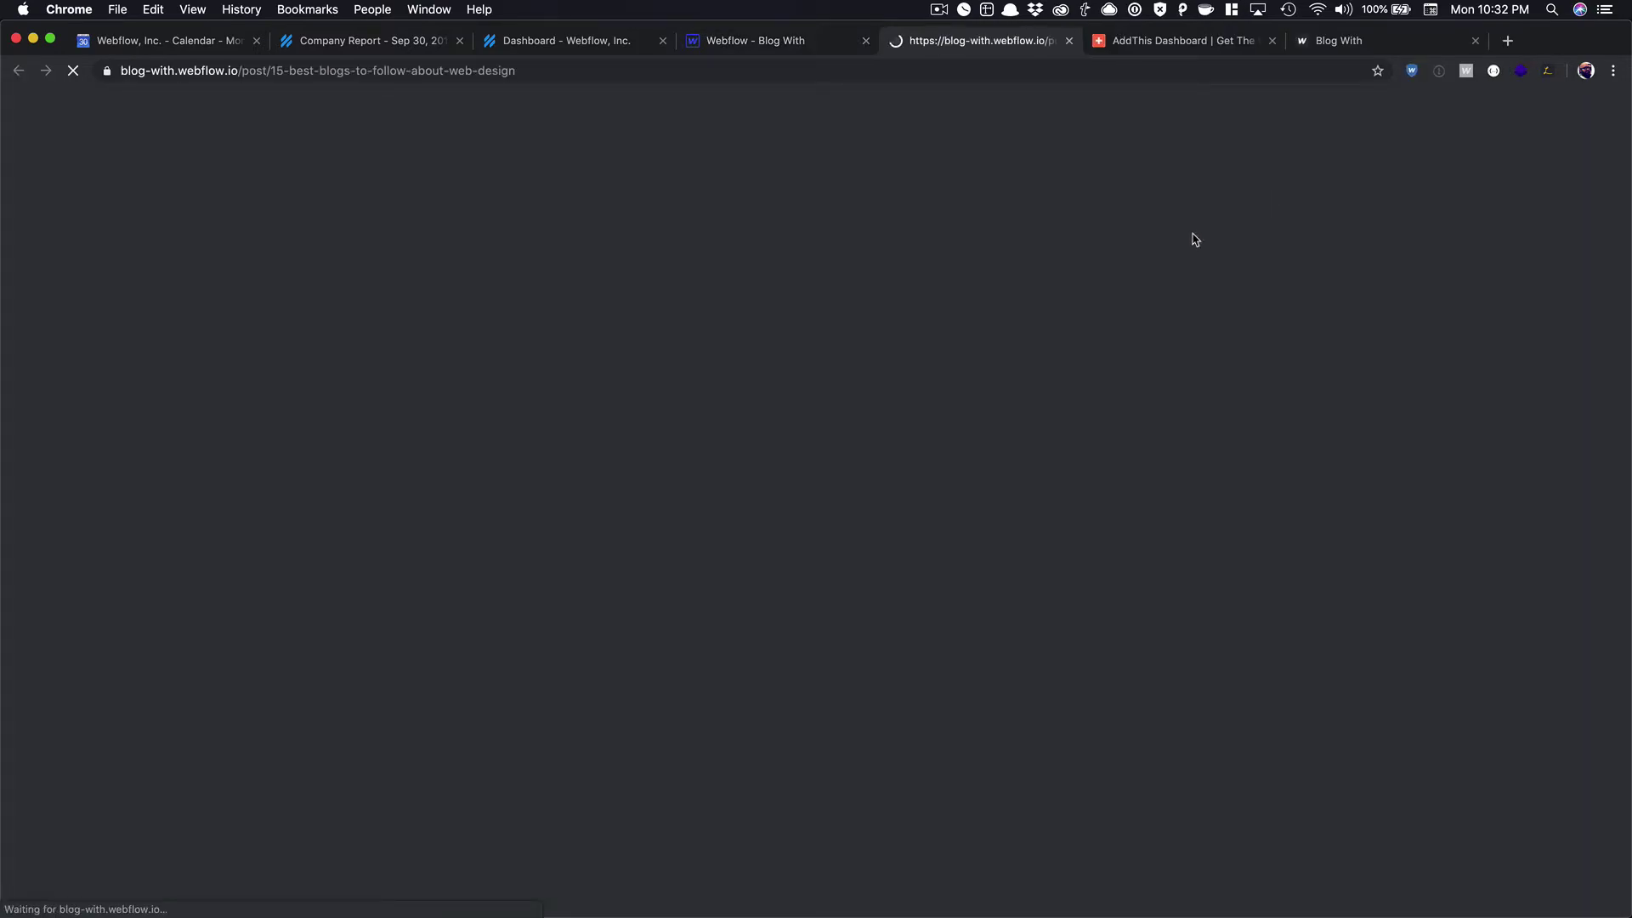
- Examine the share buttons in the post info block at the end of the published post
scroll(1122, 353, "down", 15)
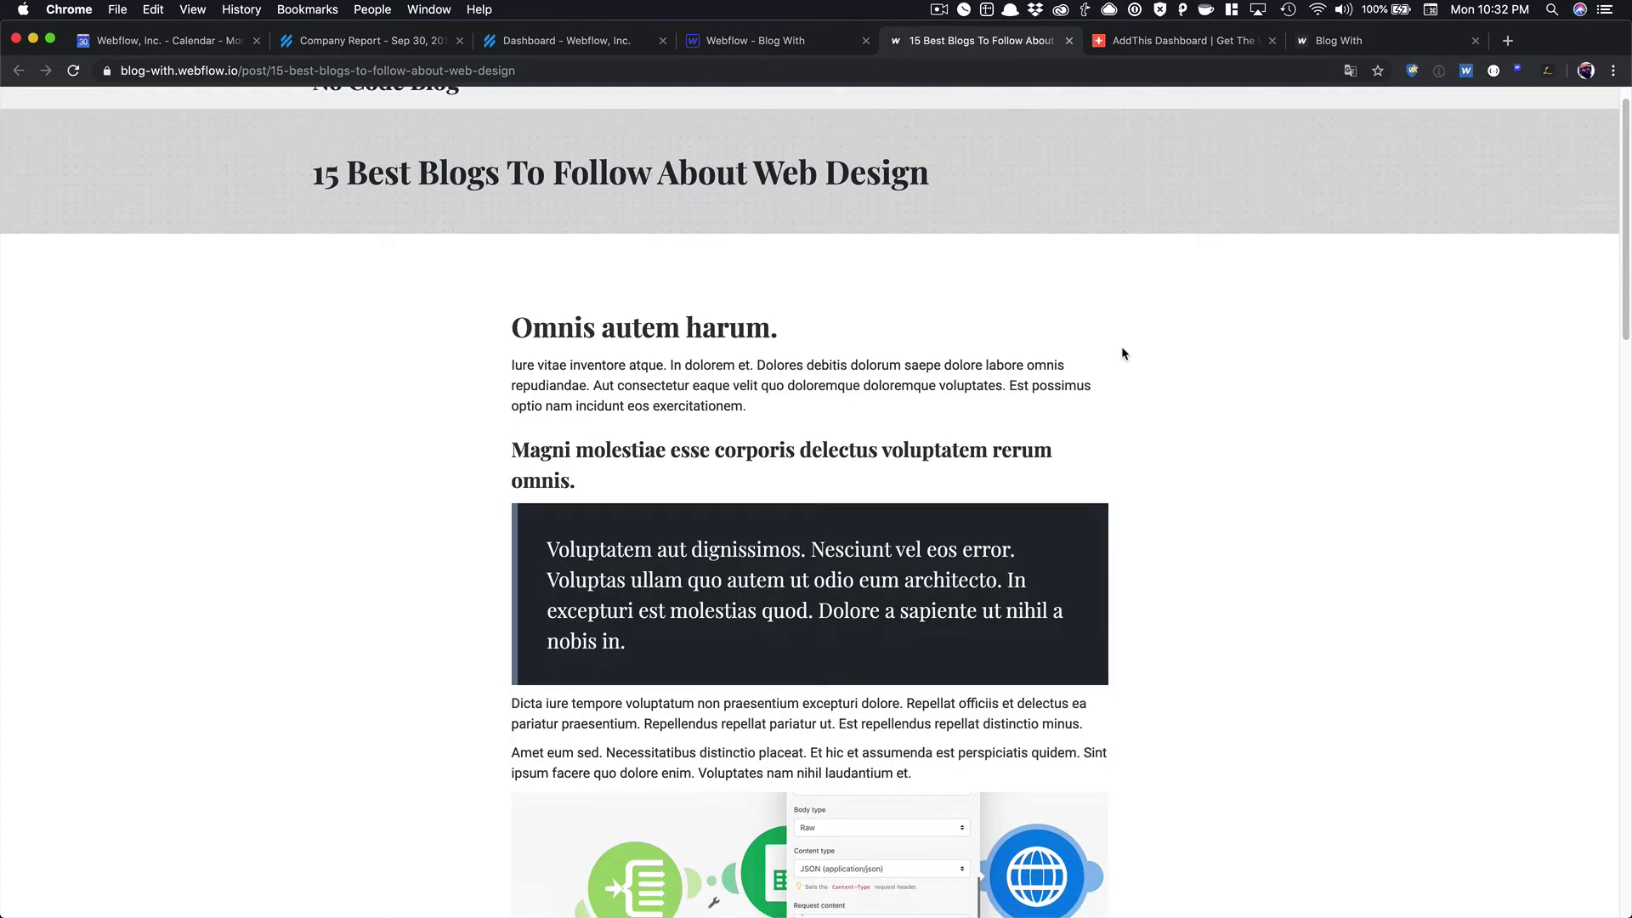
scroll(1122, 354, "down", 5)
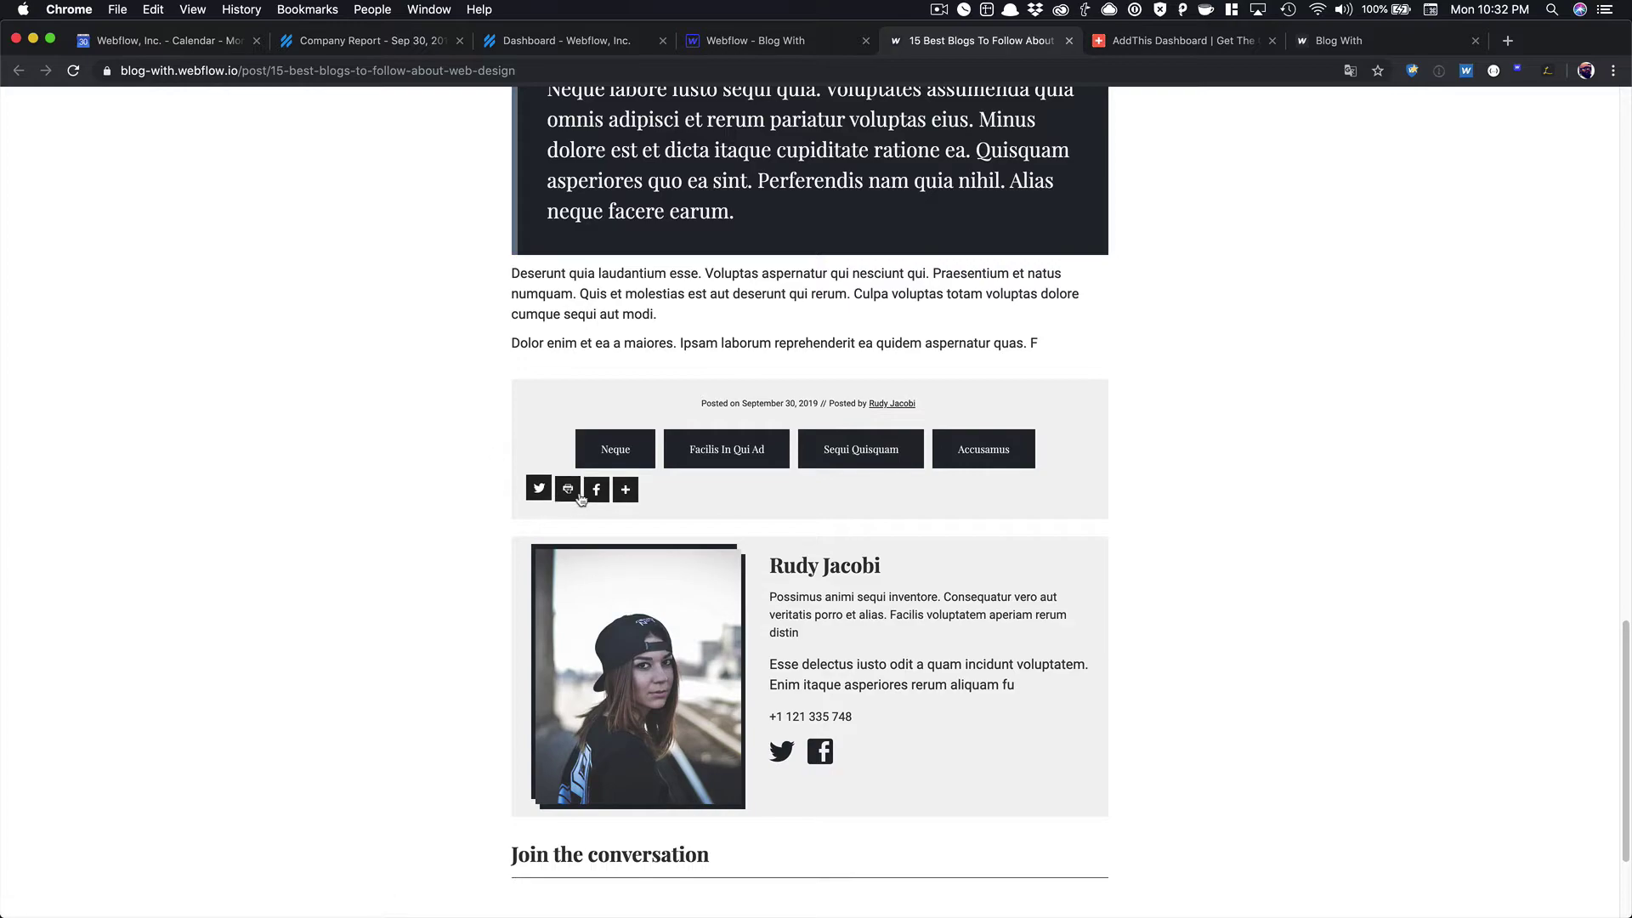
scroll(733, 255, "up", 1)
scroll(733, 255, "up", 15)
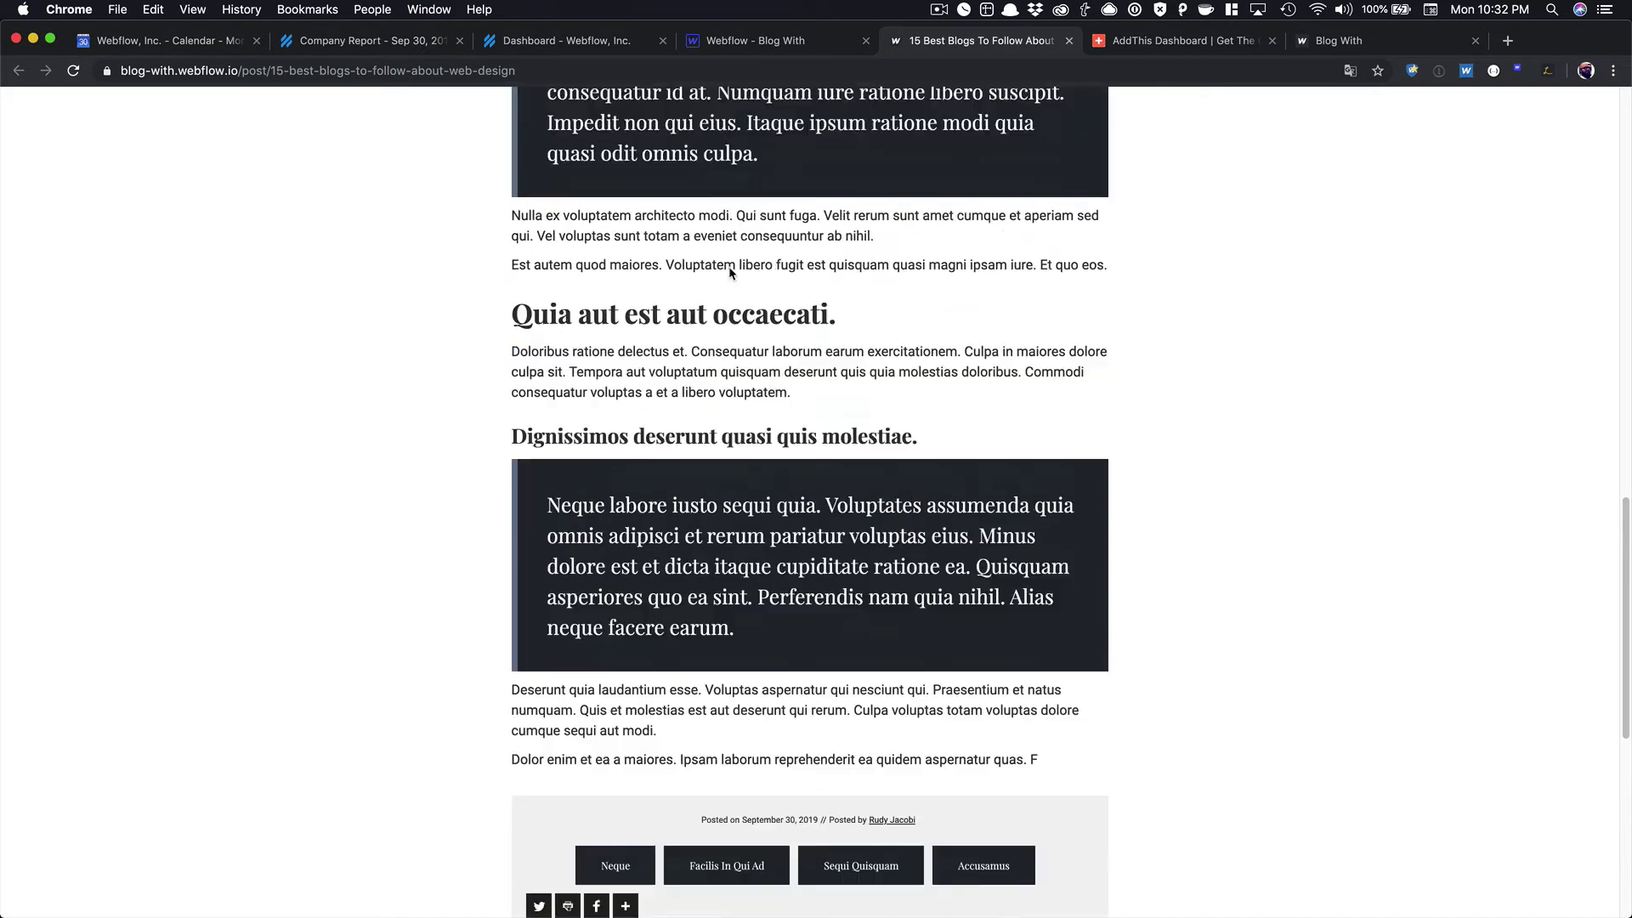
left_click(728, 267)
left_click(729, 281)
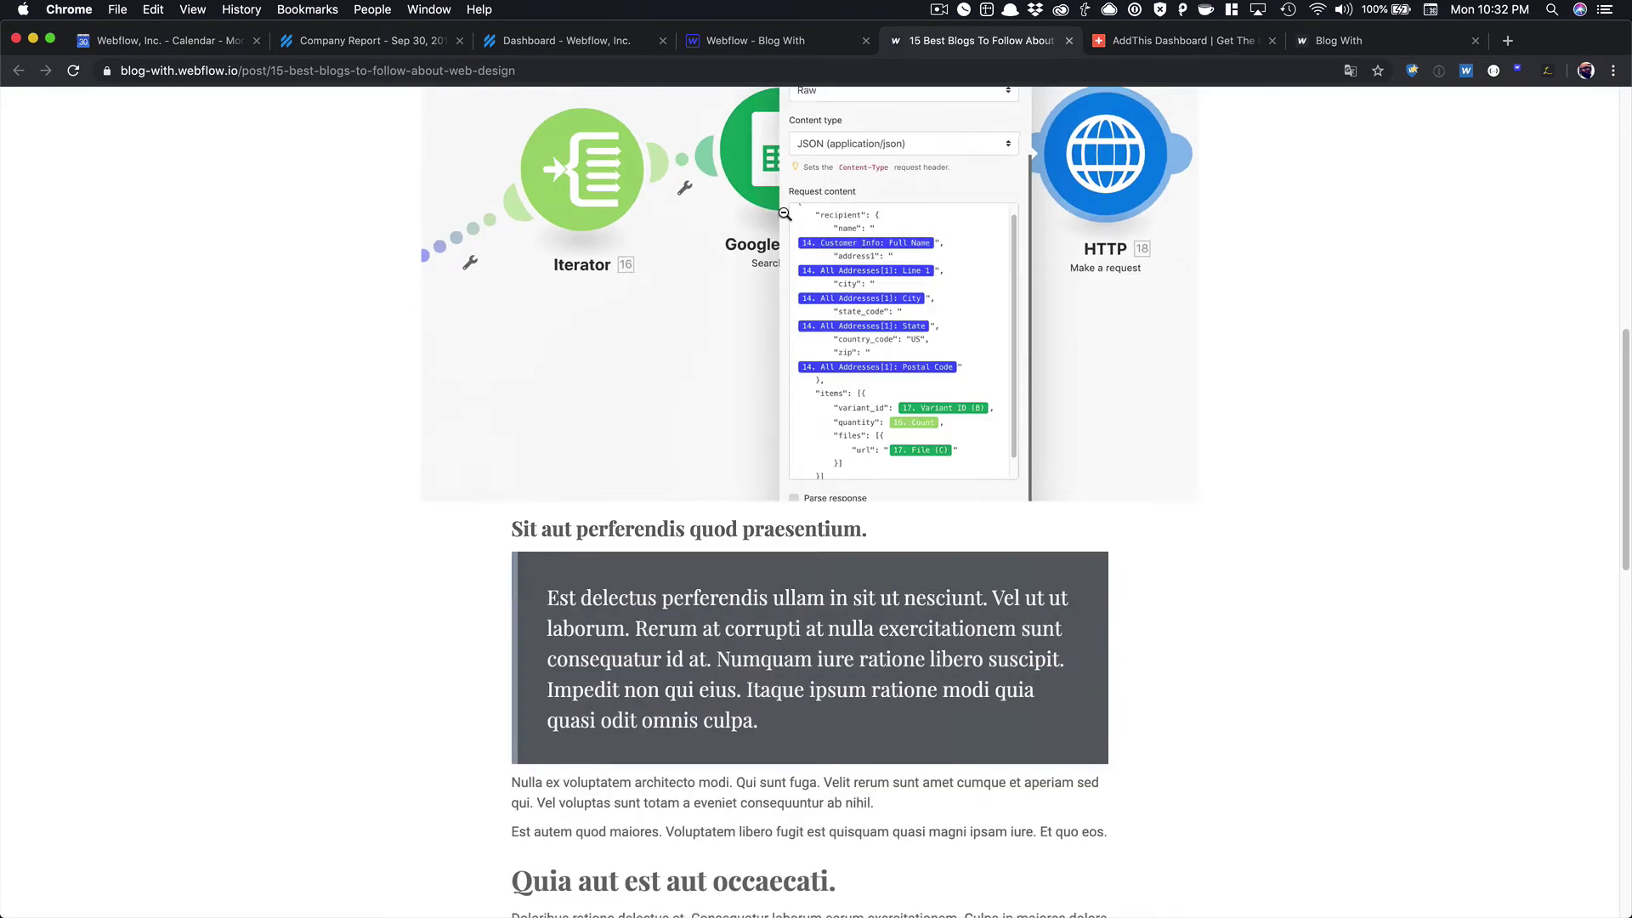
- In Webflow, wrap the addthis_inline_share_toolbox div of the HTML Embed in <center> tags, then save and close the code
left_click(803, 51)
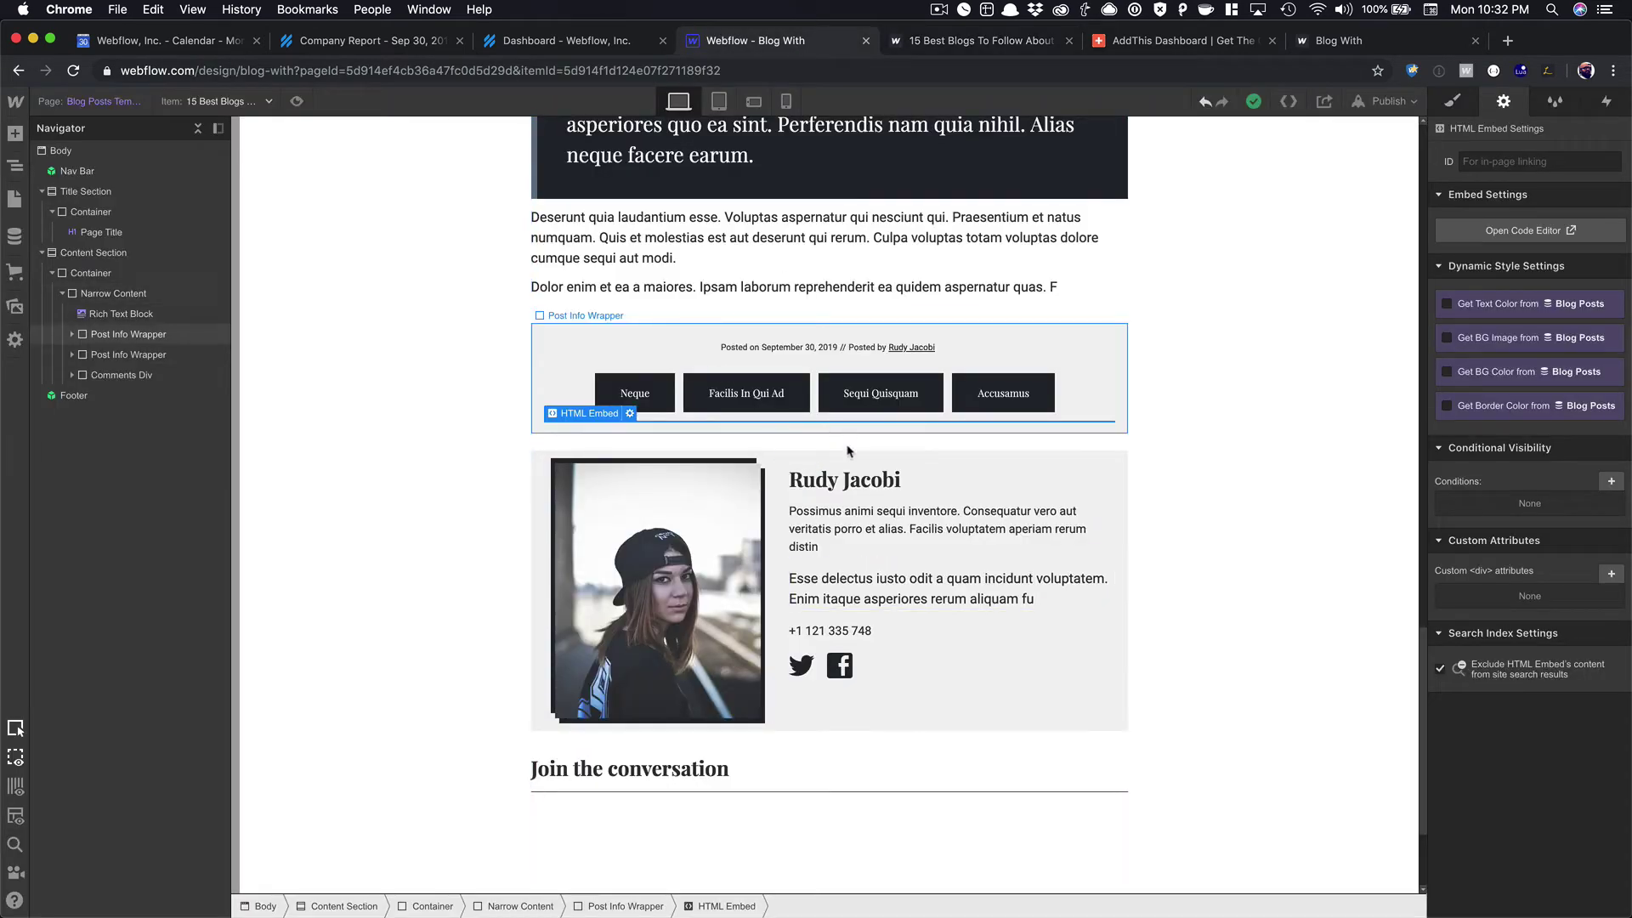
double_click(655, 406)
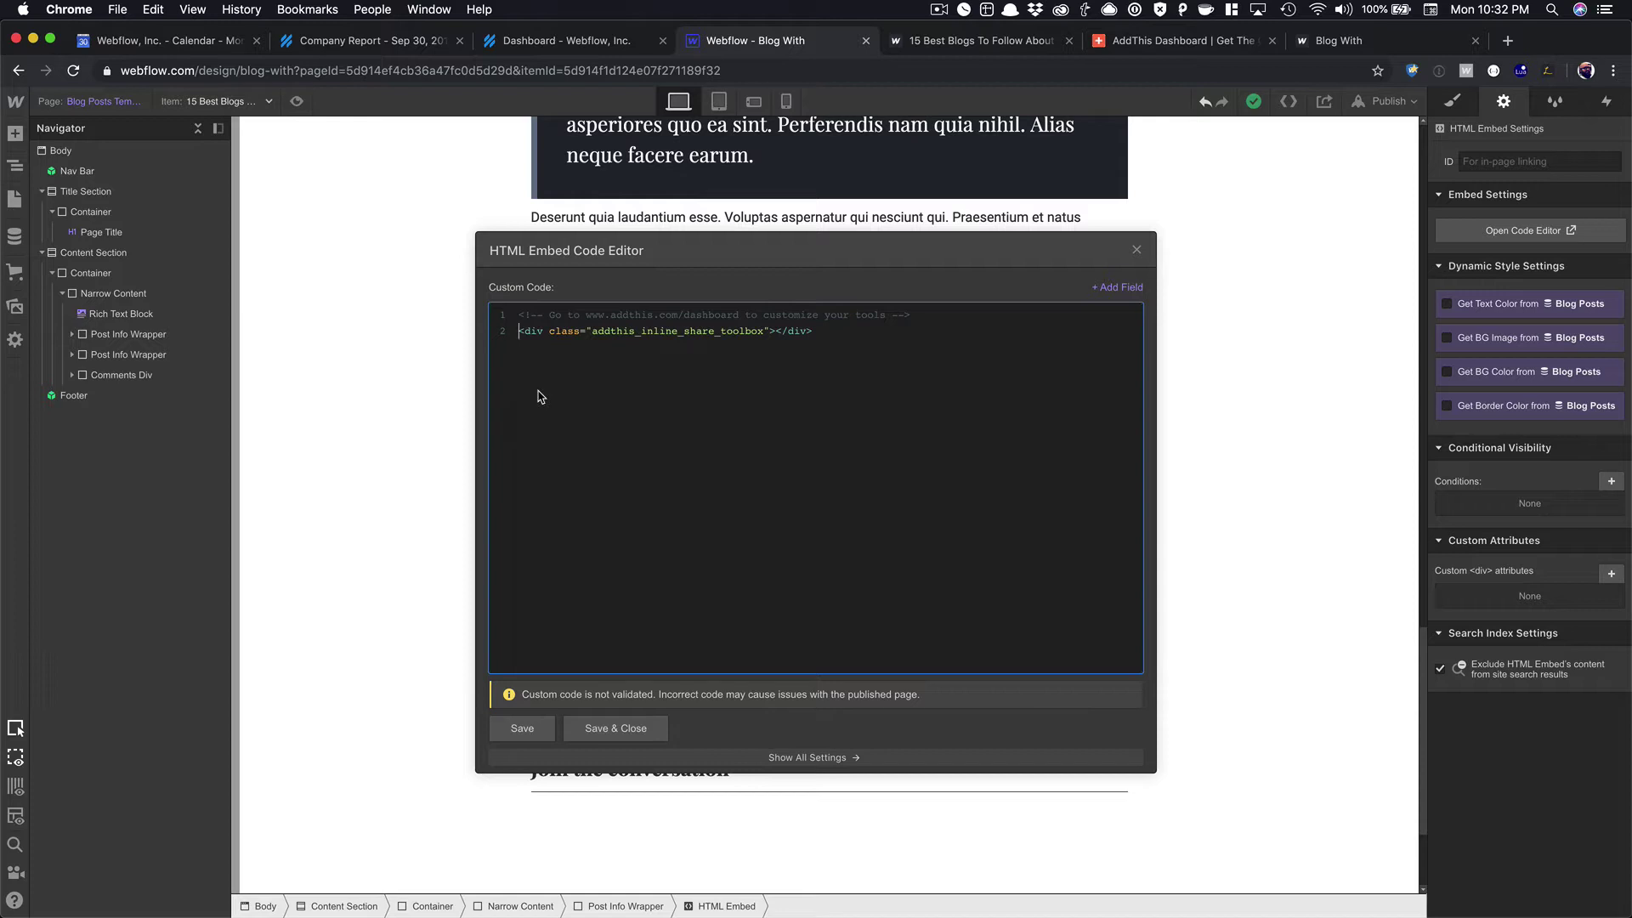
left_click(519, 331)
type("<center>")
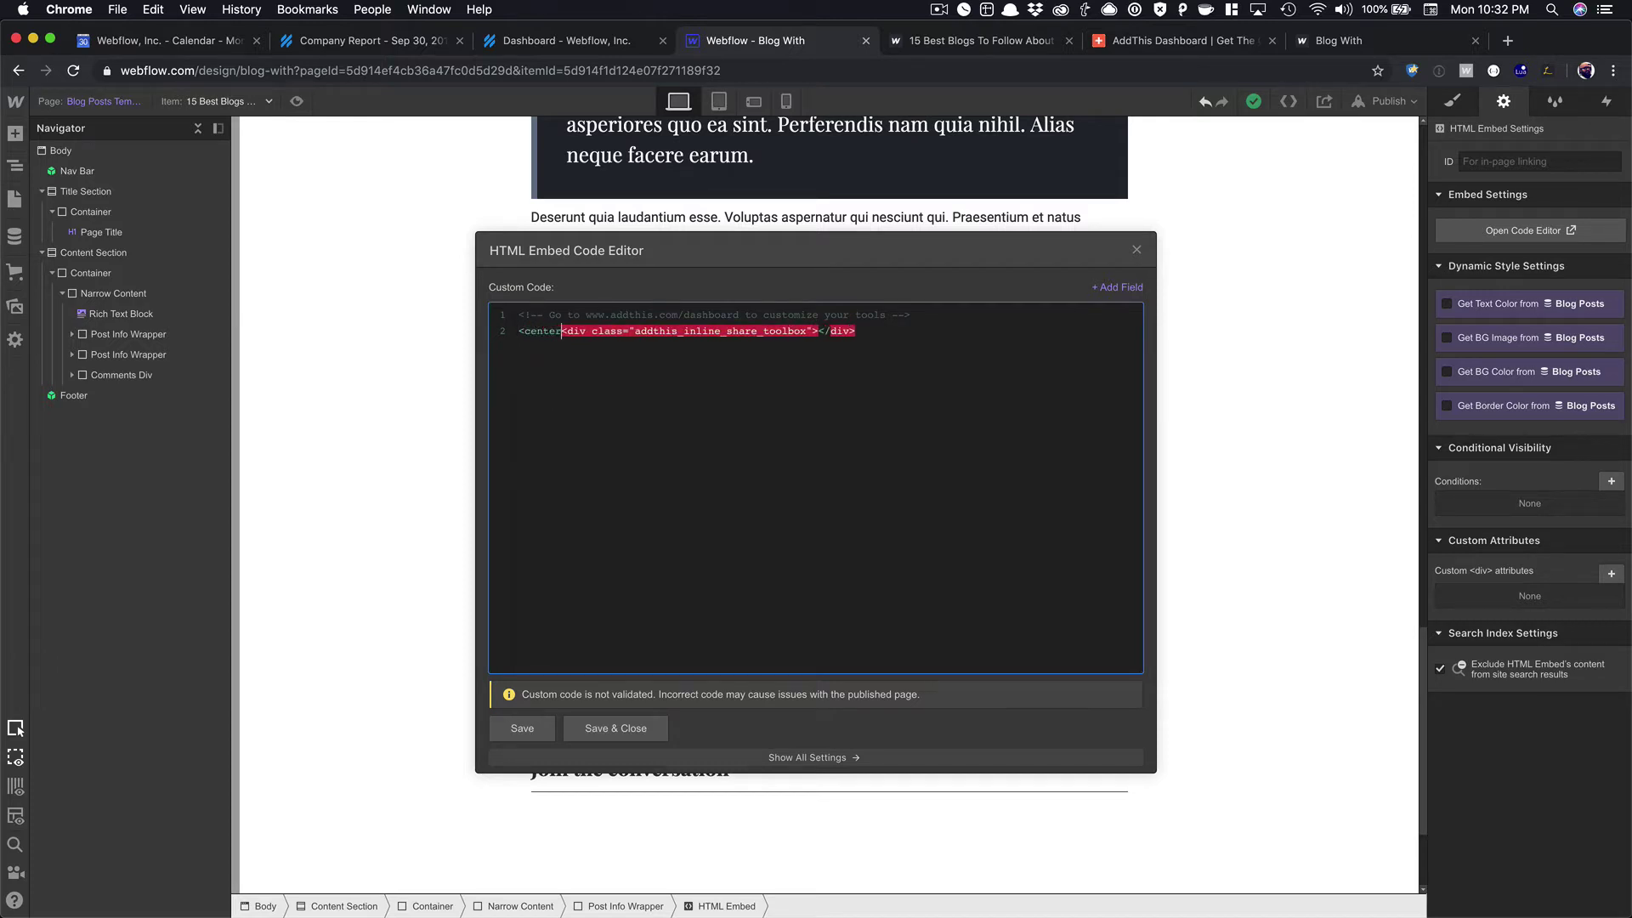
left_click(894, 332)
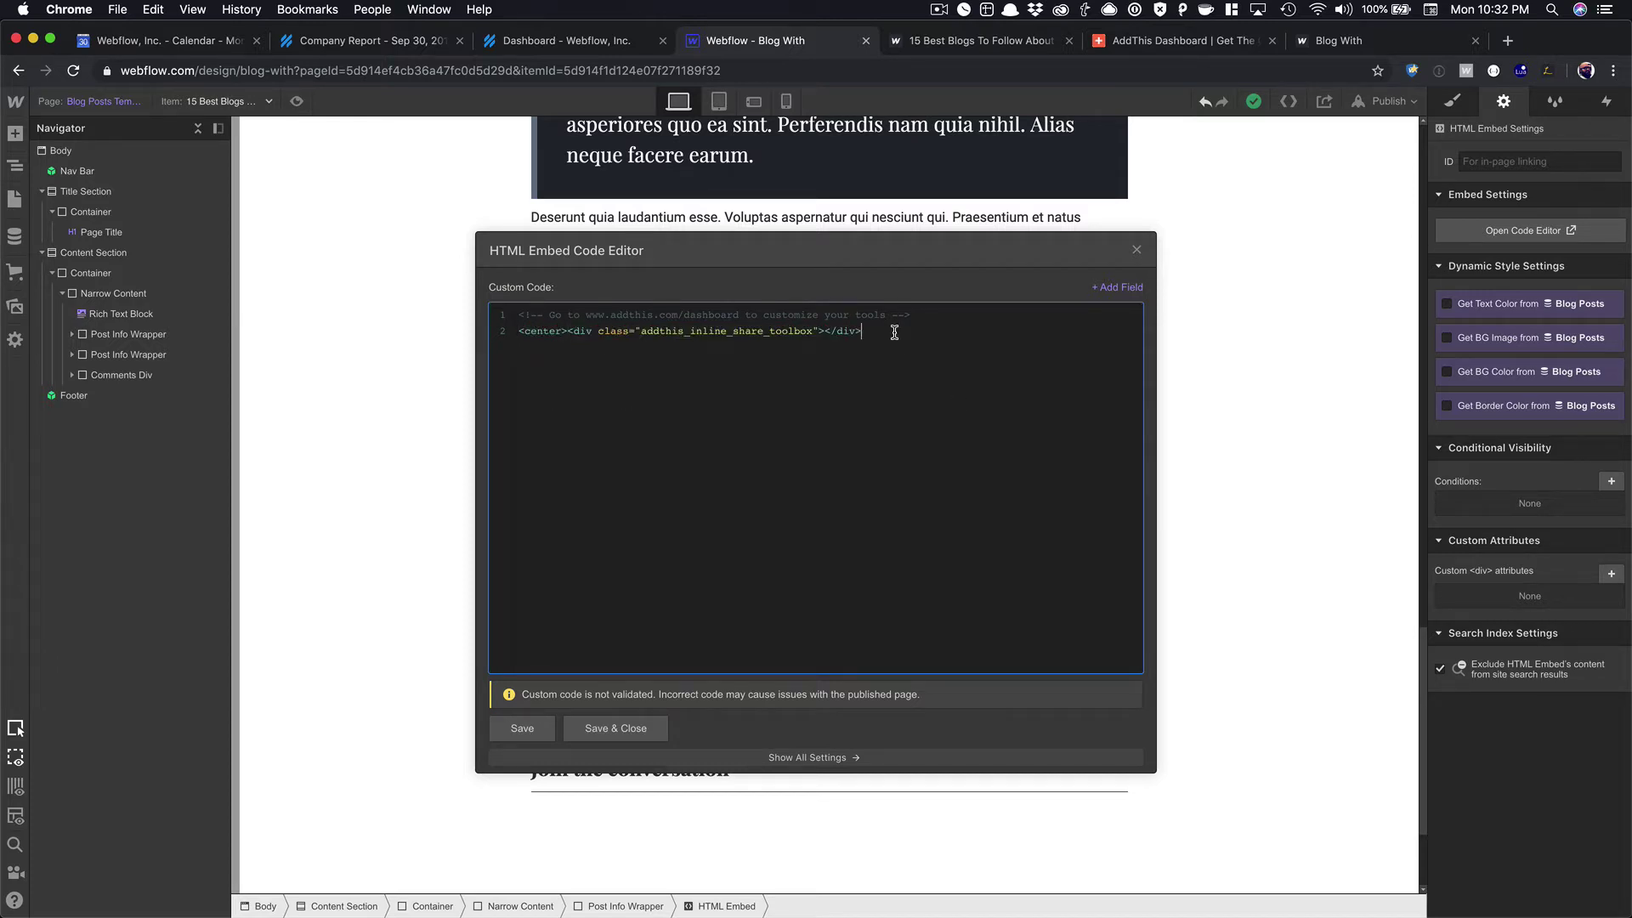
type("</center>")
left_click(634, 729)
- Publish the site to blog-with.webflow.io and reload the live blog post at its post info block
left_click(1385, 101)
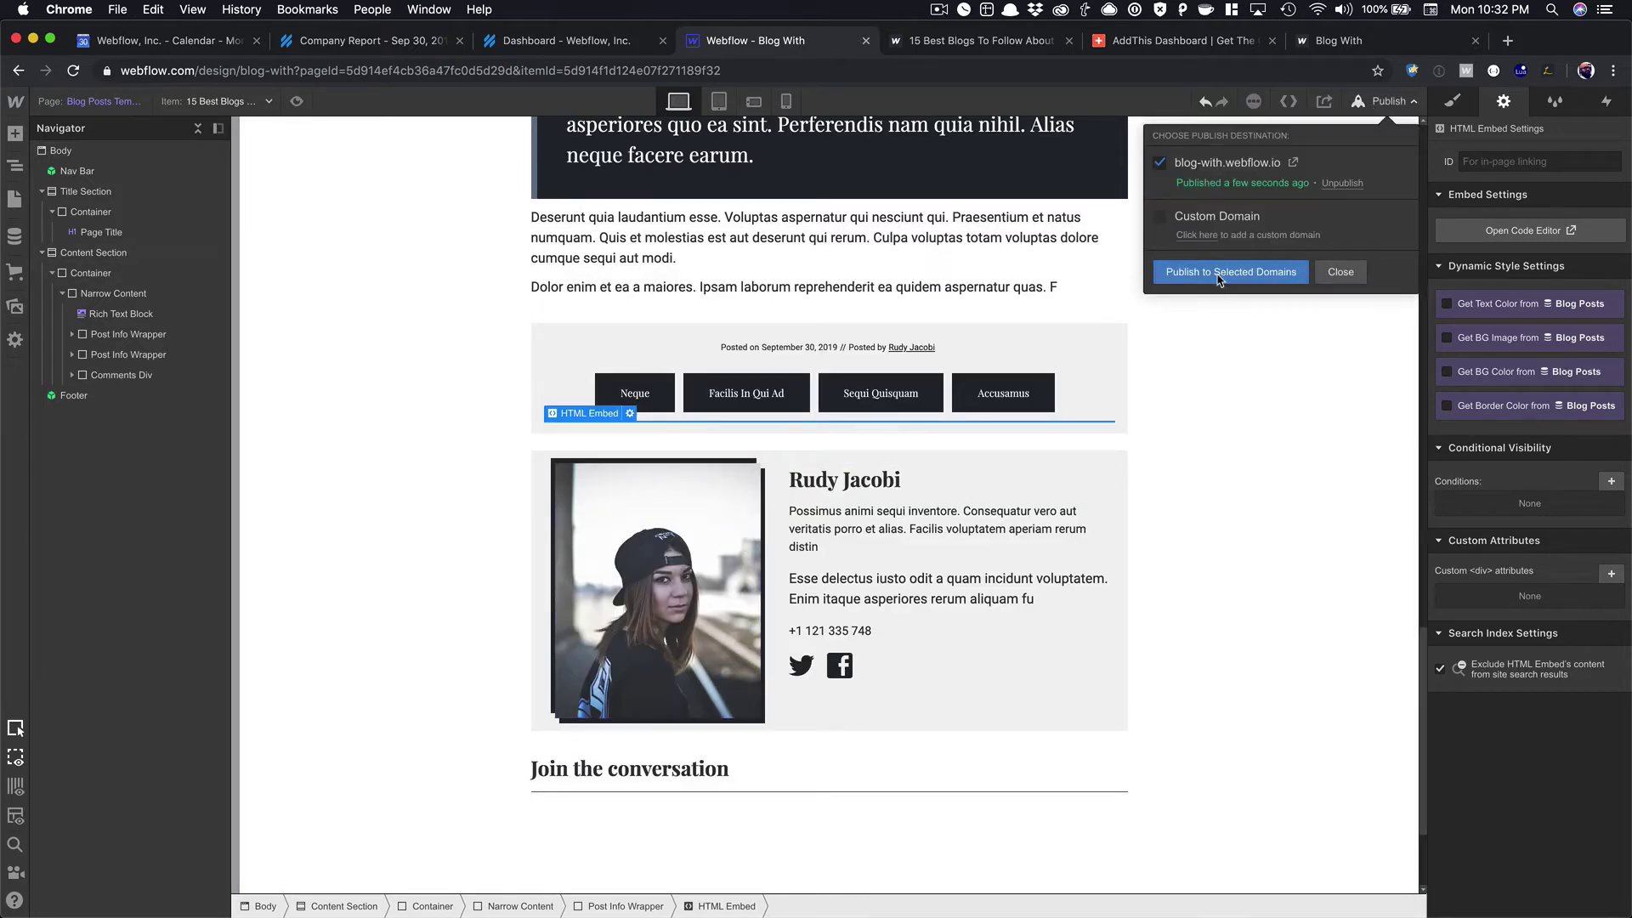
left_click(1217, 274)
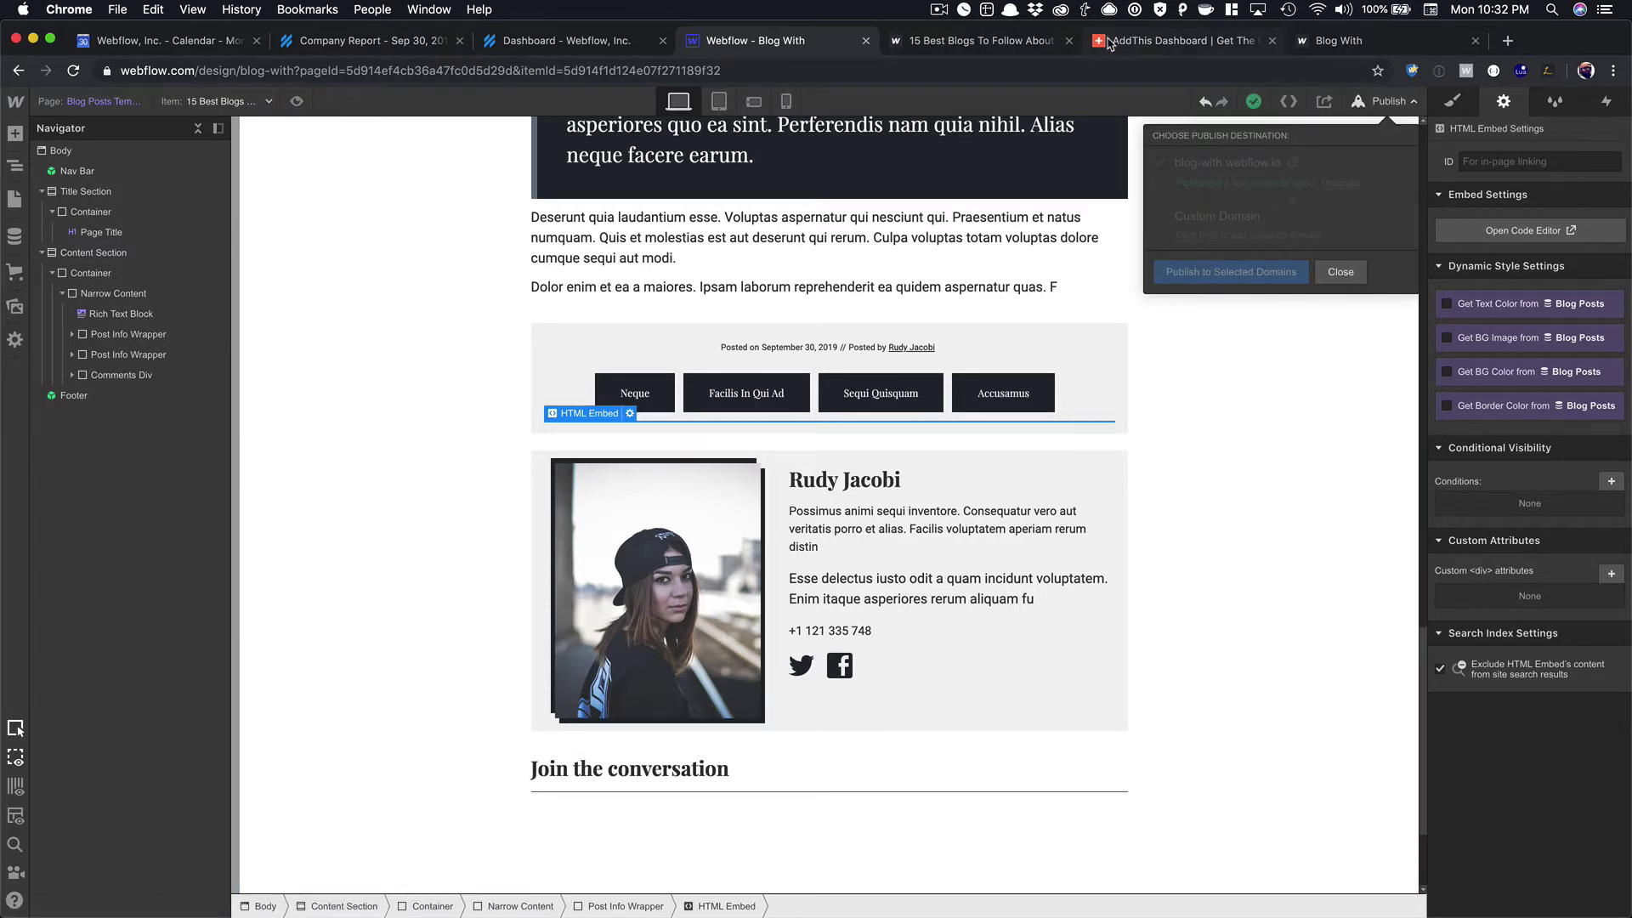
left_click(986, 41)
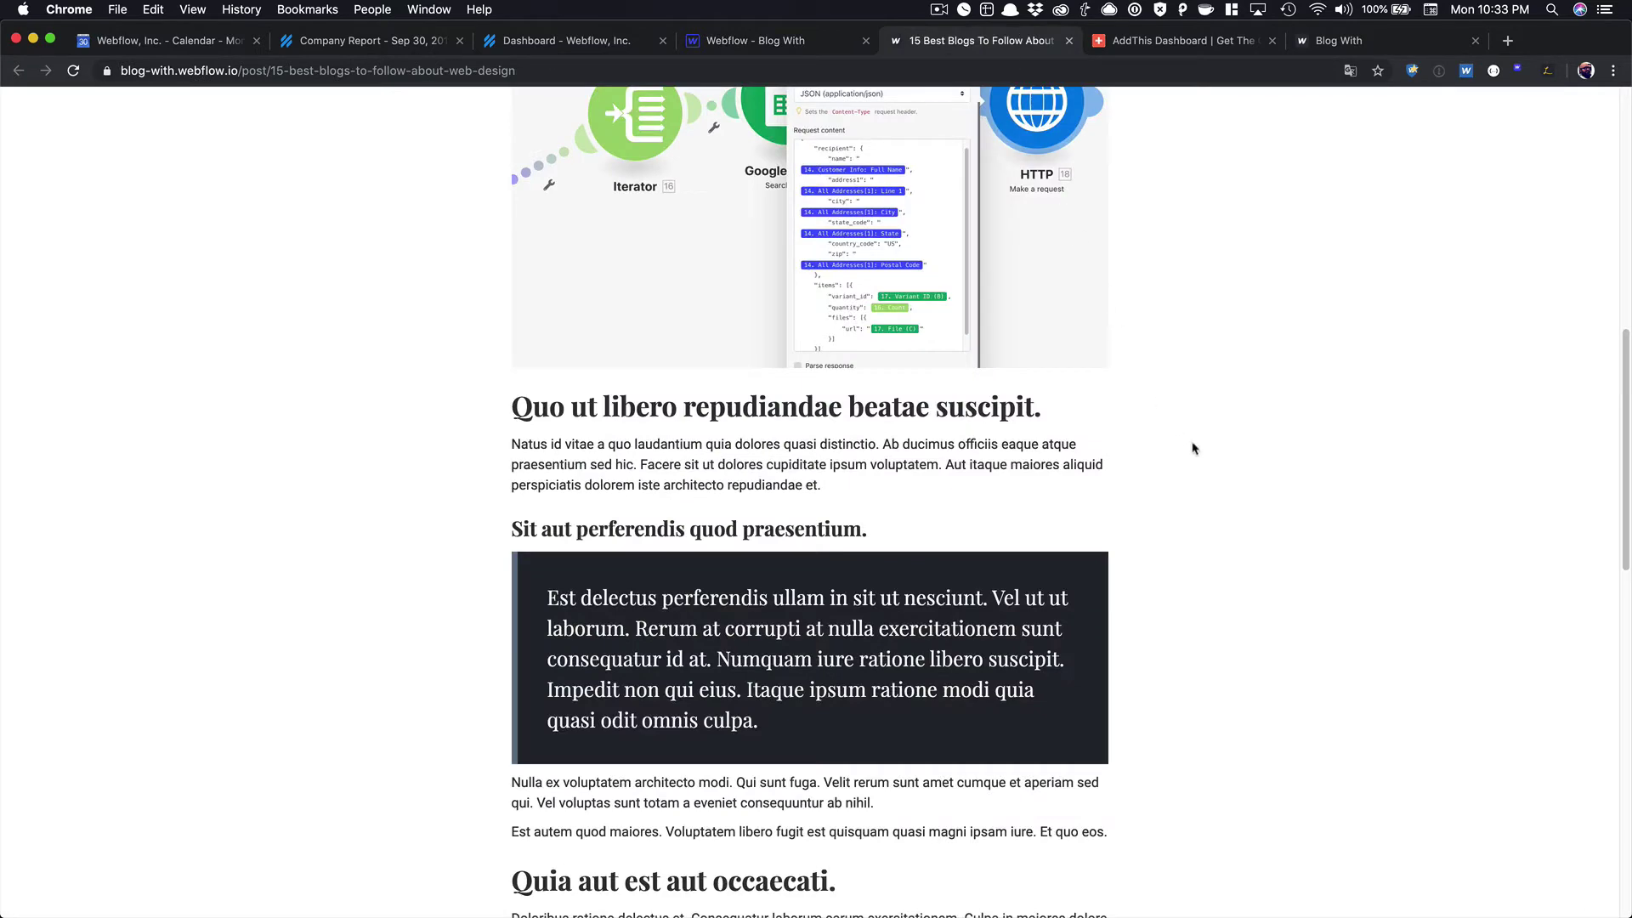
scroll(1217, 470, "down", 15)
key("super+r")
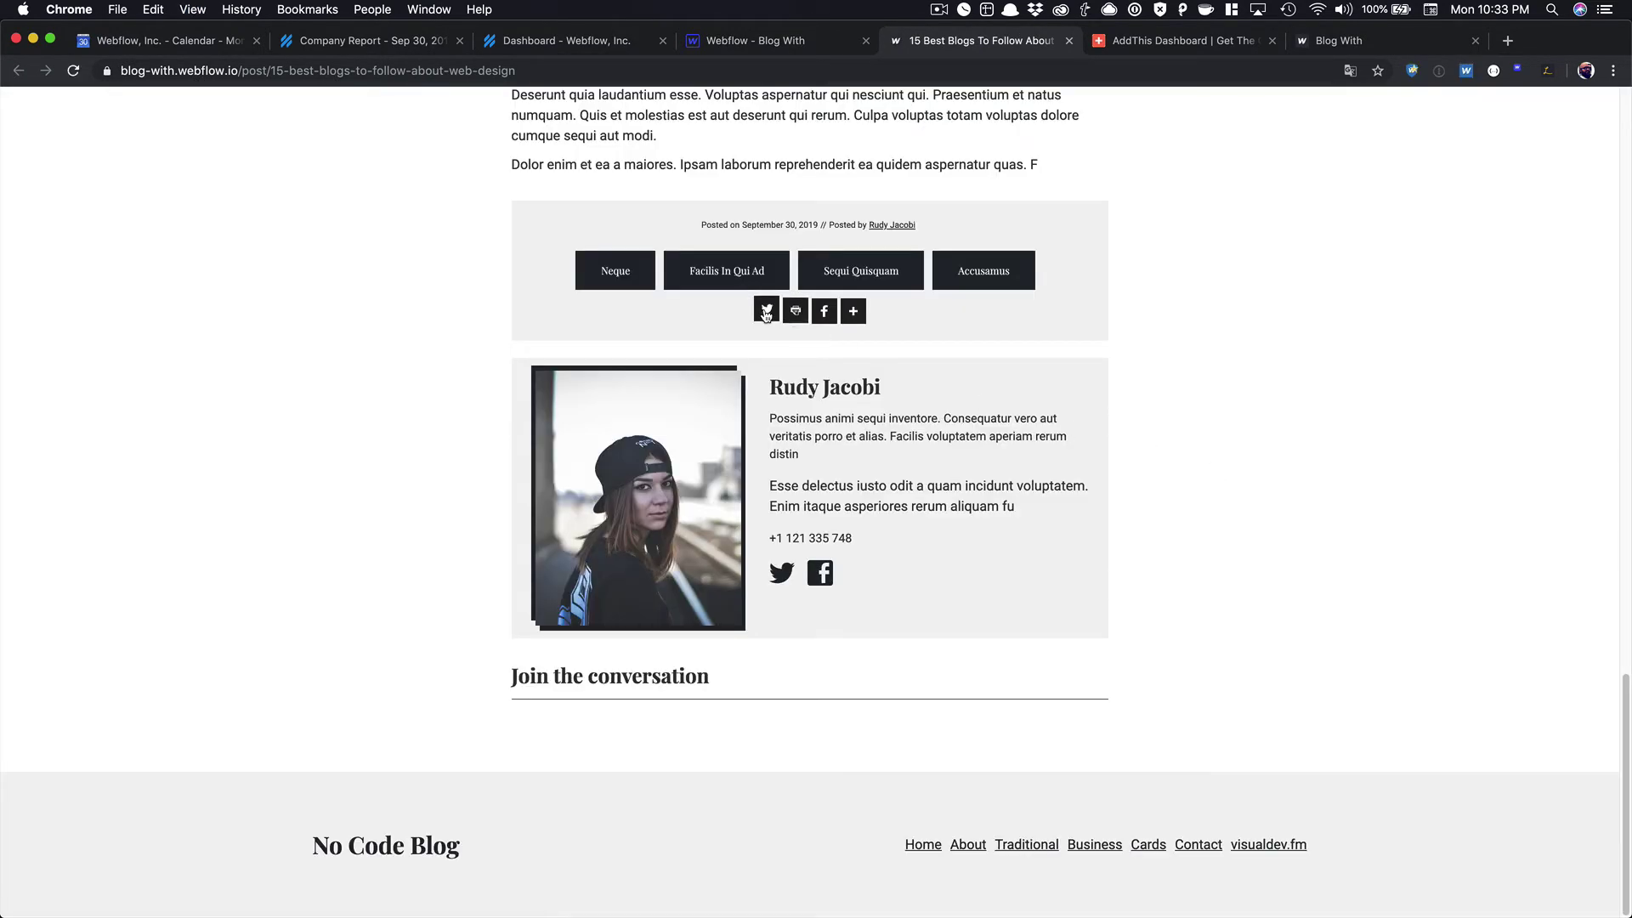
- Examine the share buttons below the category links and their placement relative to the rest of the published post
mouse_move(853, 311)
scroll(1063, 322, "up", 3)
scroll(482, 321, "up", 8)
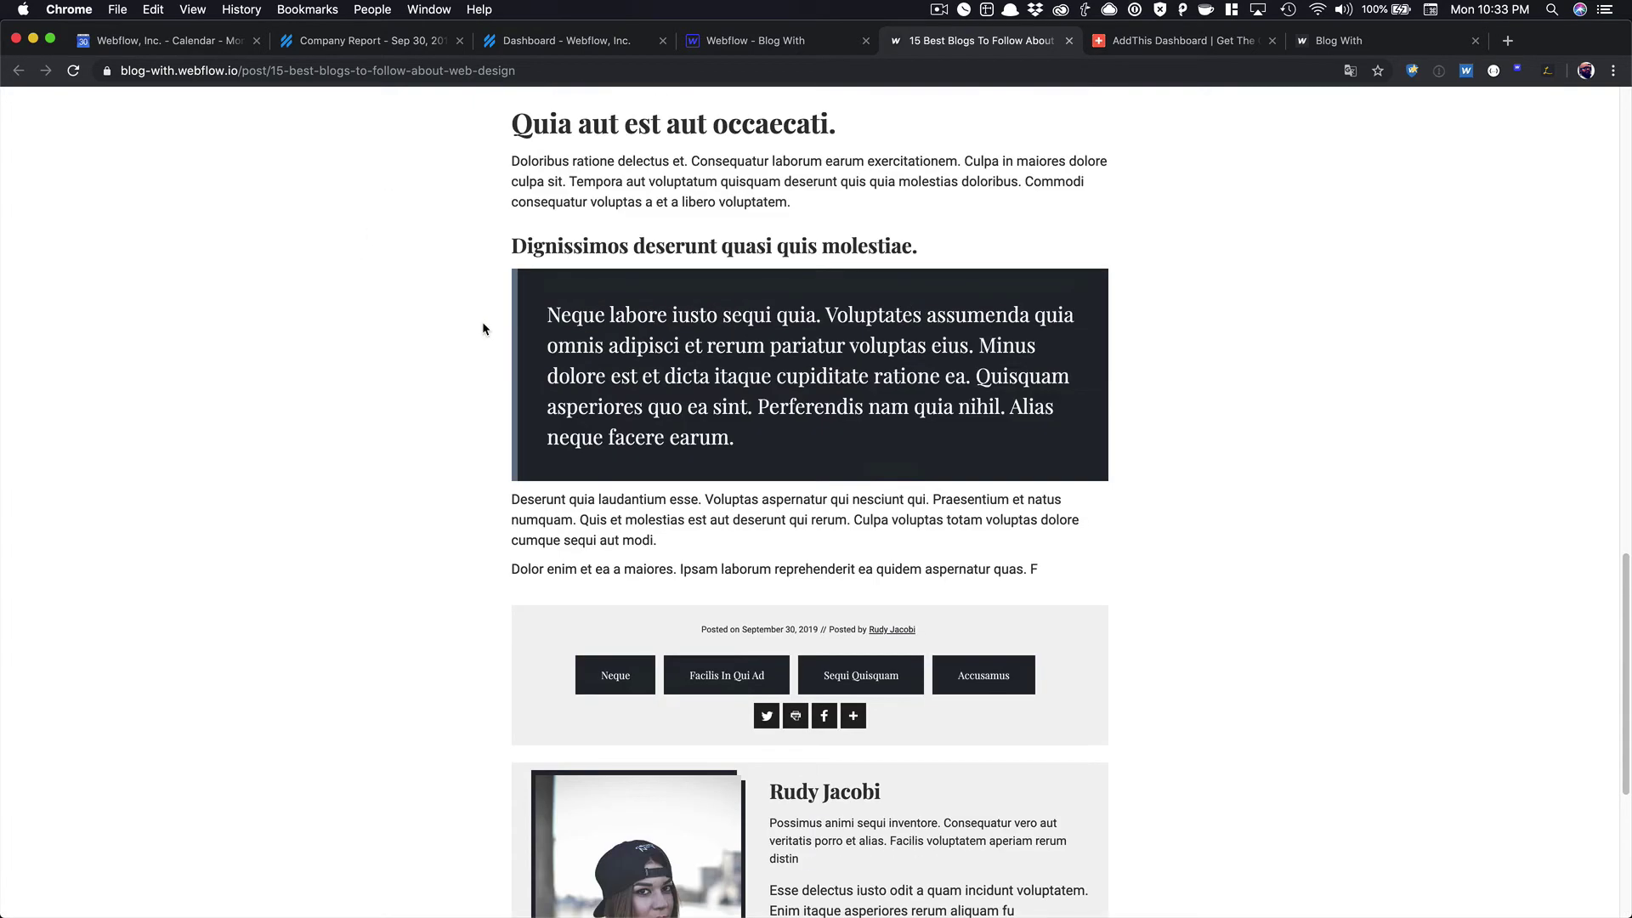
scroll(424, 249, "up", 12)
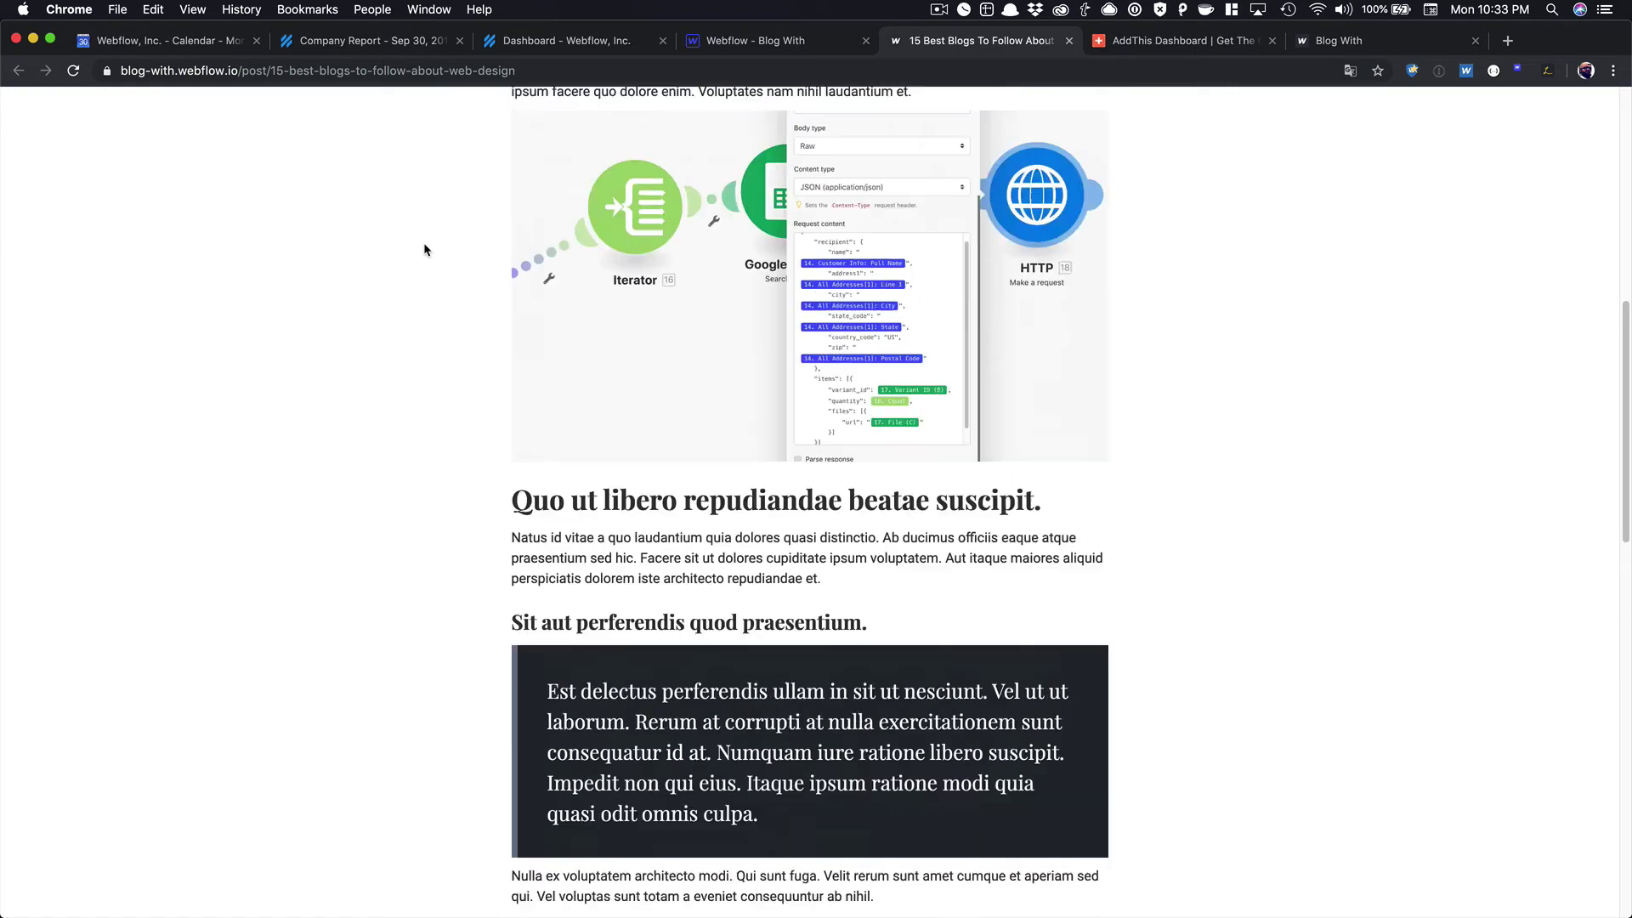
scroll(425, 249, "down", 5)
scroll(423, 248, "down", 15)
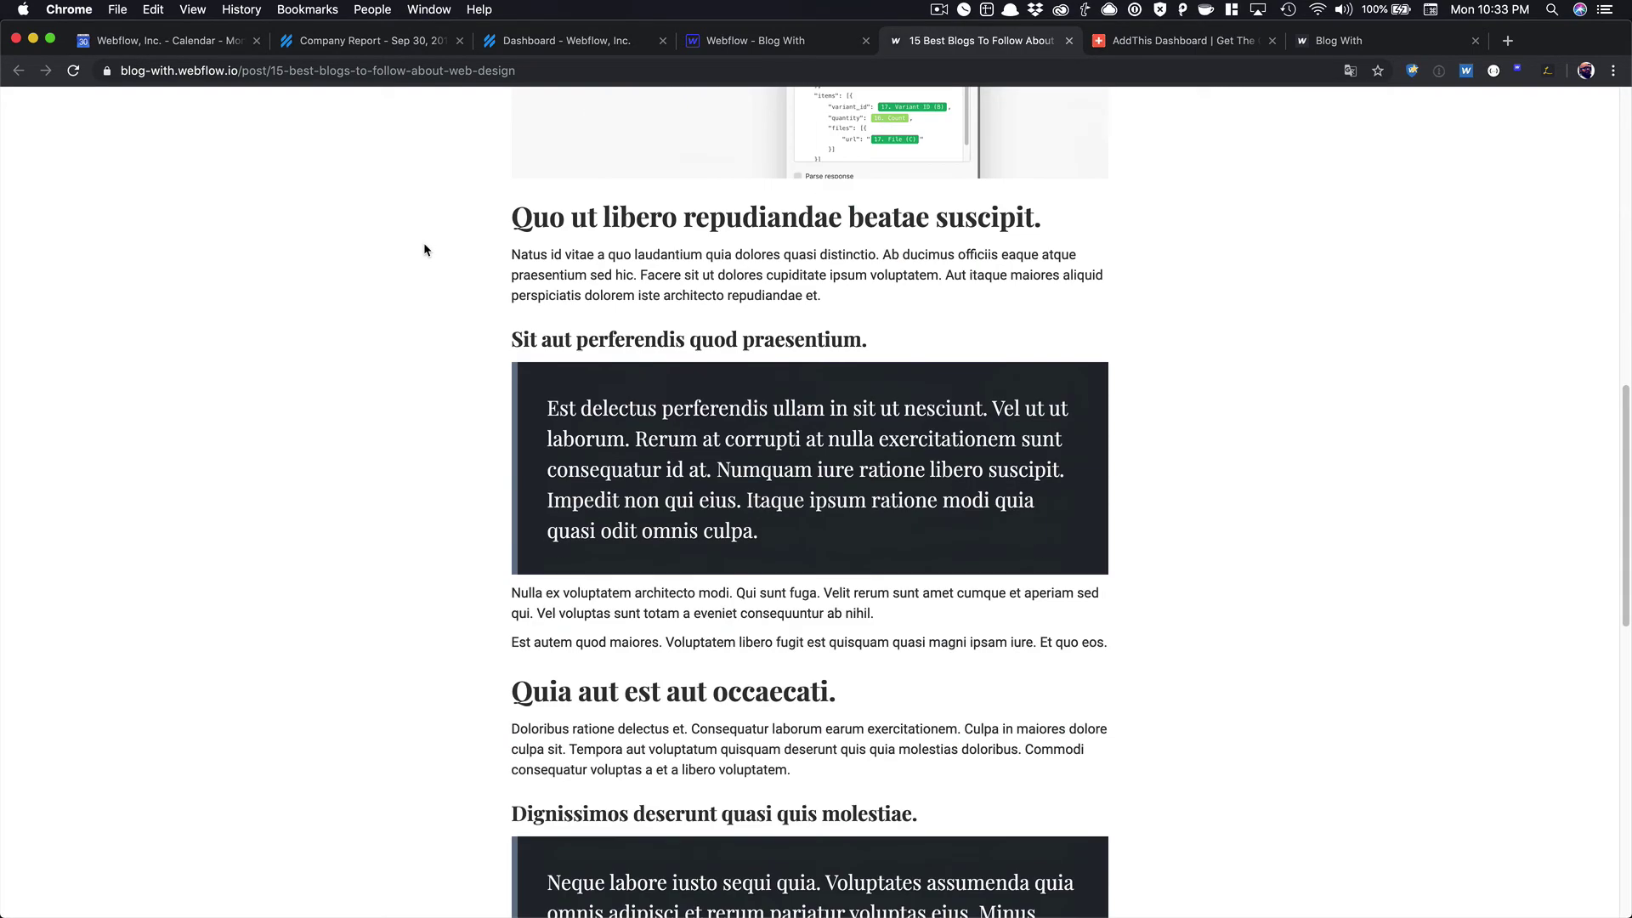
scroll(424, 248, "up", 20)
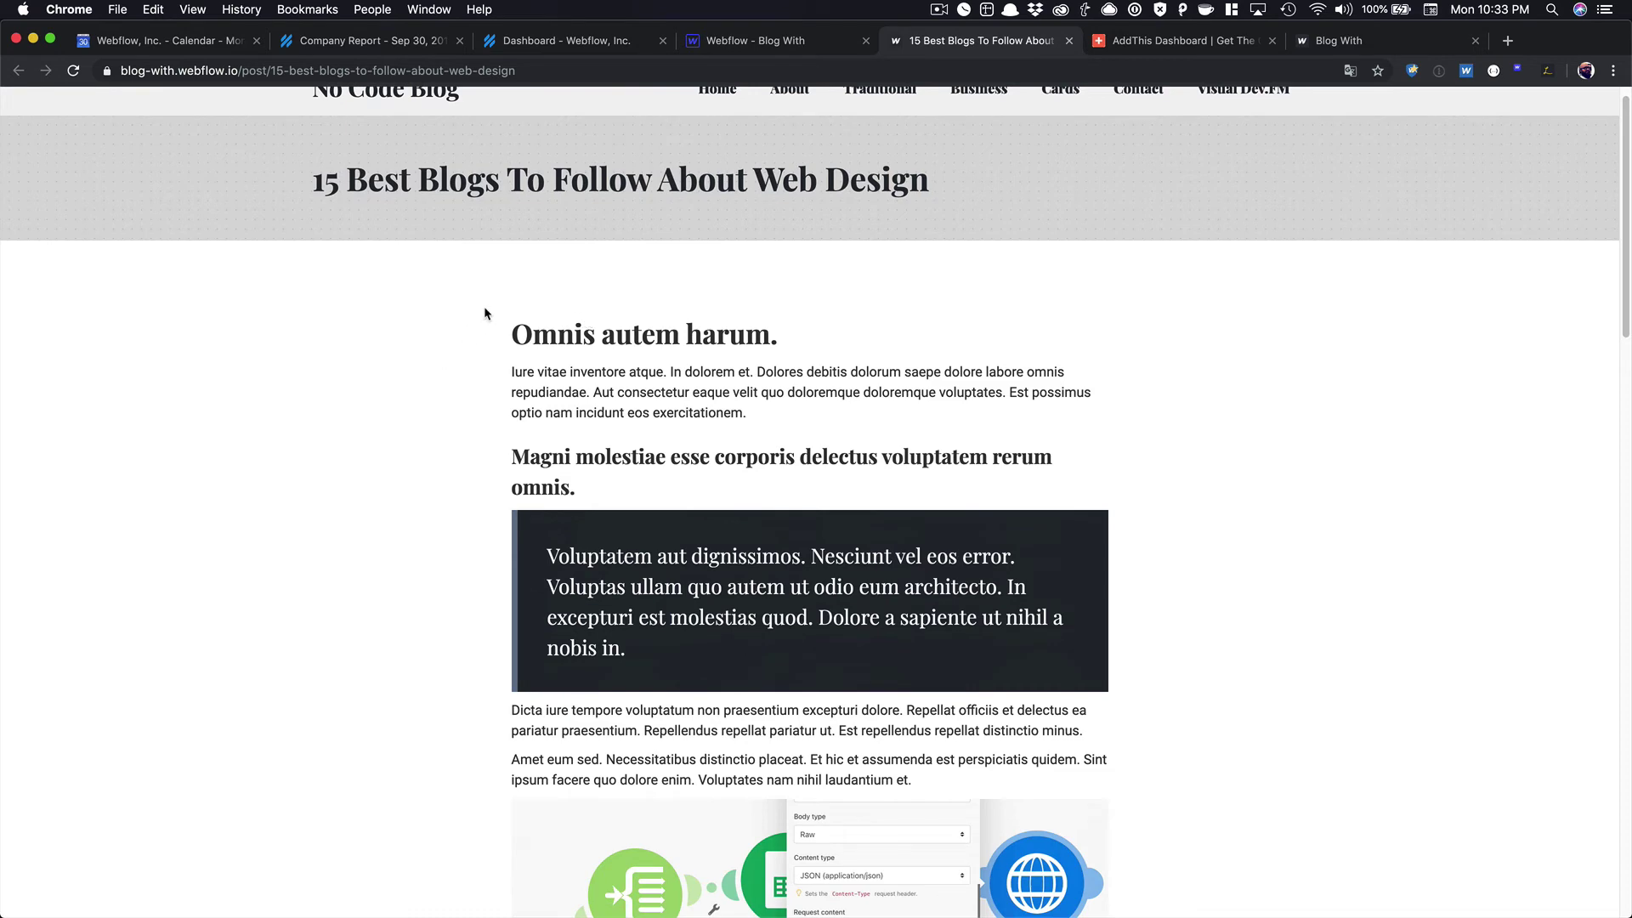
scroll(818, 303, "down", 20)
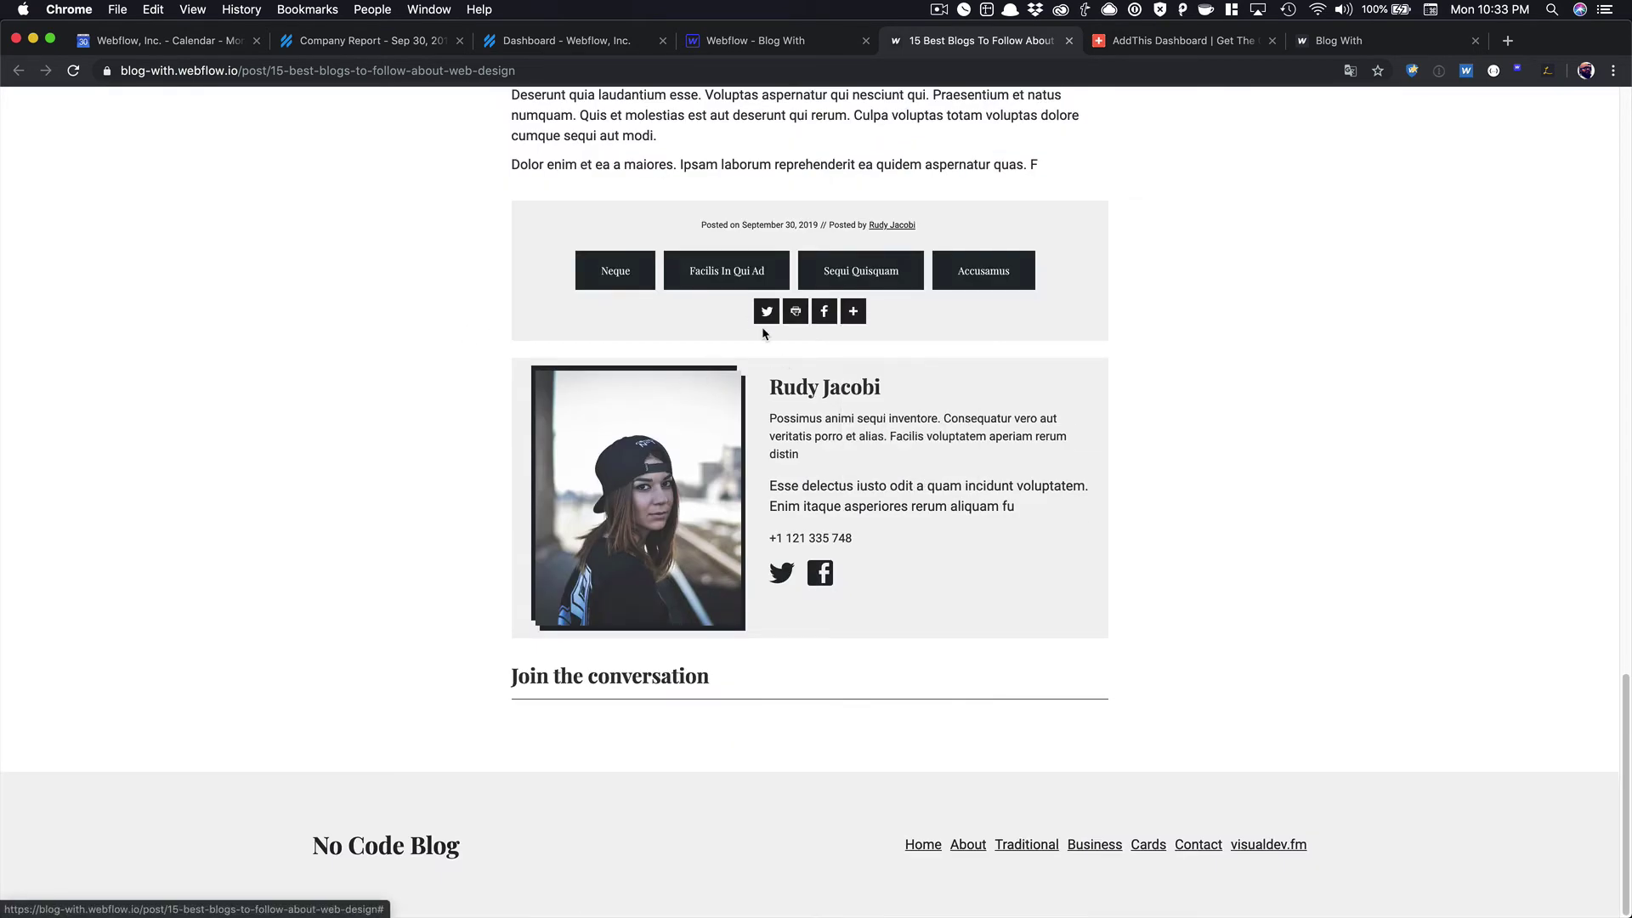
scroll(749, 333, "up", 15)
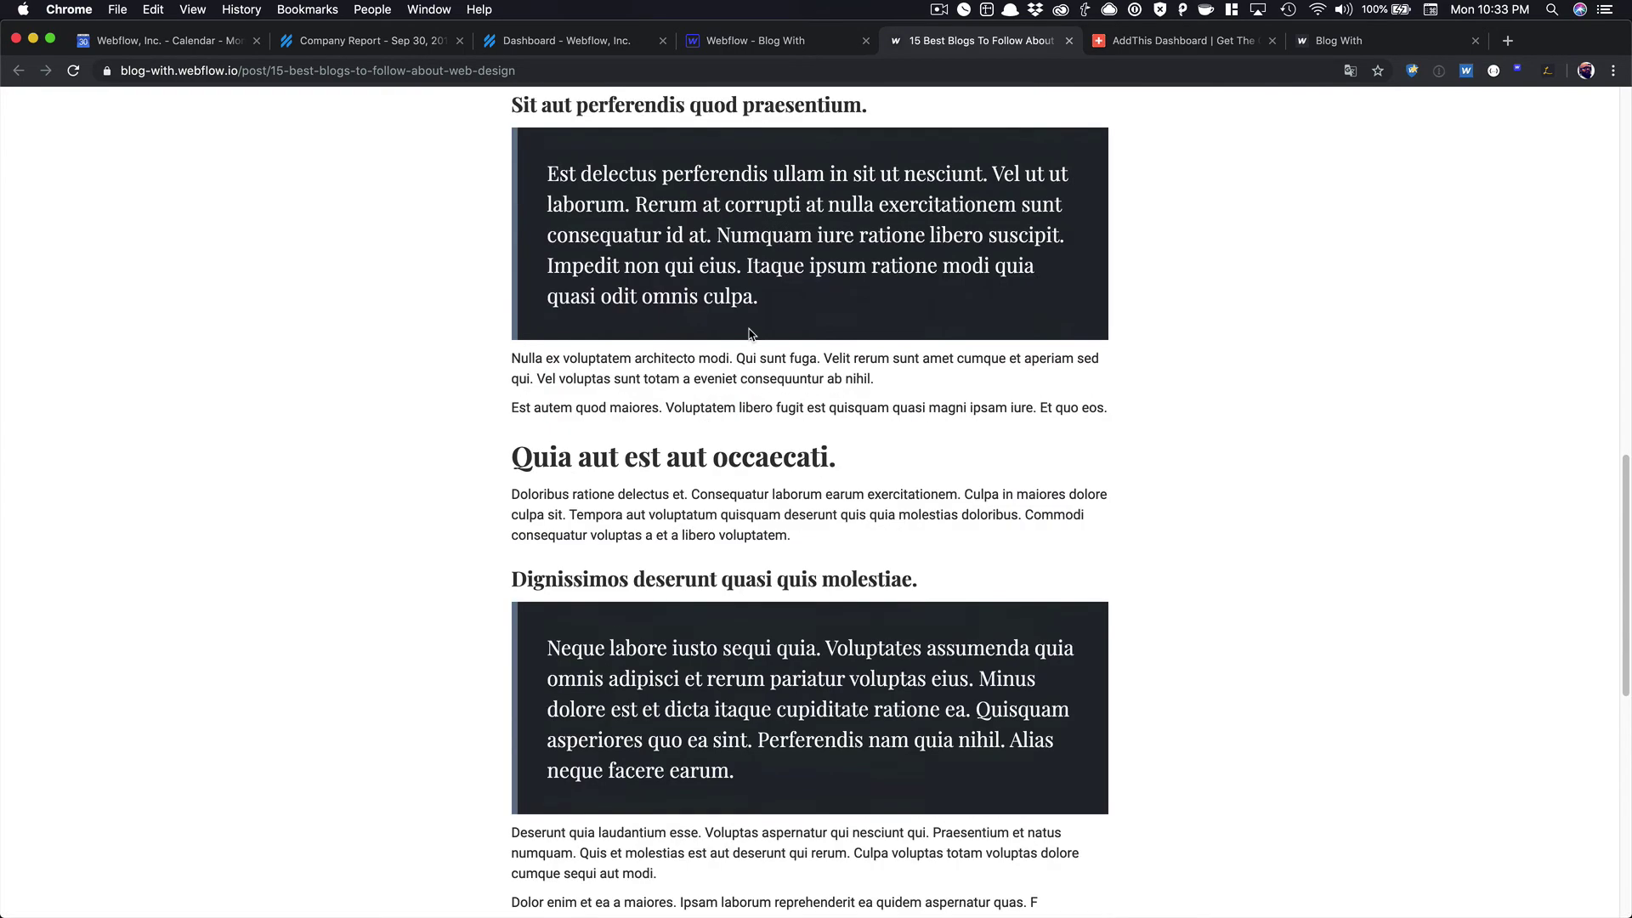
scroll(751, 335, "up", 5)
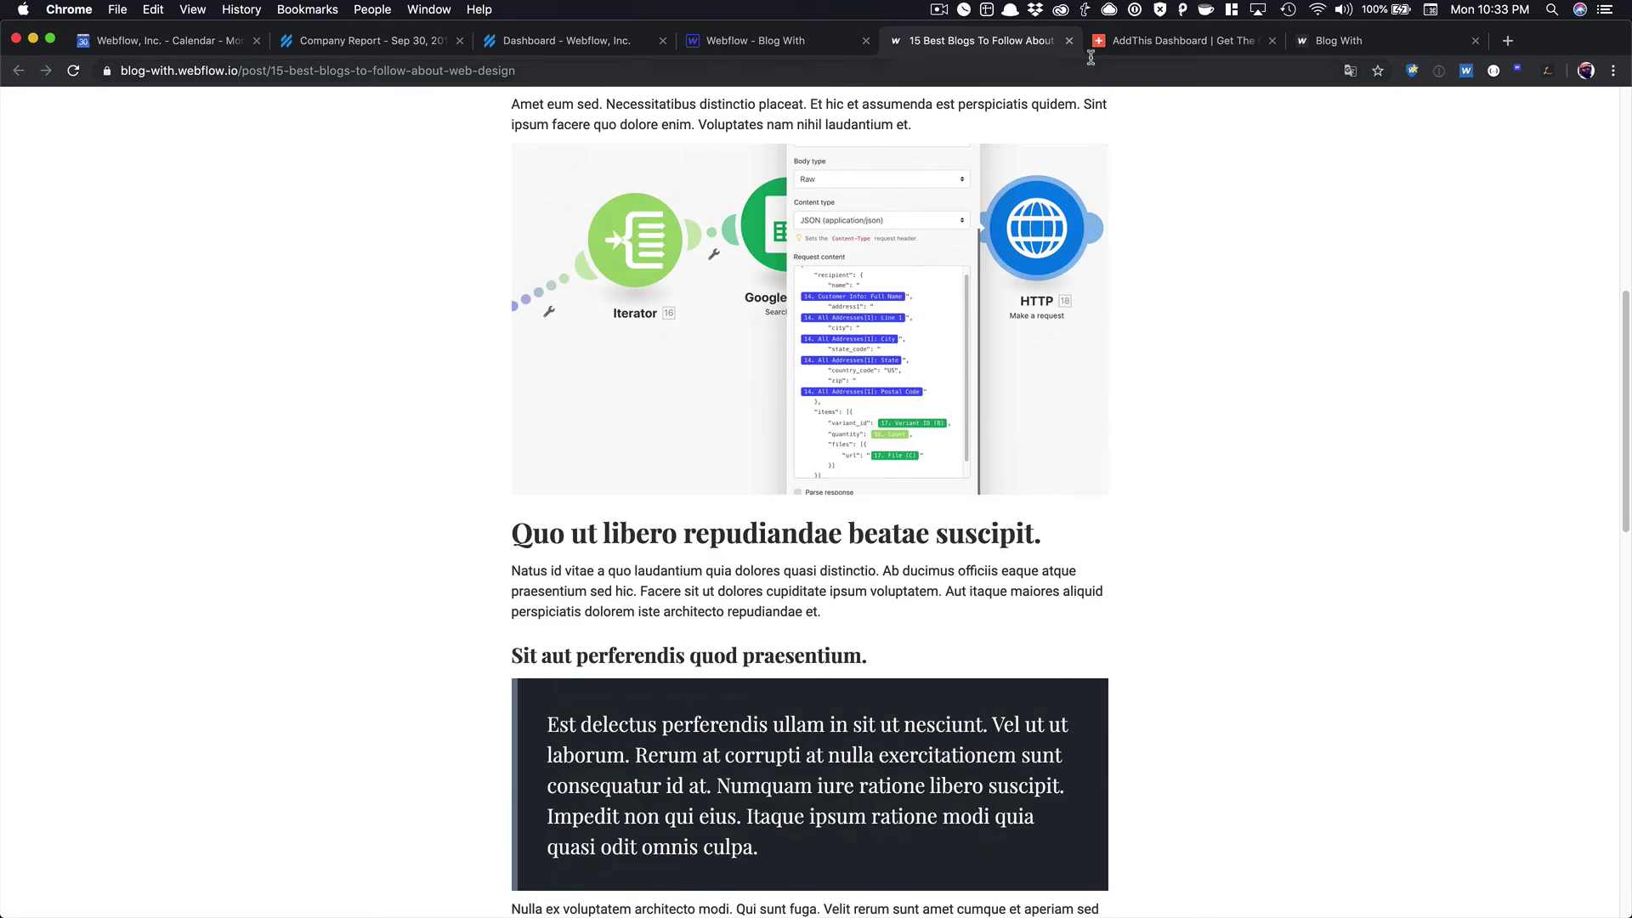
- Switch to the AddThis dashboard and open the My Site profile
left_click(1113, 50)
scroll(852, 343, "down", 7)
scroll(853, 342, "up", 20)
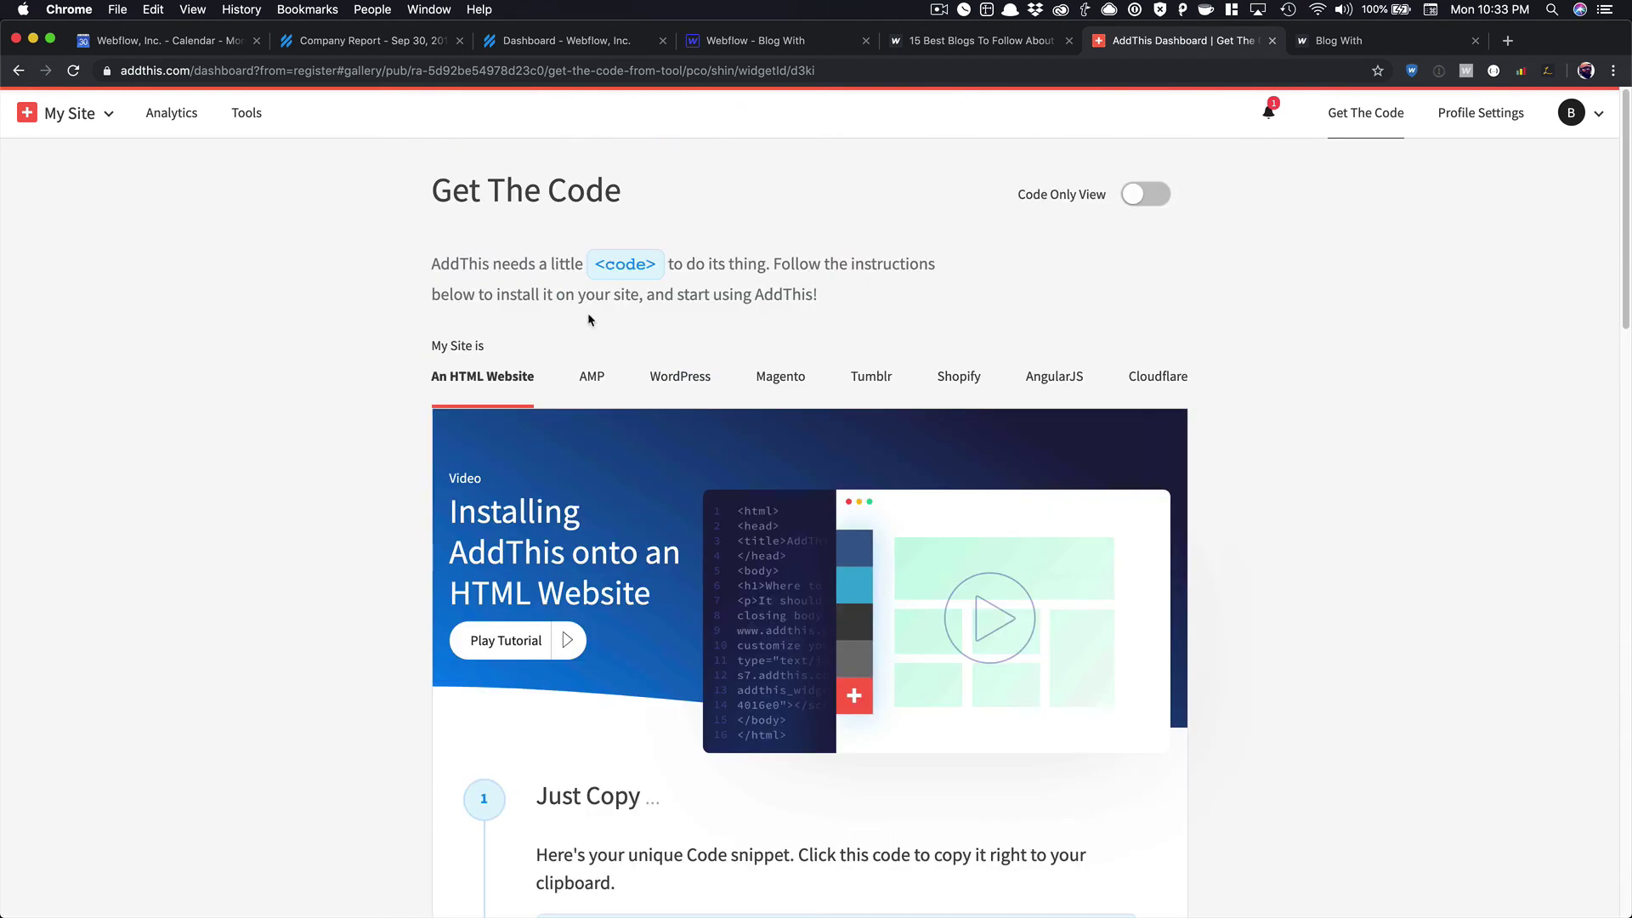
left_click(79, 110)
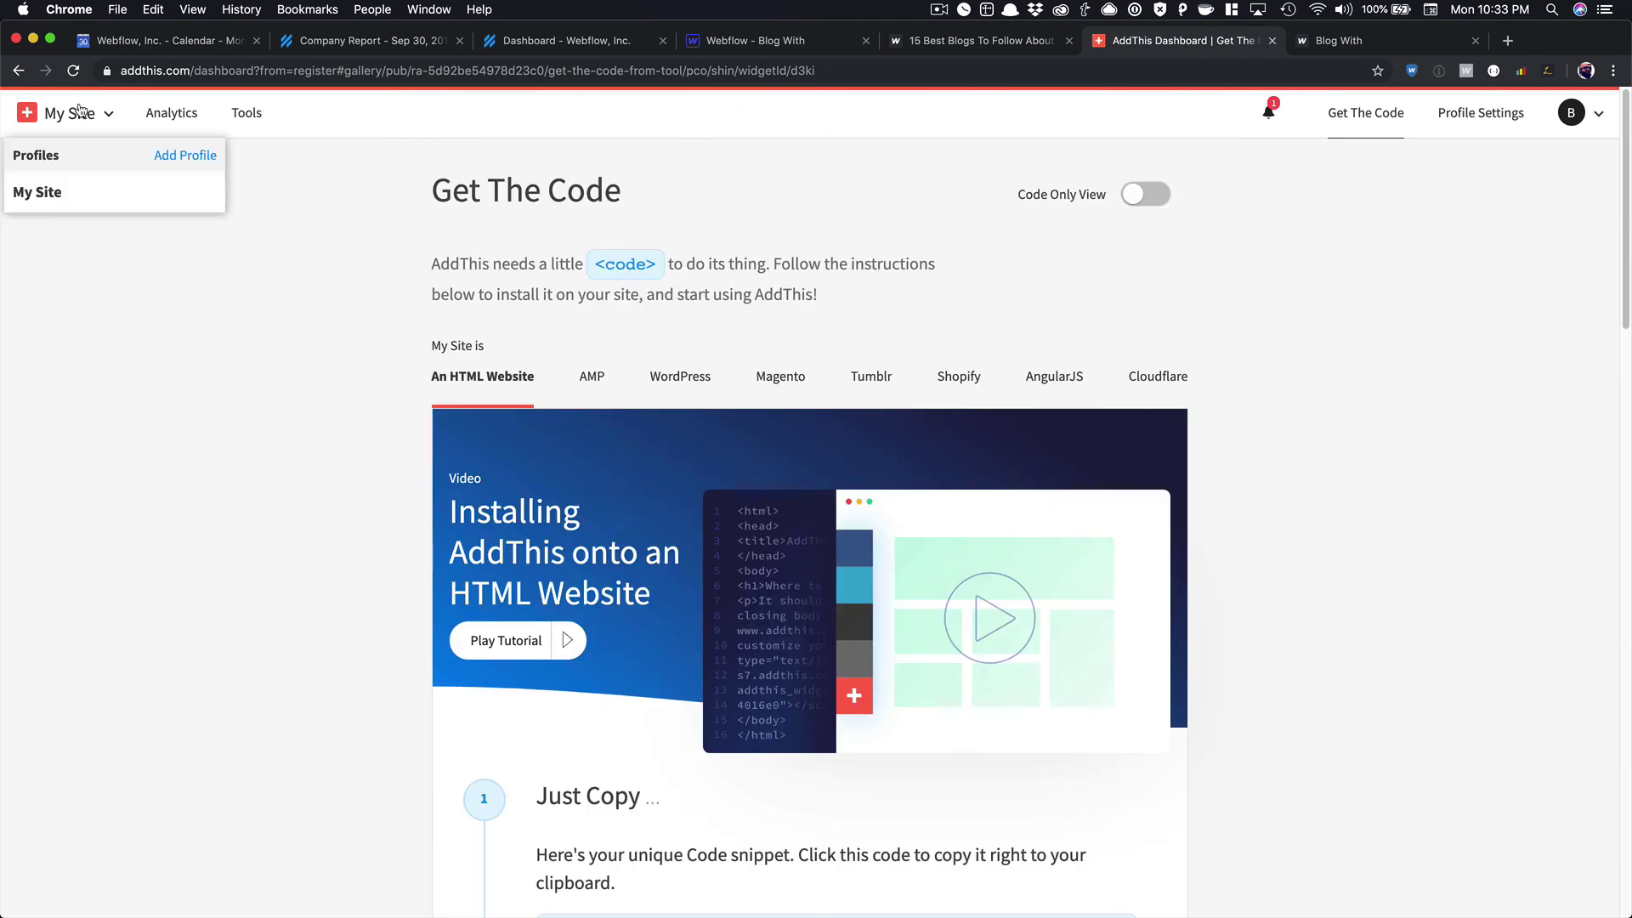
left_click(81, 191)
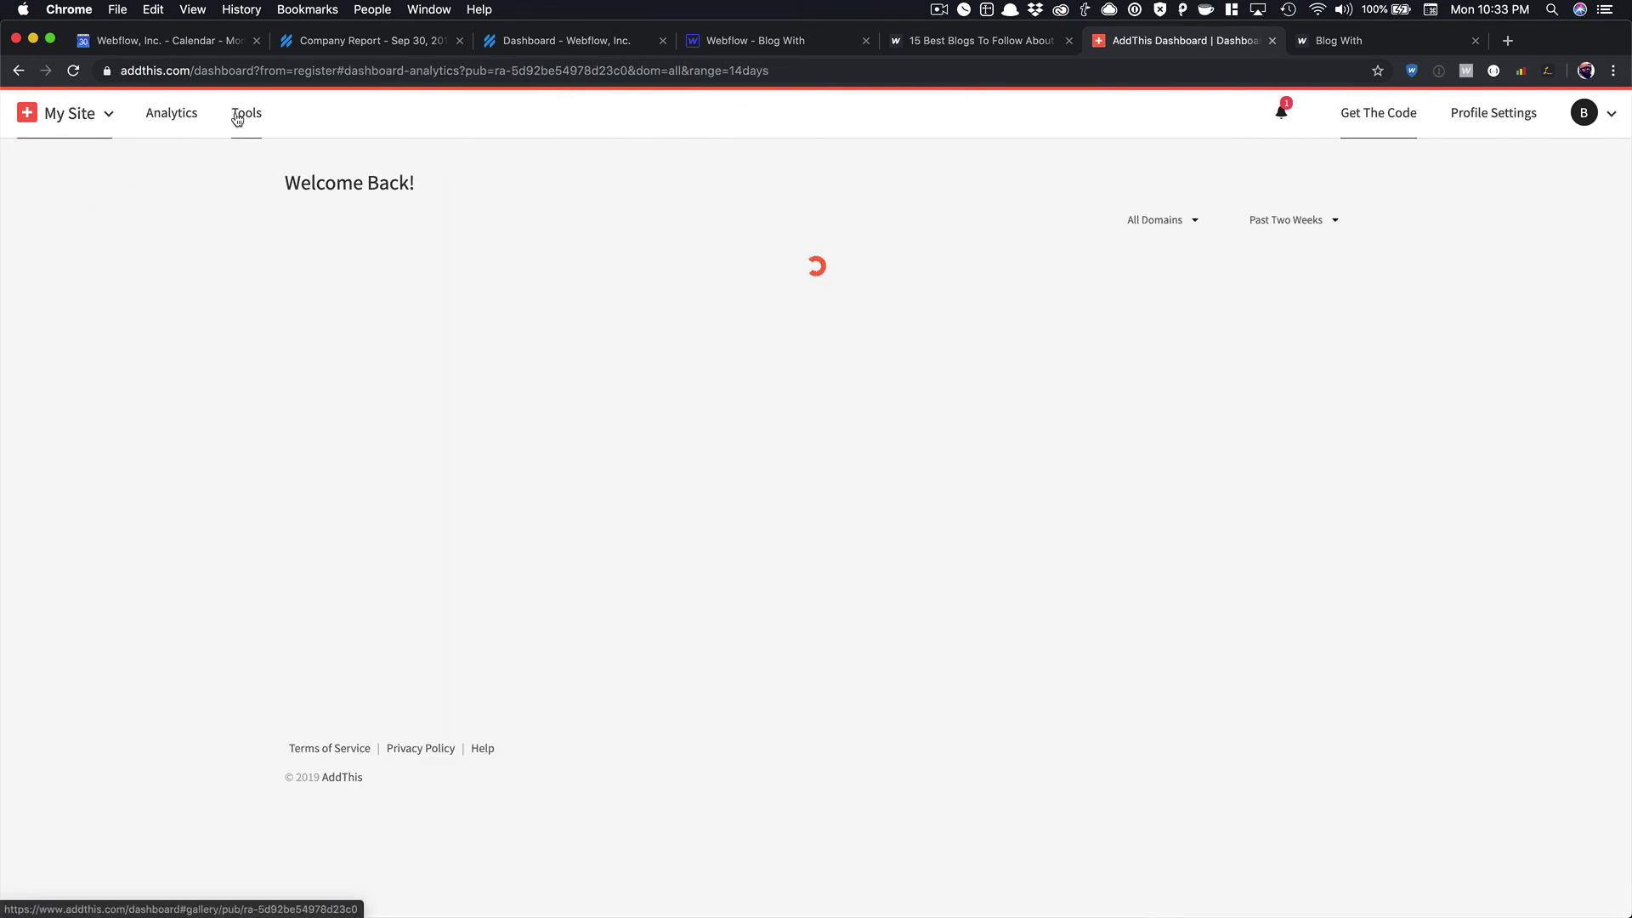